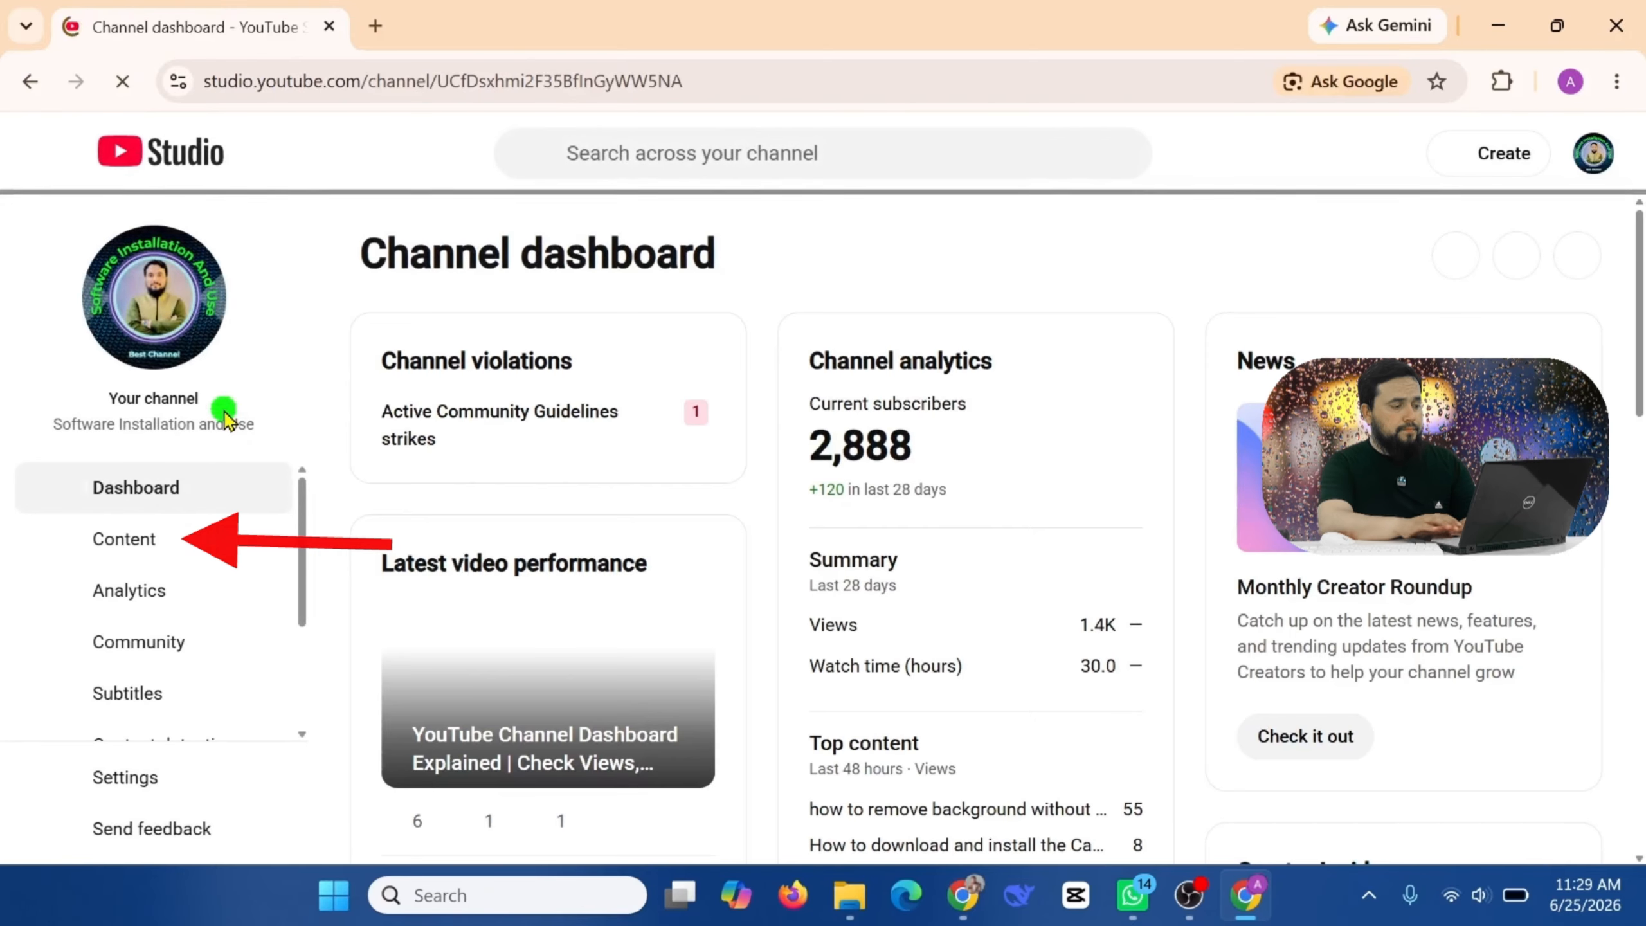
Step: Open the video "YouTube Channel Dashboard Explained" from the channel content in the video editor
left_click(174, 545)
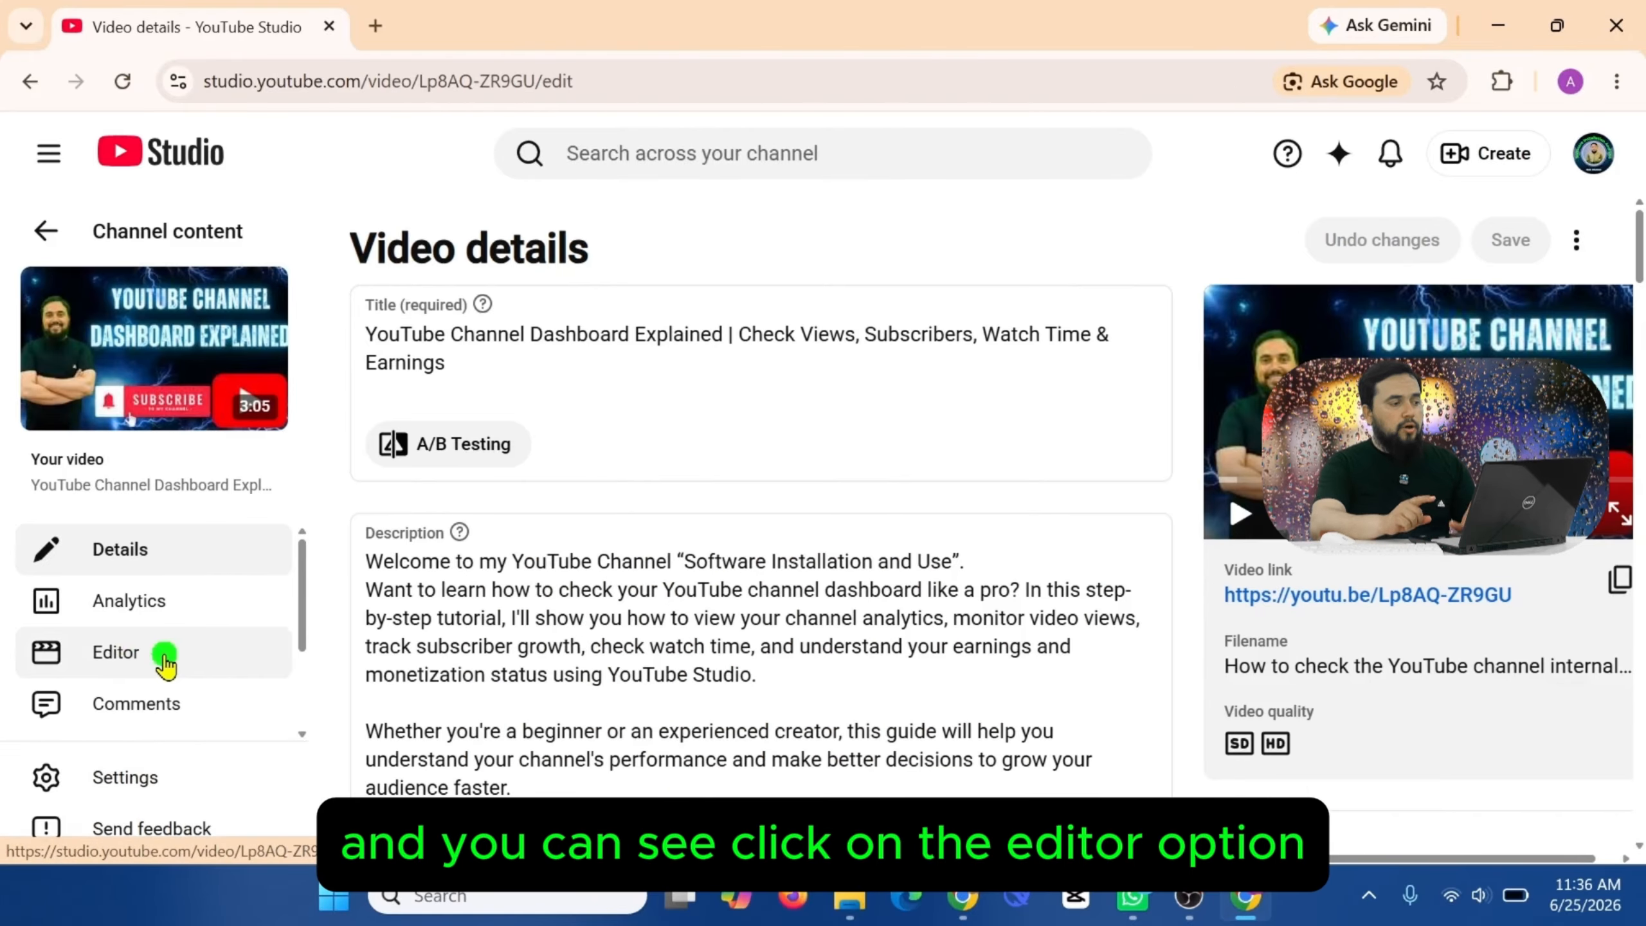
left_click(163, 653)
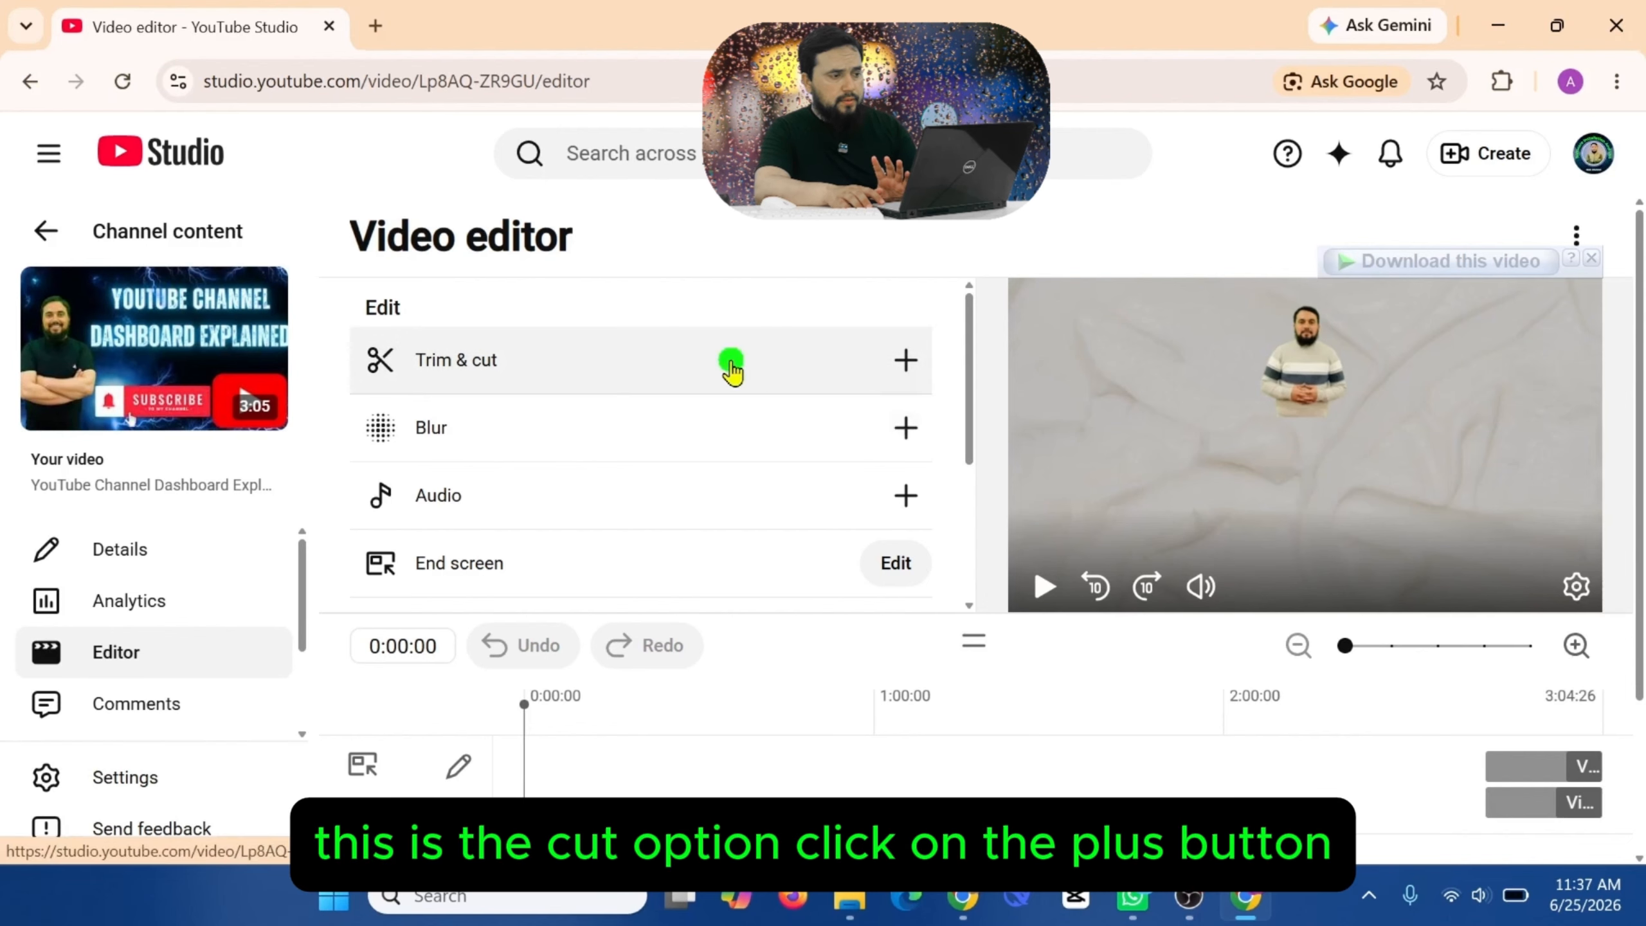
Step: Add a new cut in Trim & cut and adjust its edges on the timeline to span 0:51:28 to 1:03:13
left_click(885, 362)
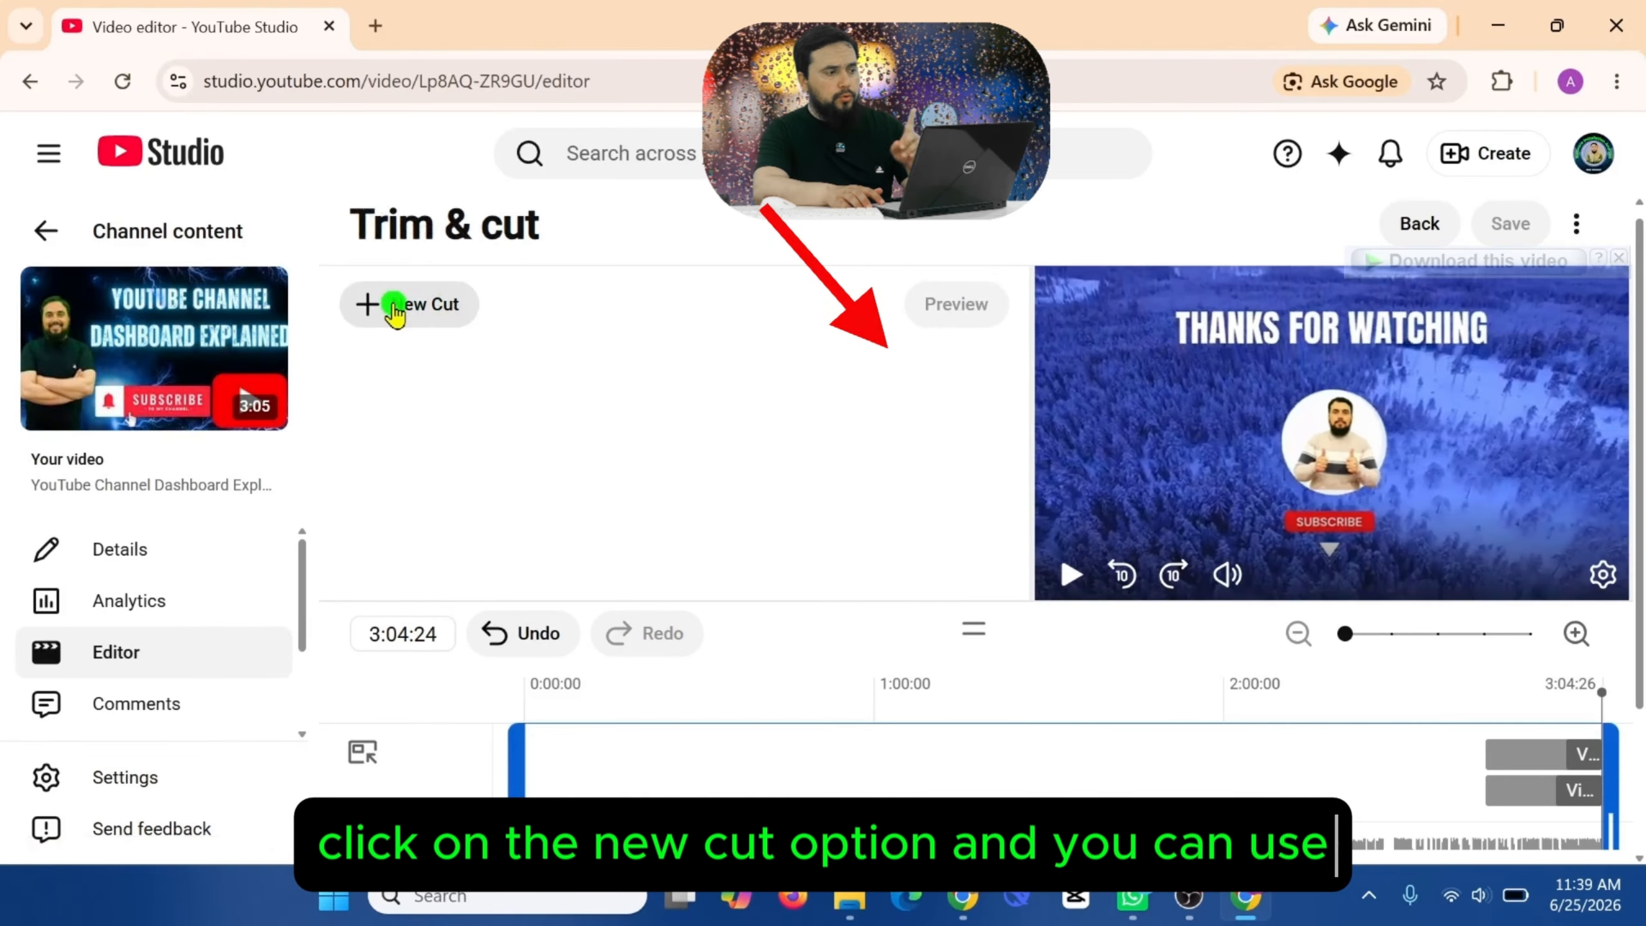
left_click(389, 314)
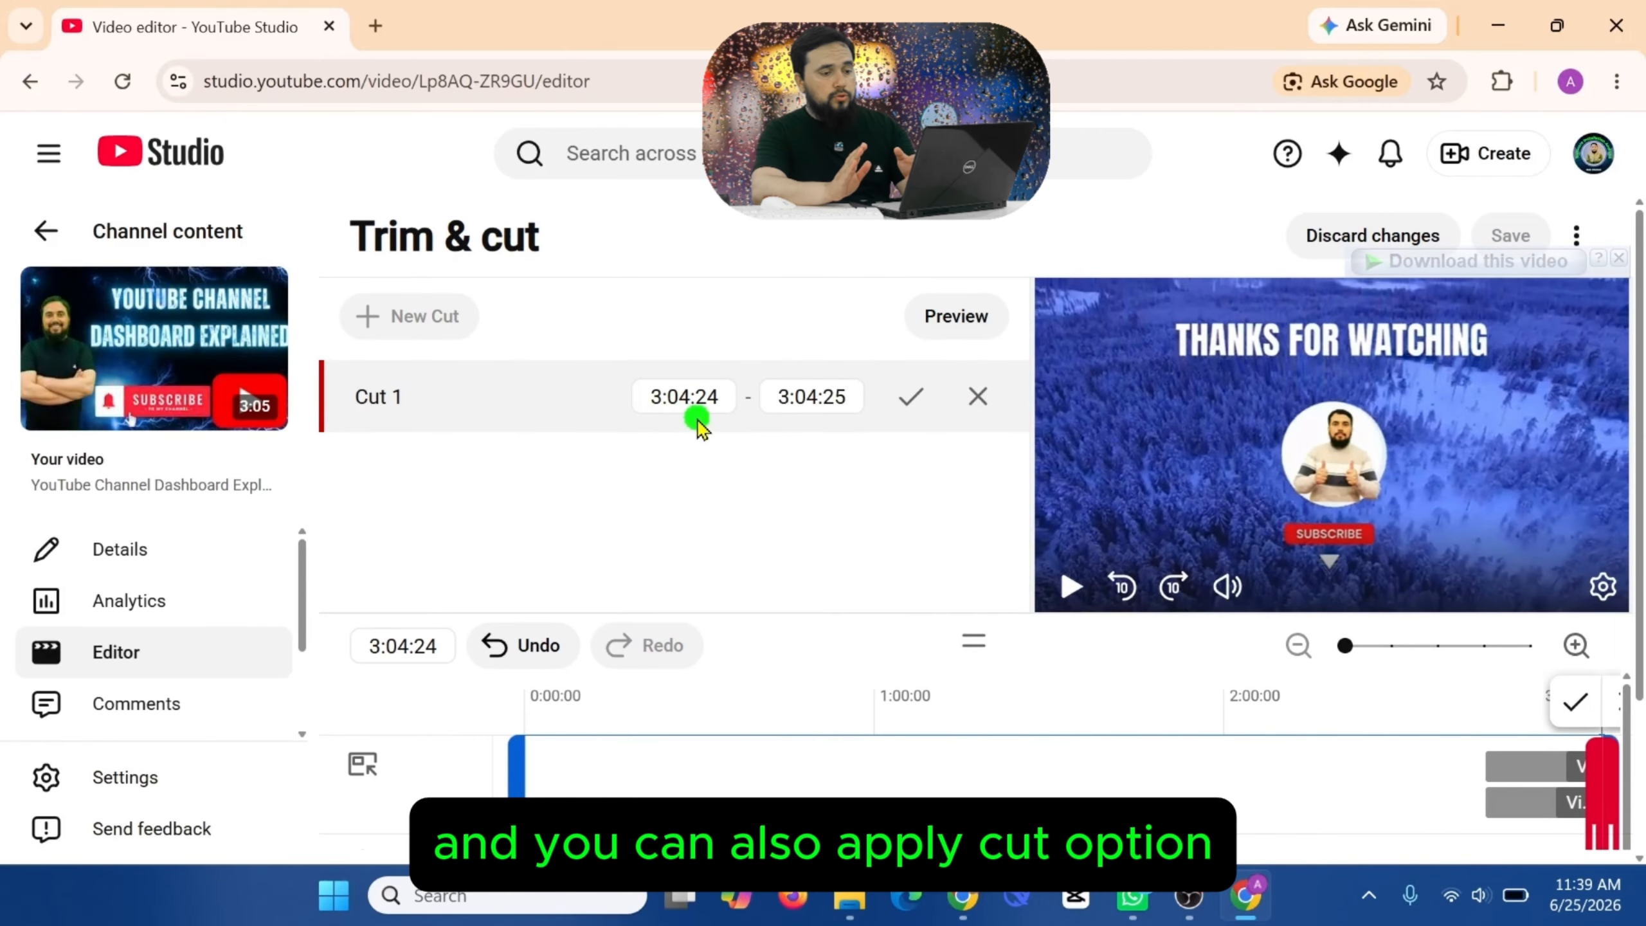
scroll(1621, 713, "down", 2)
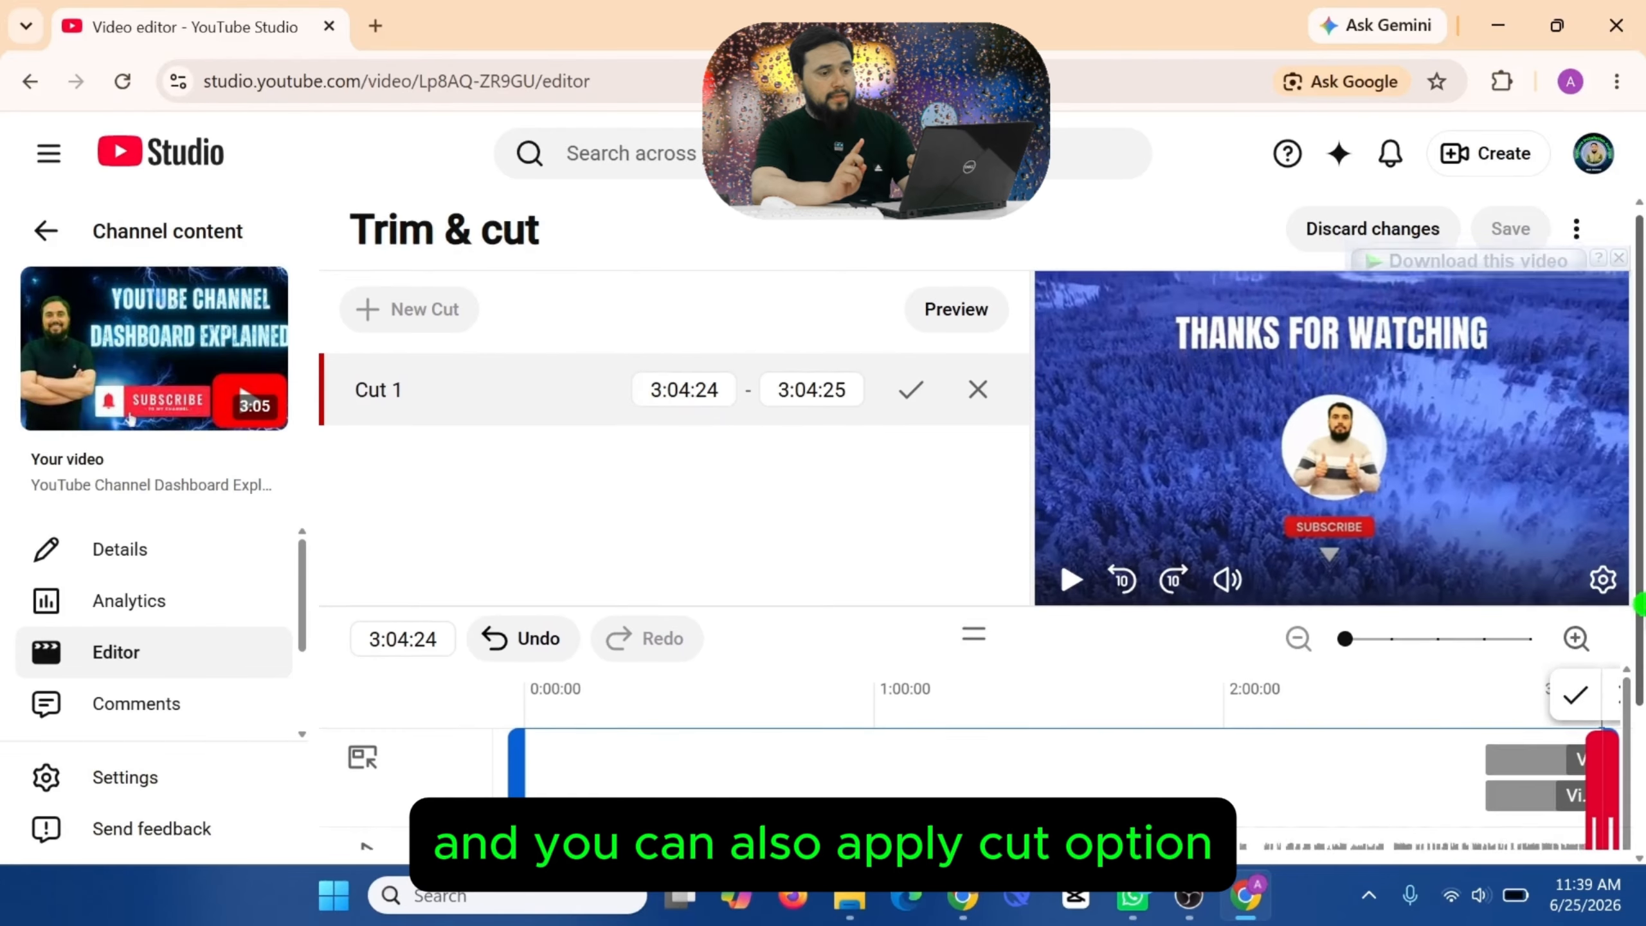
left_click_drag(1620, 716, 1250, 708)
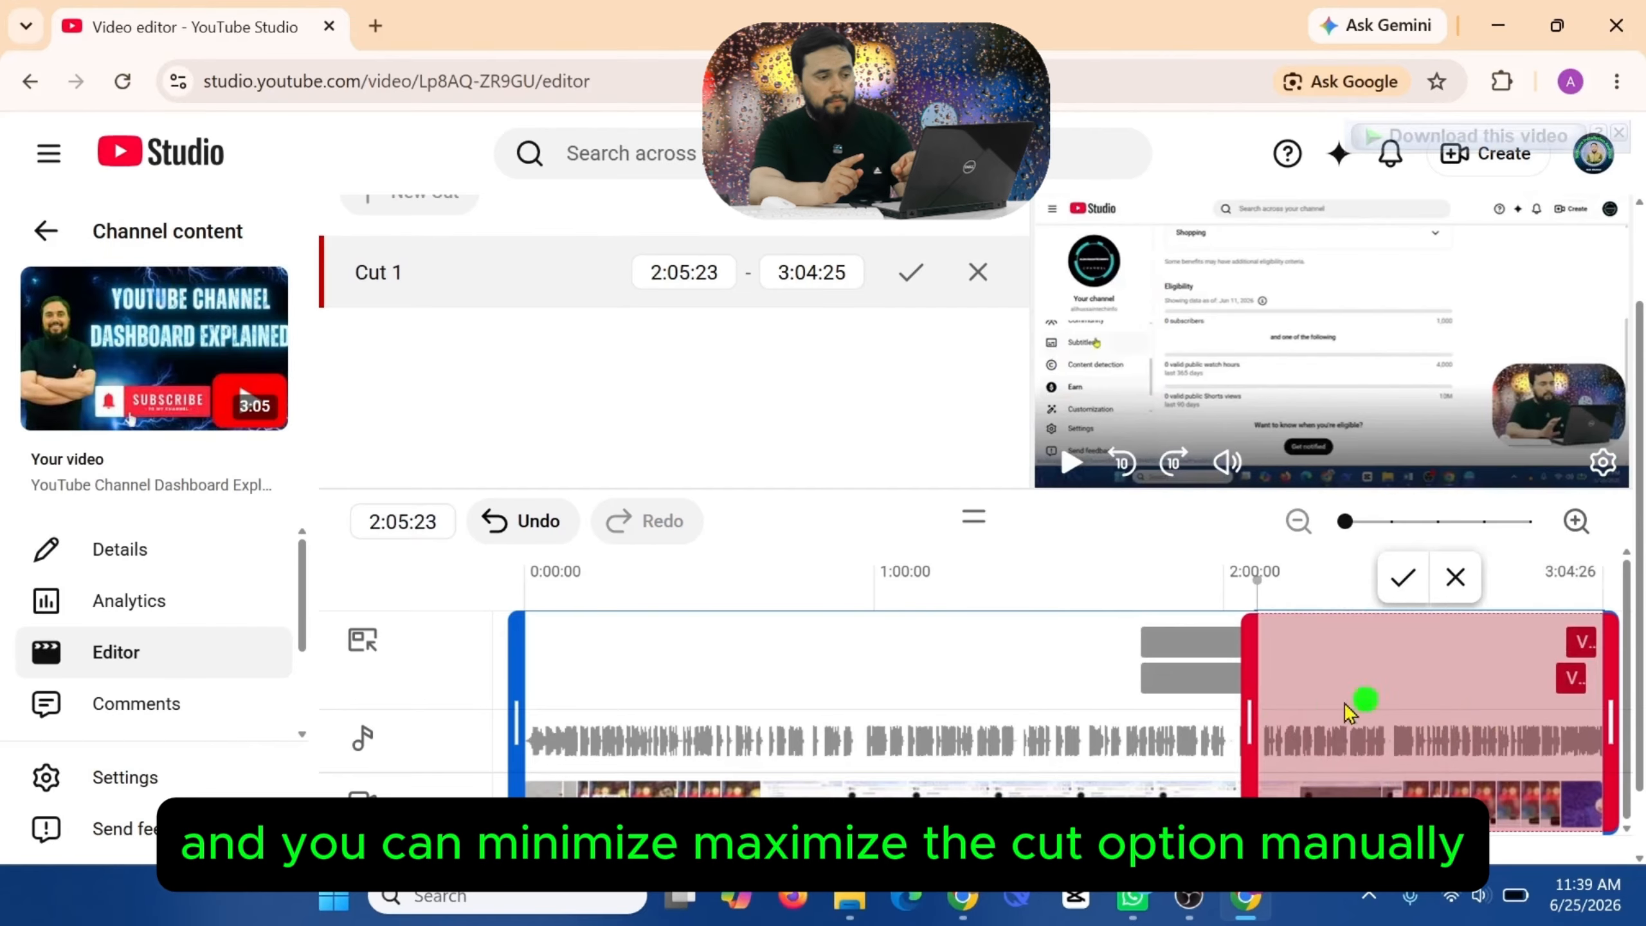
mouse_move(1249, 709)
left_mouse_down()
mouse_move(751, 729)
mouse_move(822, 710)
left_mouse_up()
left_click_drag(1608, 724, 960, 746)
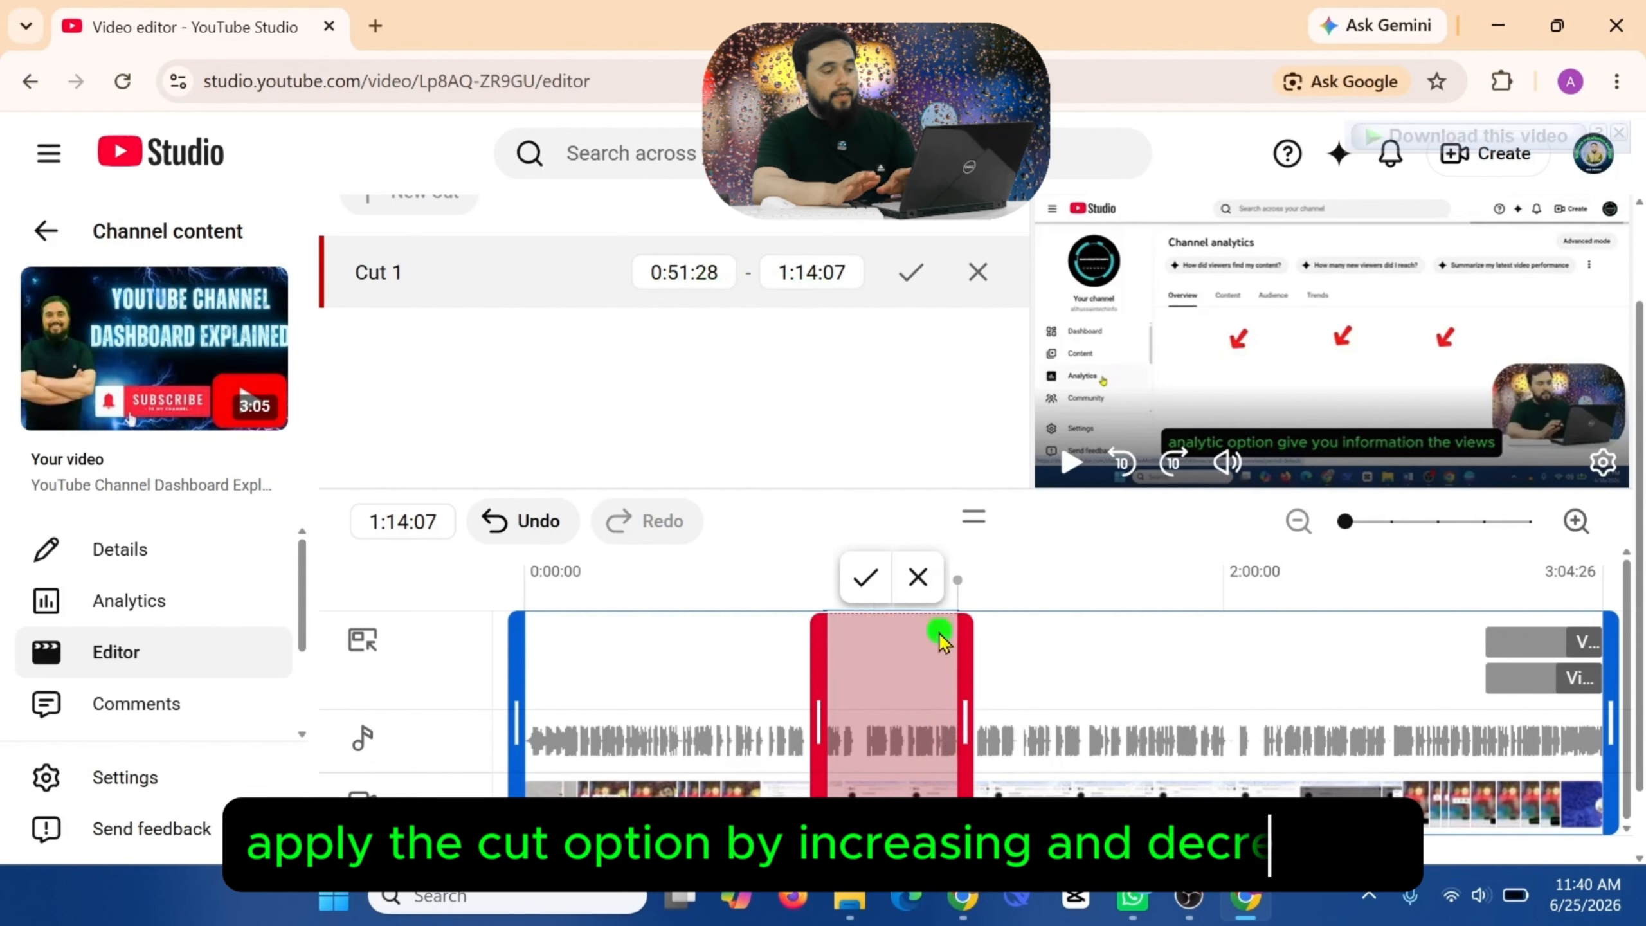
left_click_drag(961, 711, 898, 711)
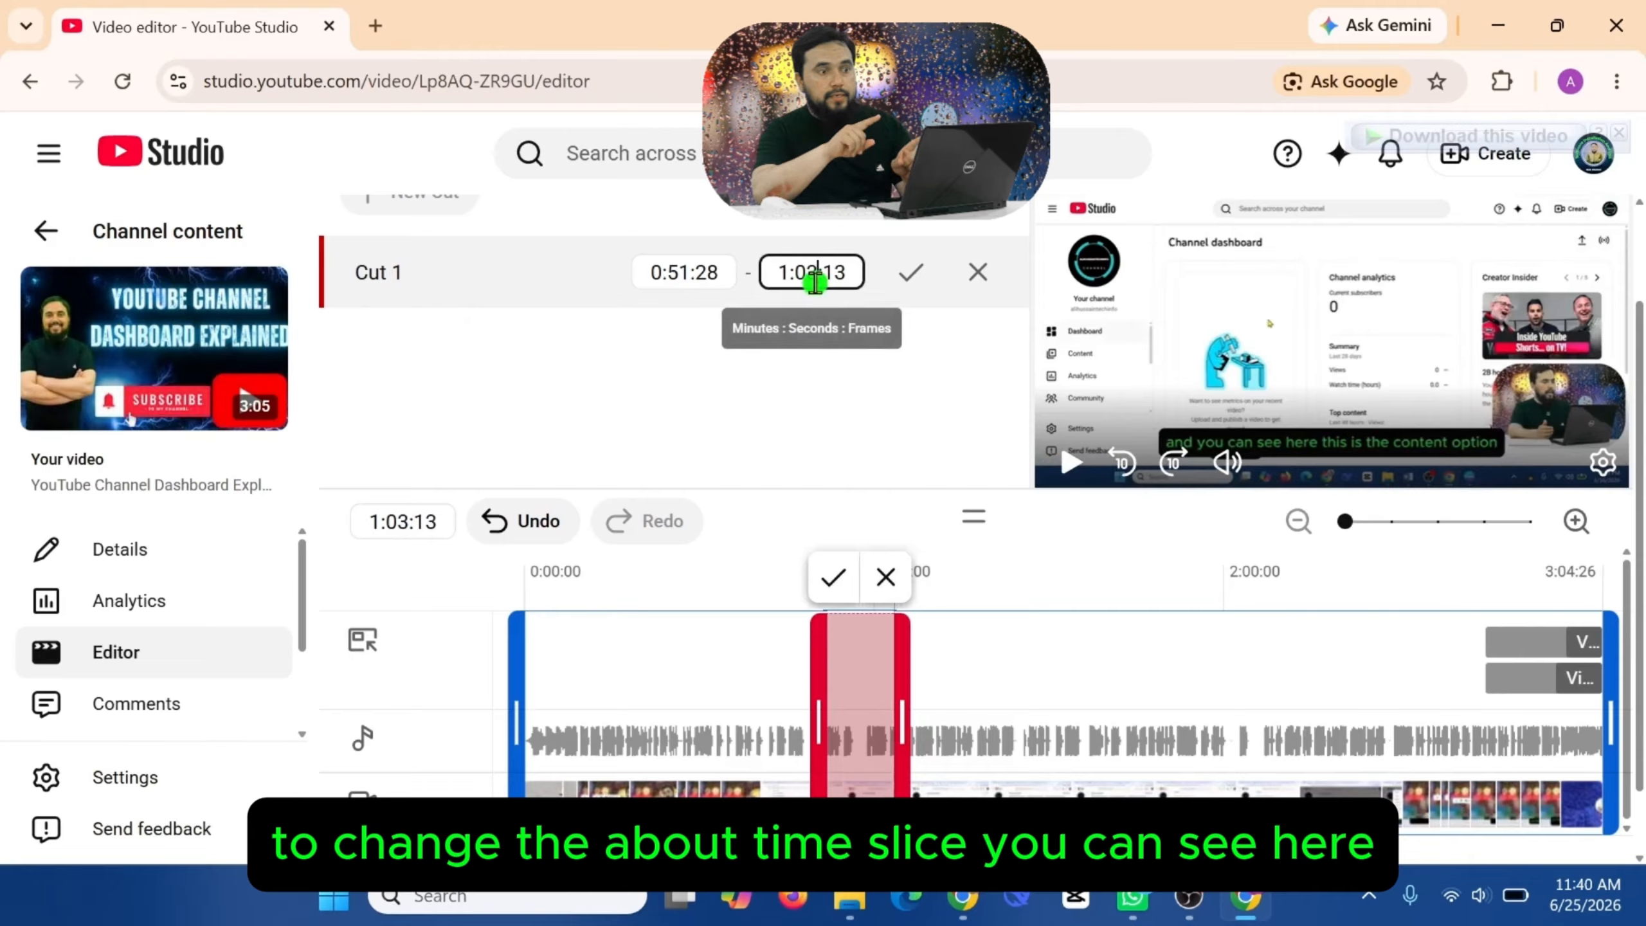
Step: Set the cut's end time to 1:01:13 and its start time to 0:30:28, and apply the cut
key("BackSpace")
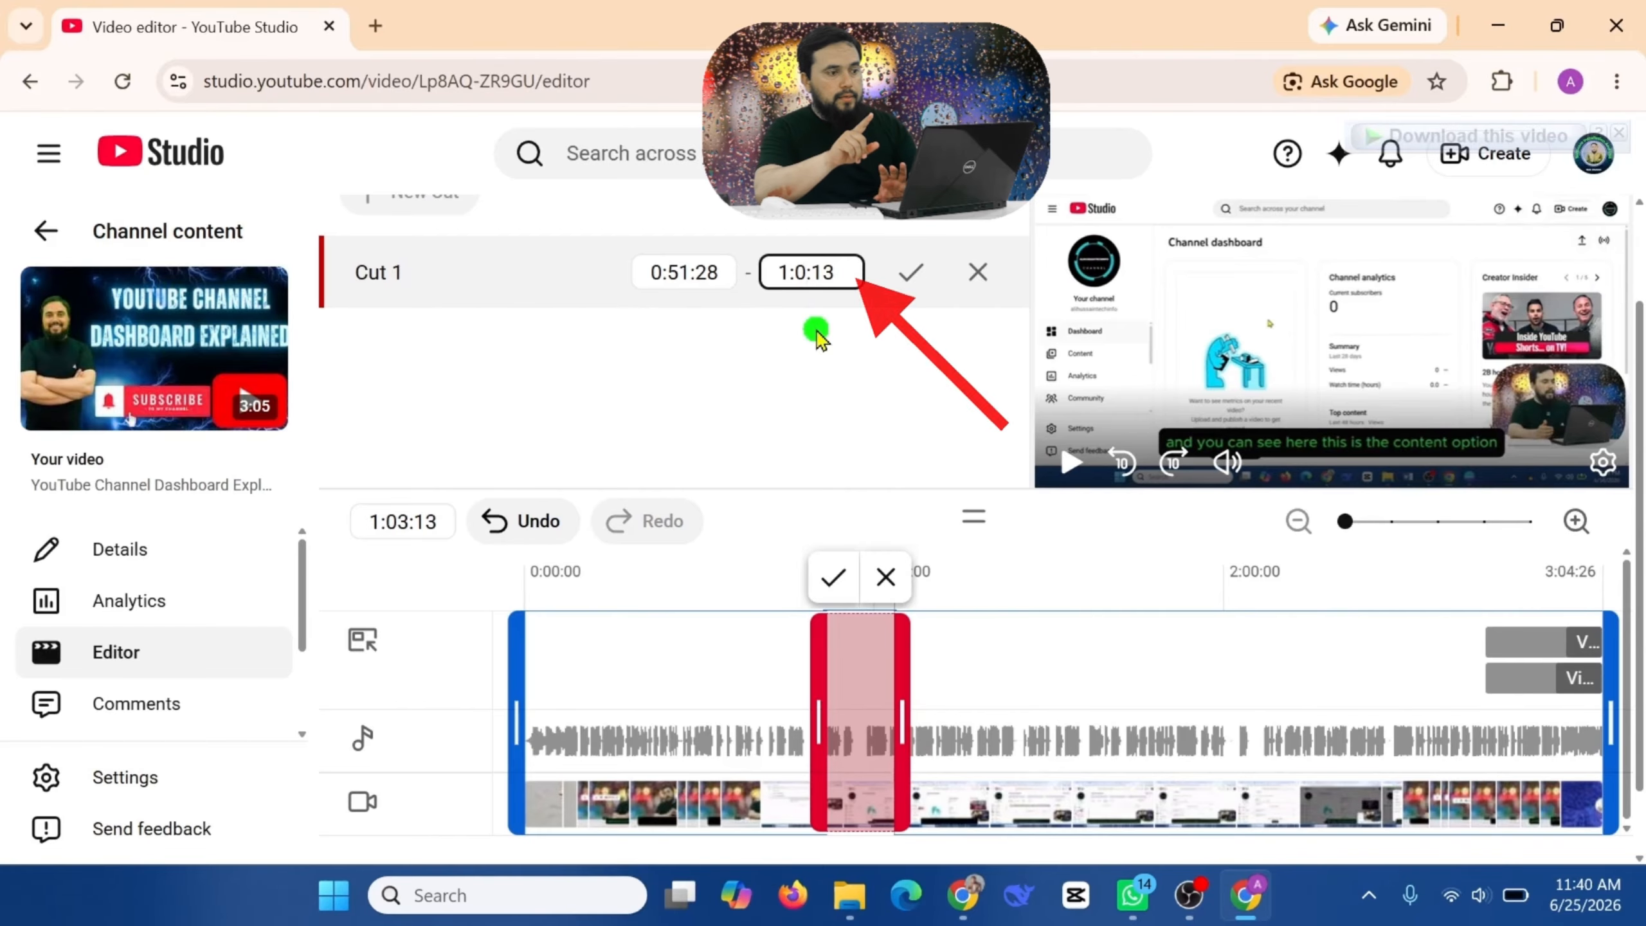
type("1")
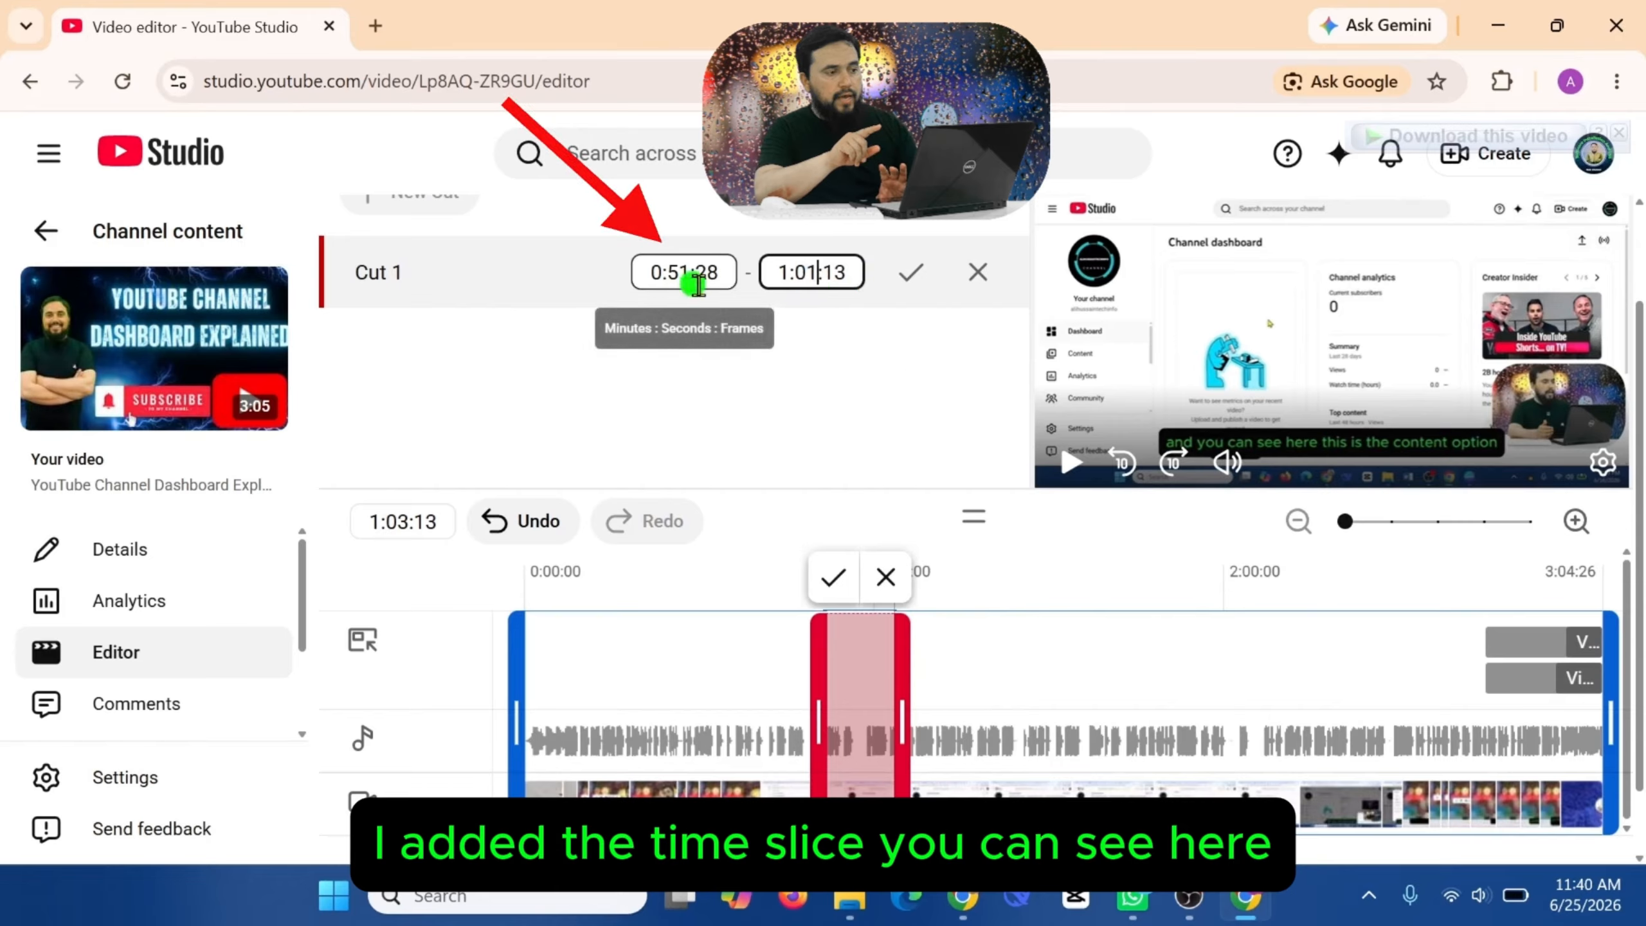
left_click(688, 282)
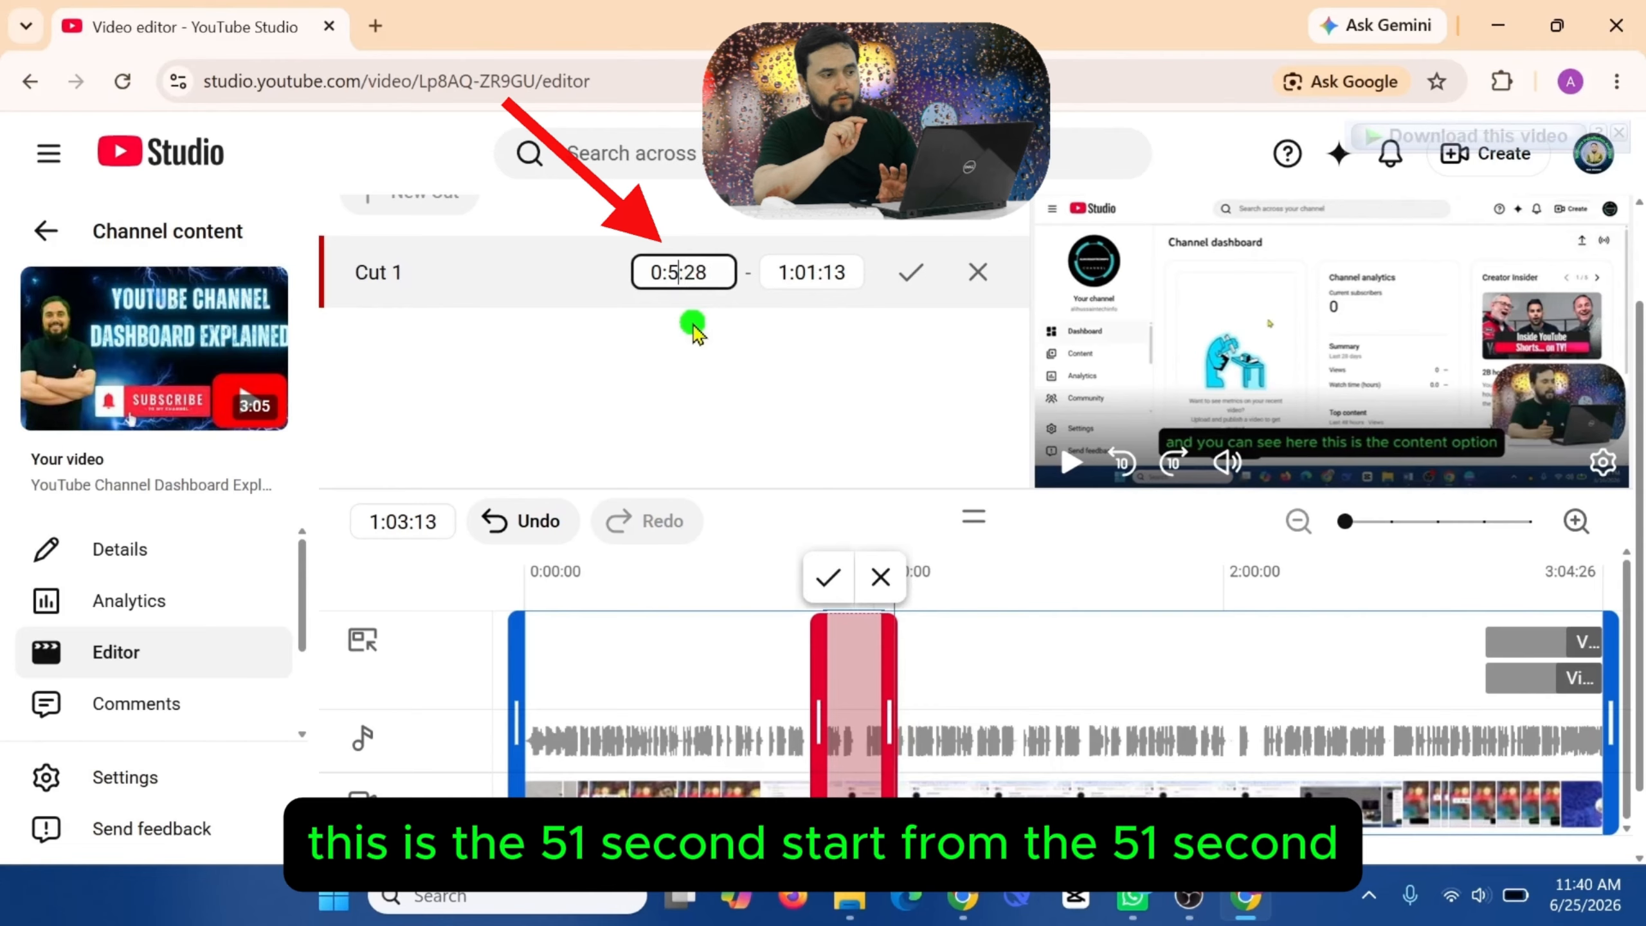
key("BackSpace")
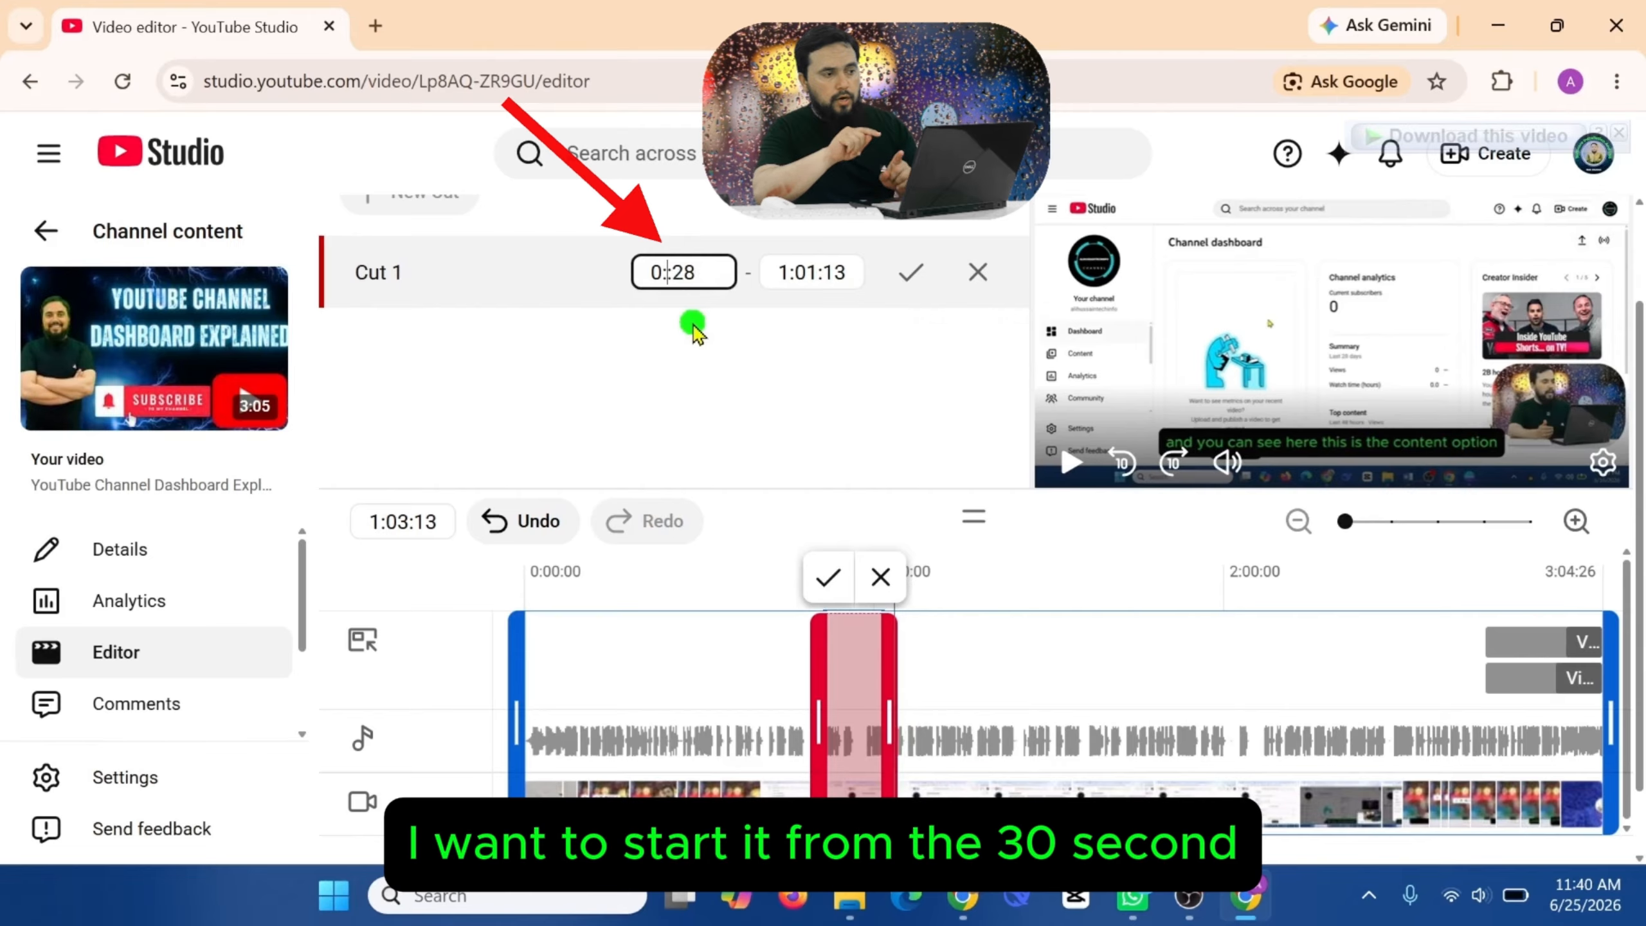
type("30")
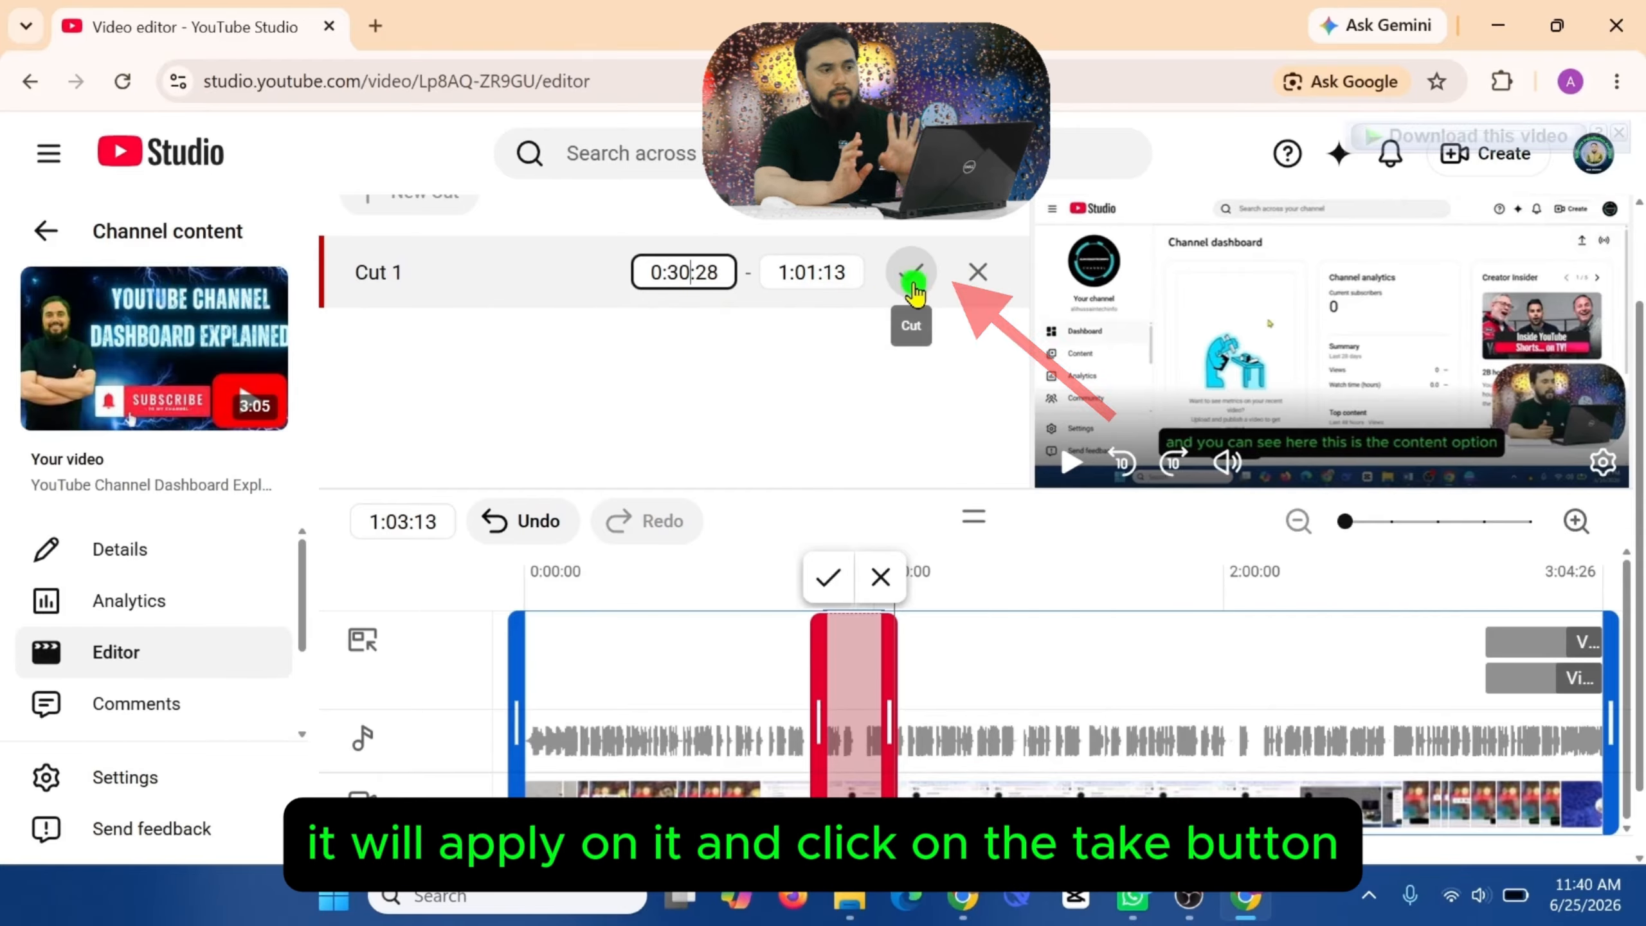
left_click(912, 280)
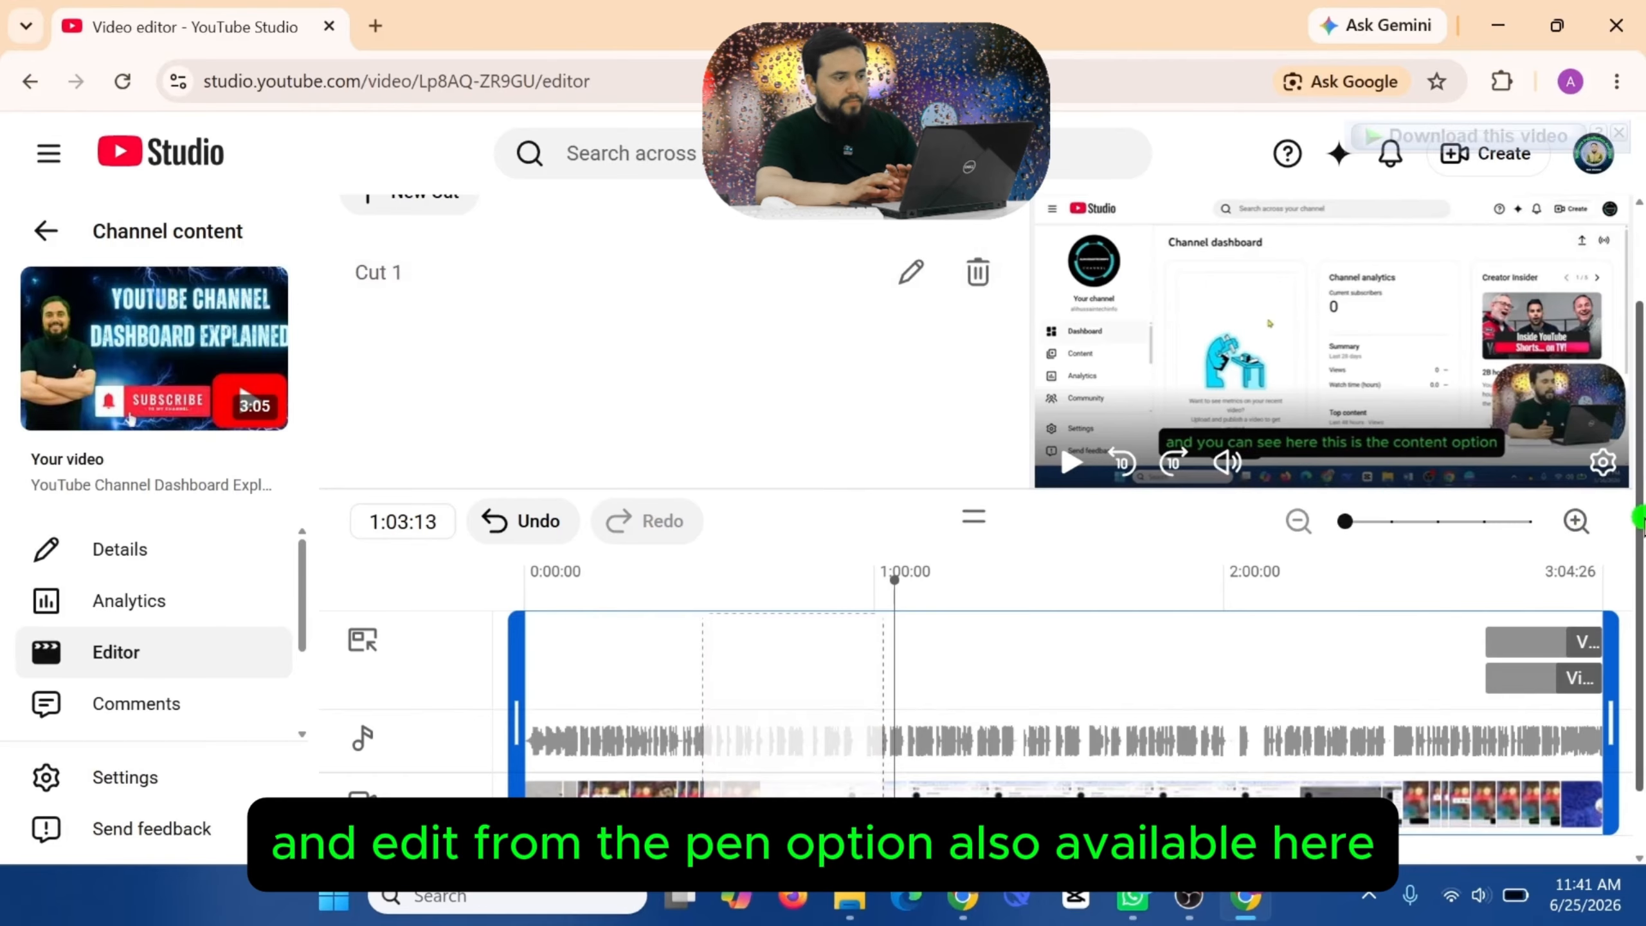
Step: Add a second cut spanning 1:32:22 to 2:00:14 on the timeline and apply it
scroll(1639, 516, "up", 1)
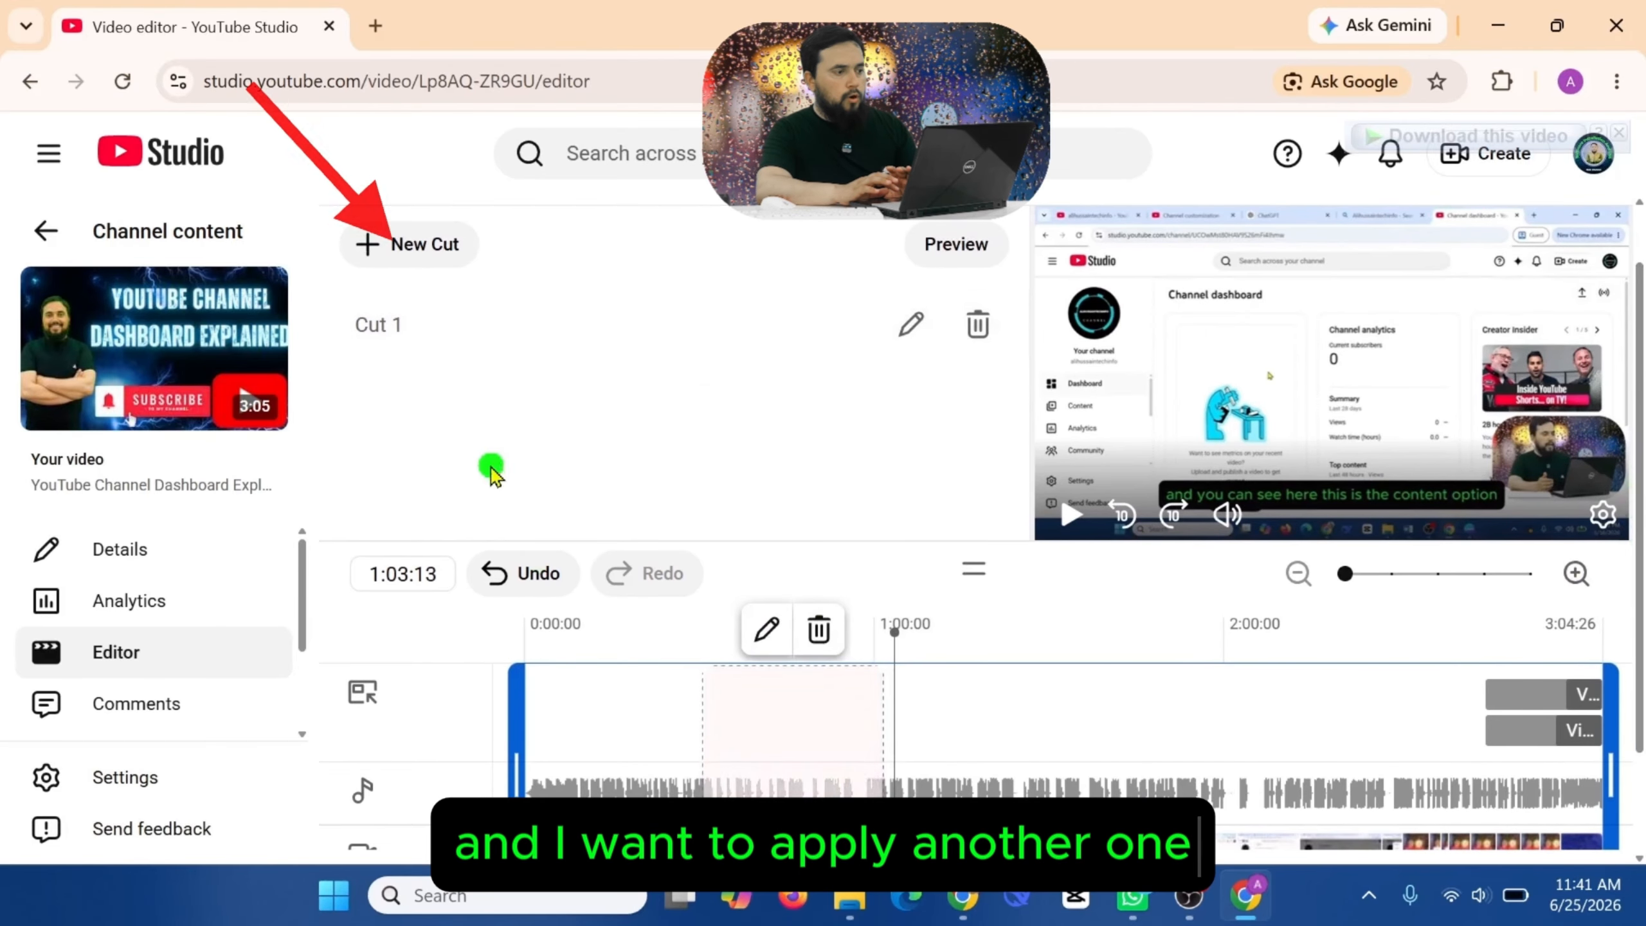
left_click(424, 249)
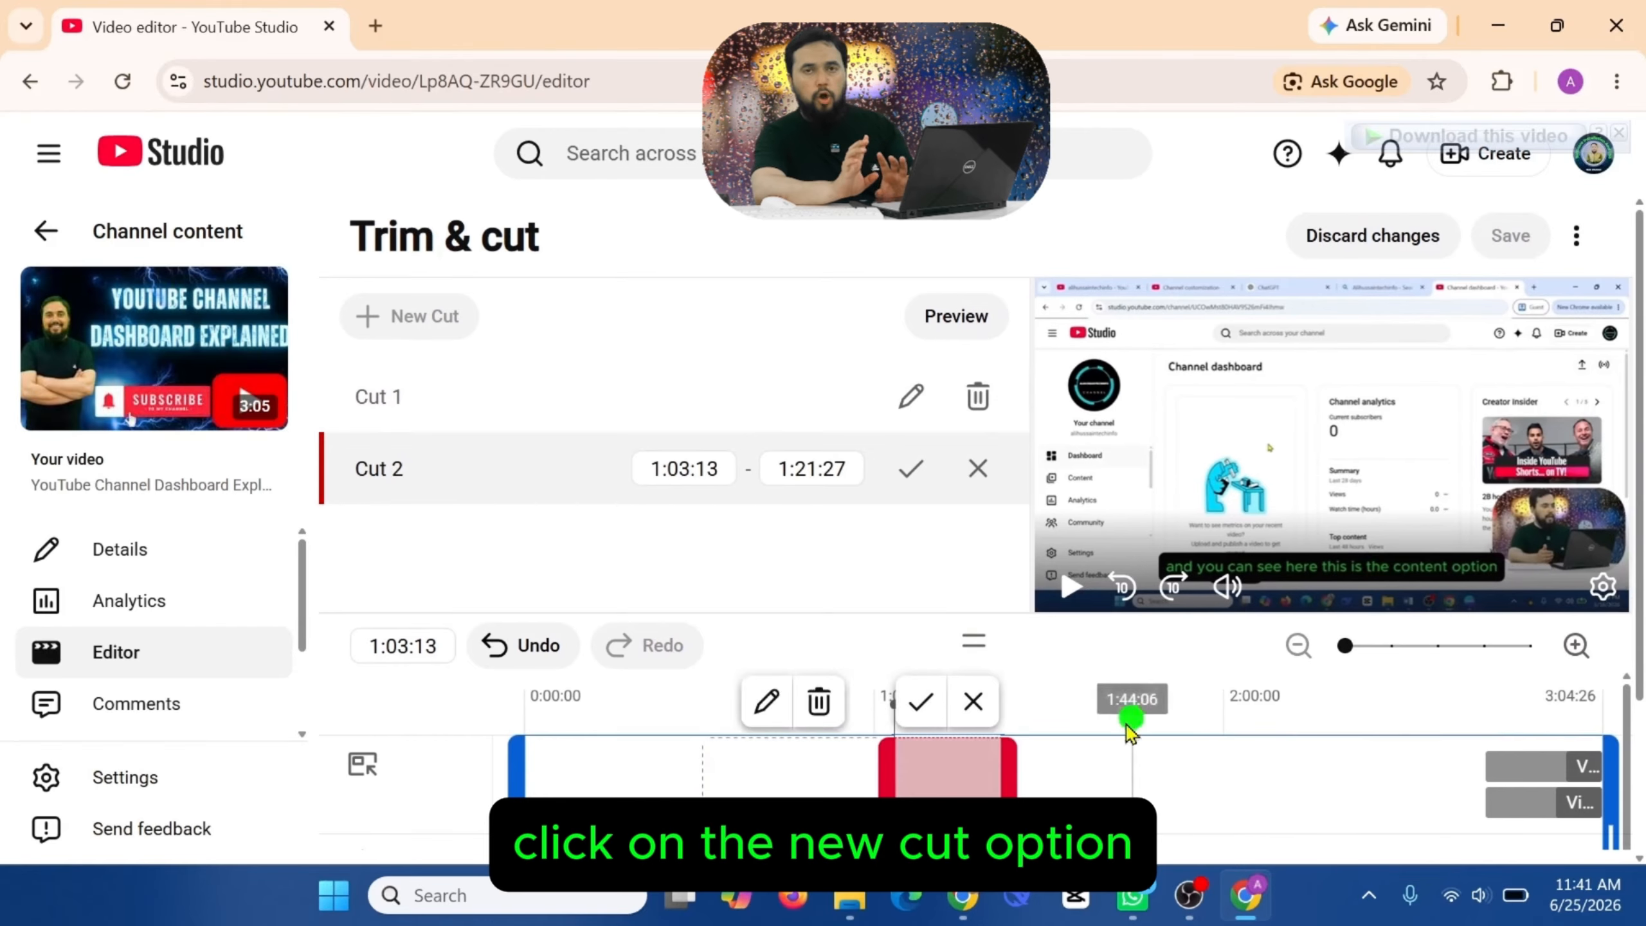
left_click_drag(1011, 772, 1234, 778)
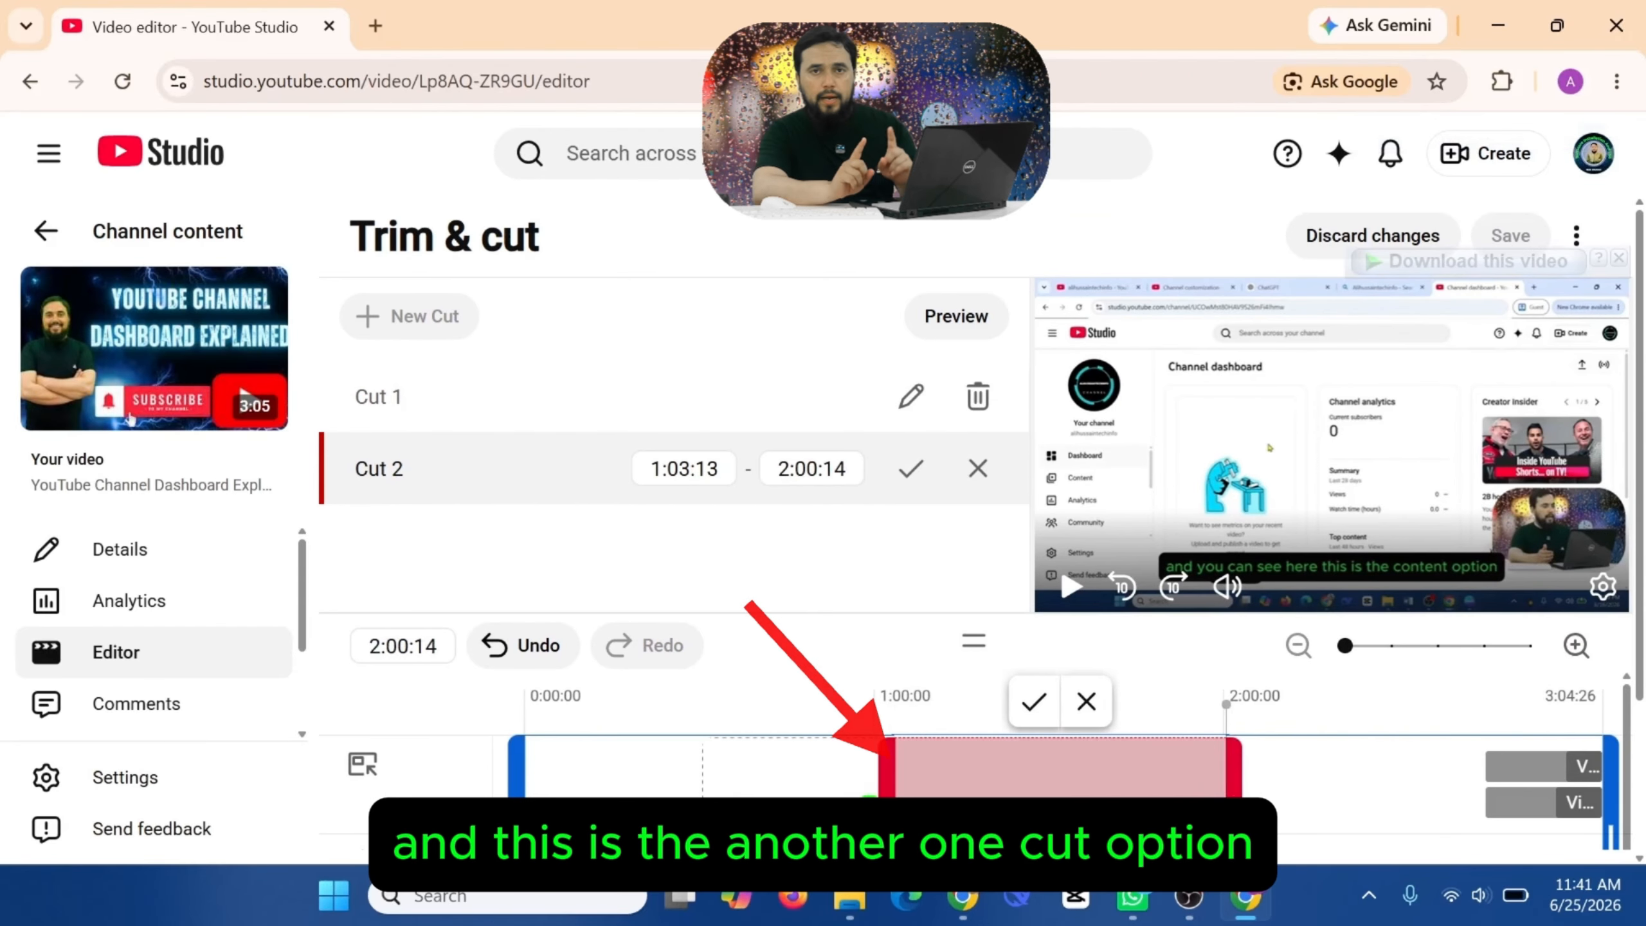
left_click_drag(891, 787, 1061, 790)
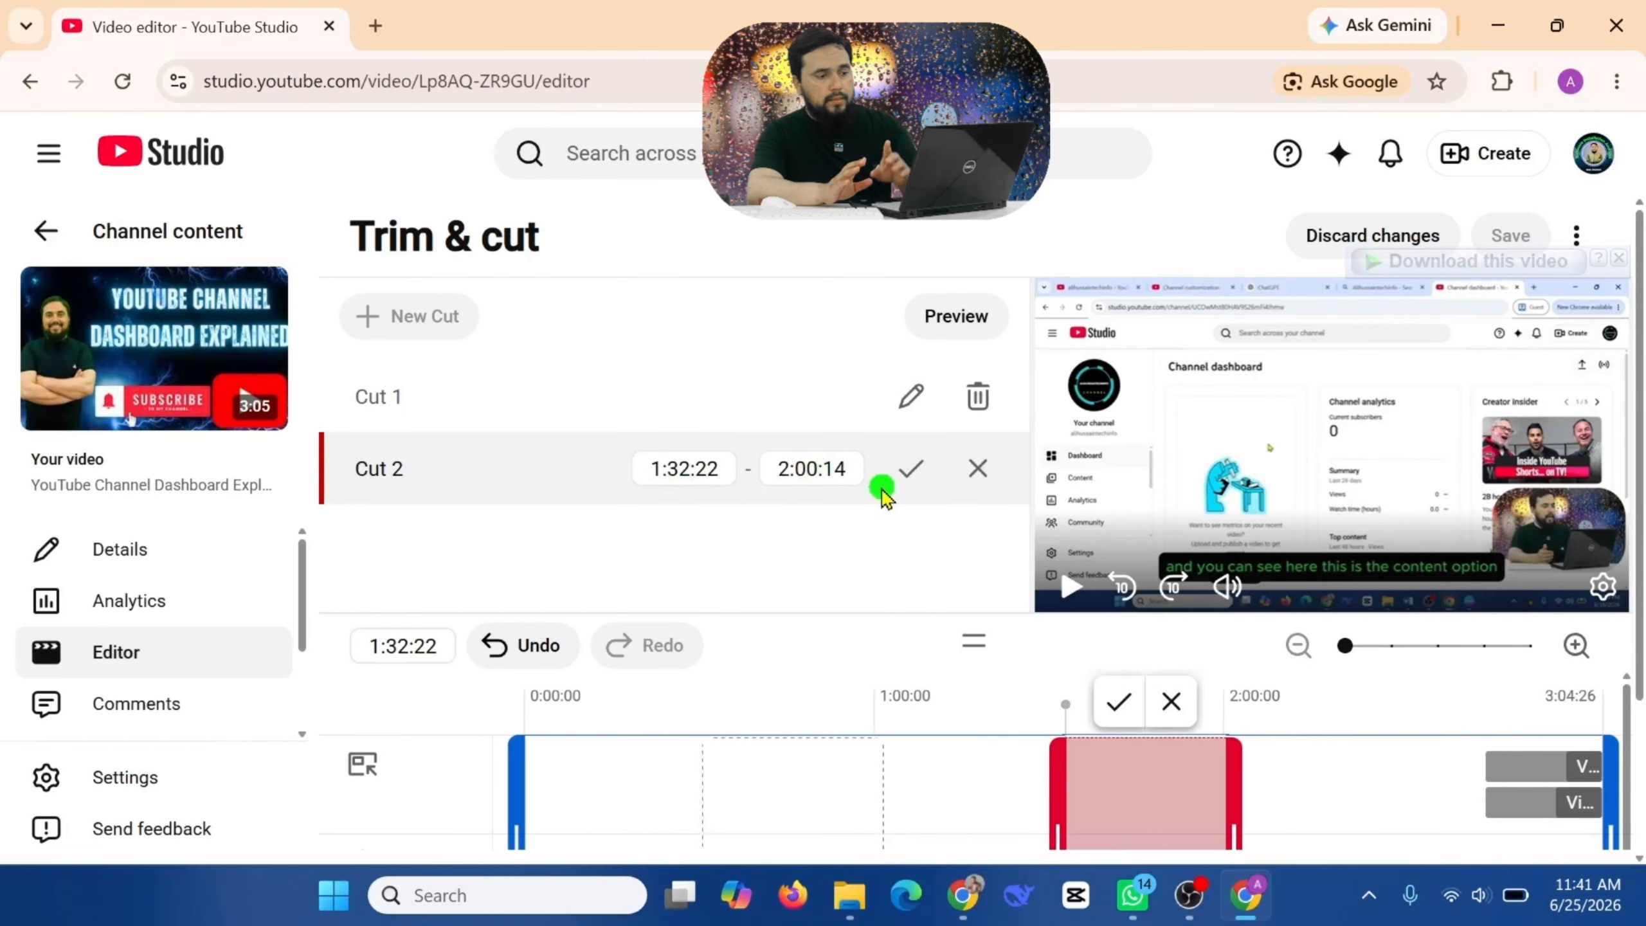
left_click(902, 490)
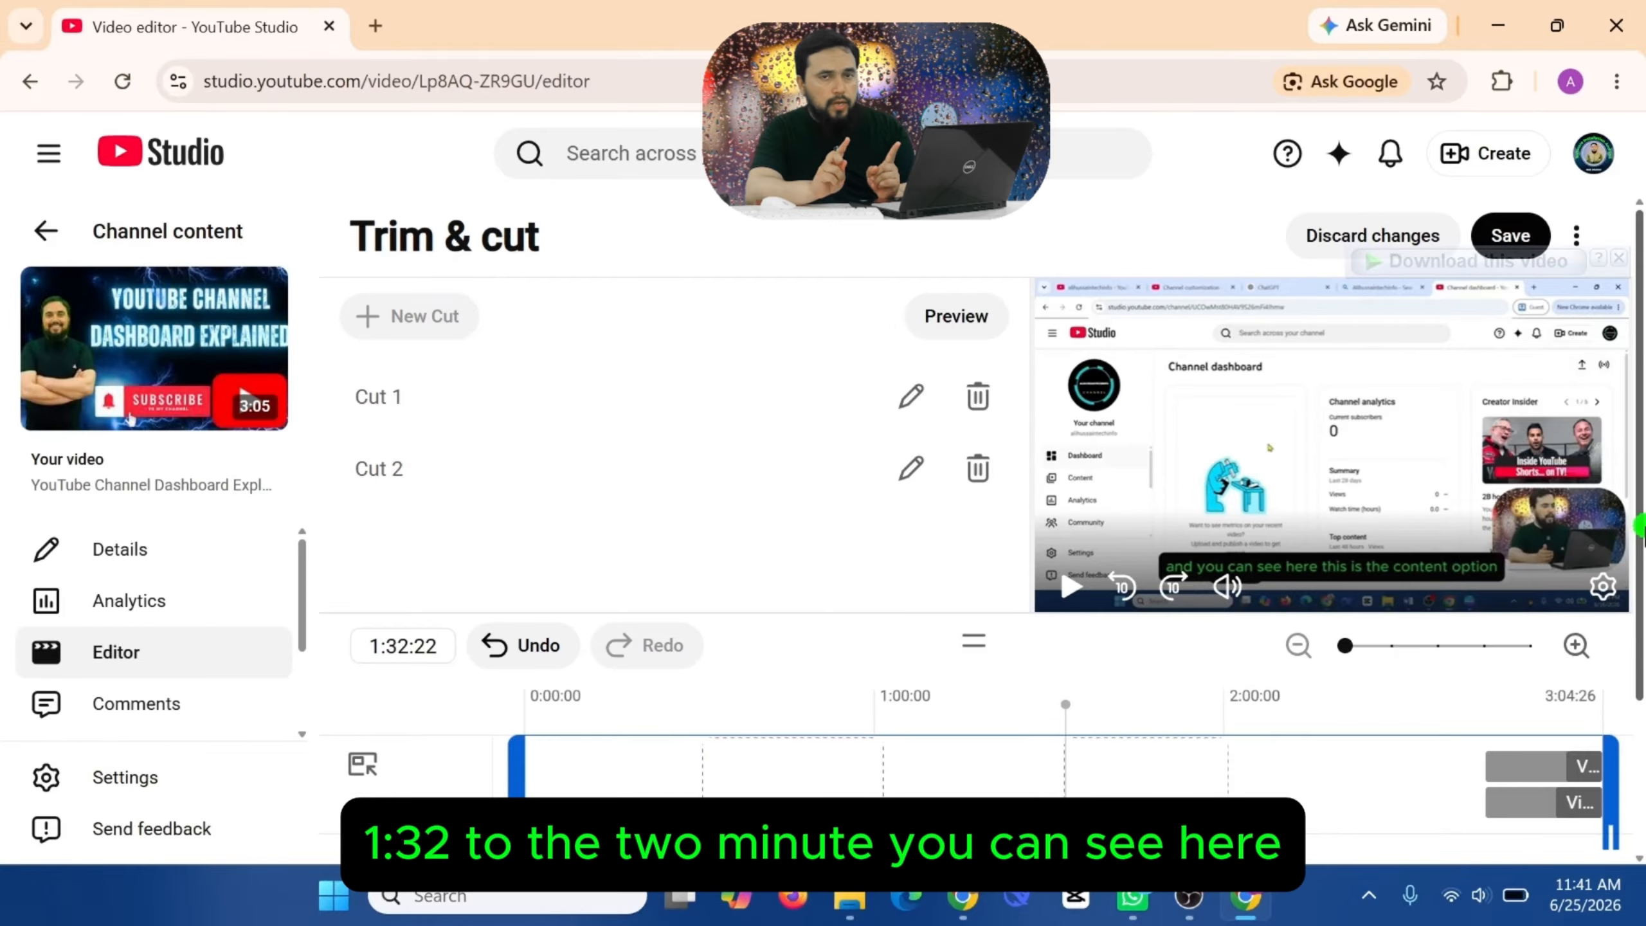
scroll(1490, 584, "down", 2)
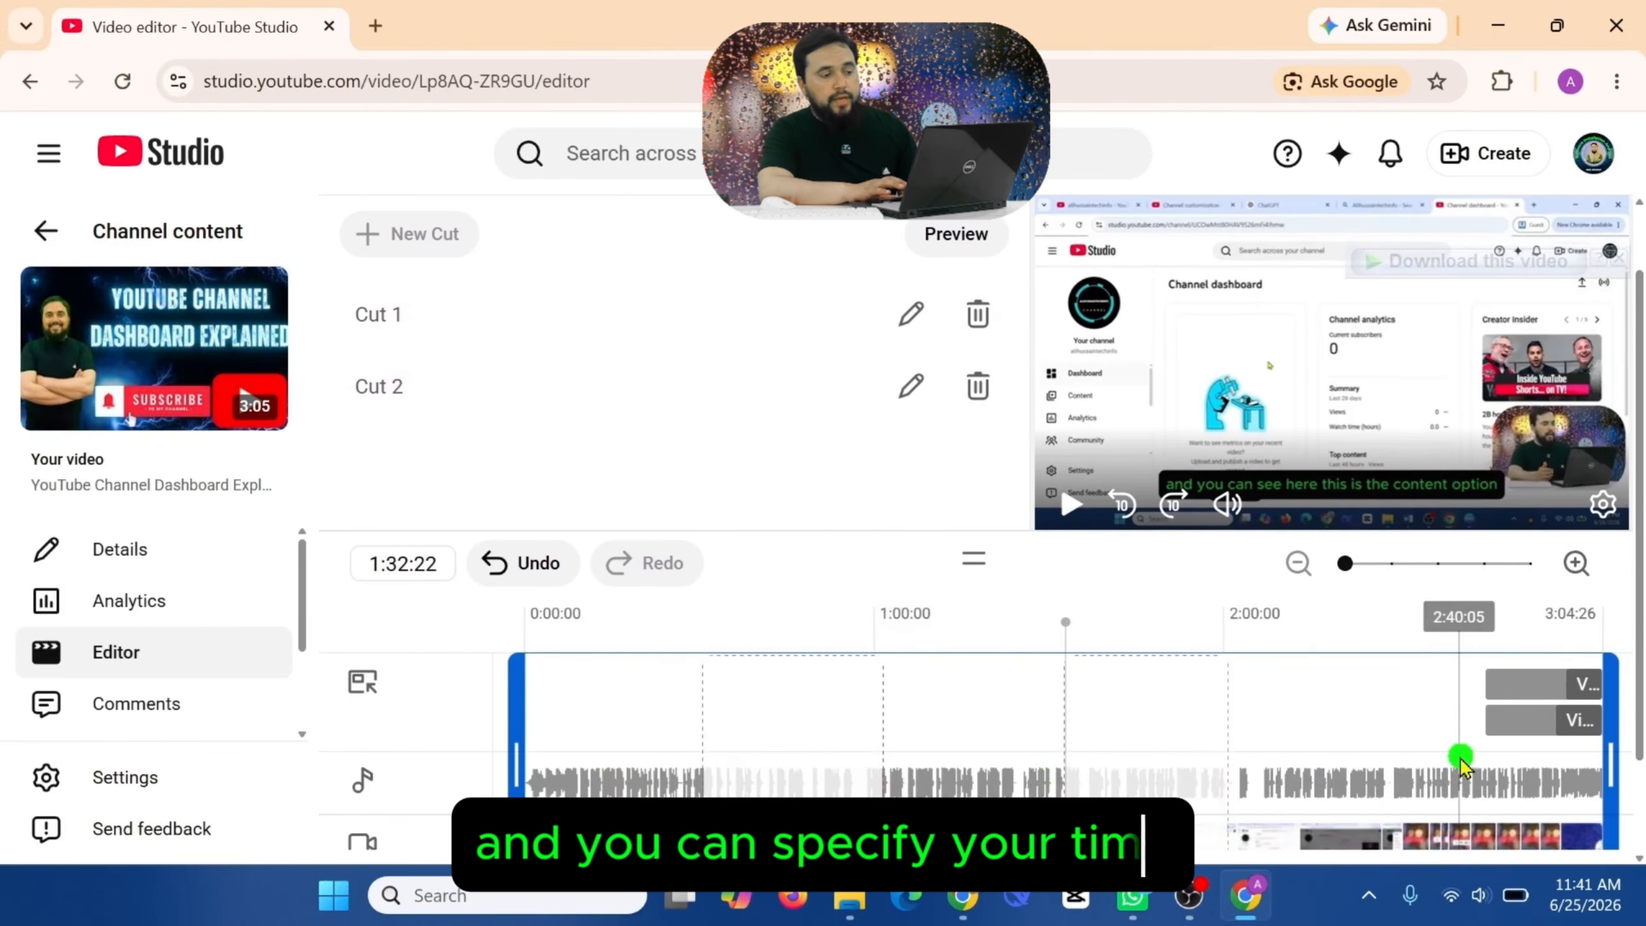
mouse_move(1194, 735)
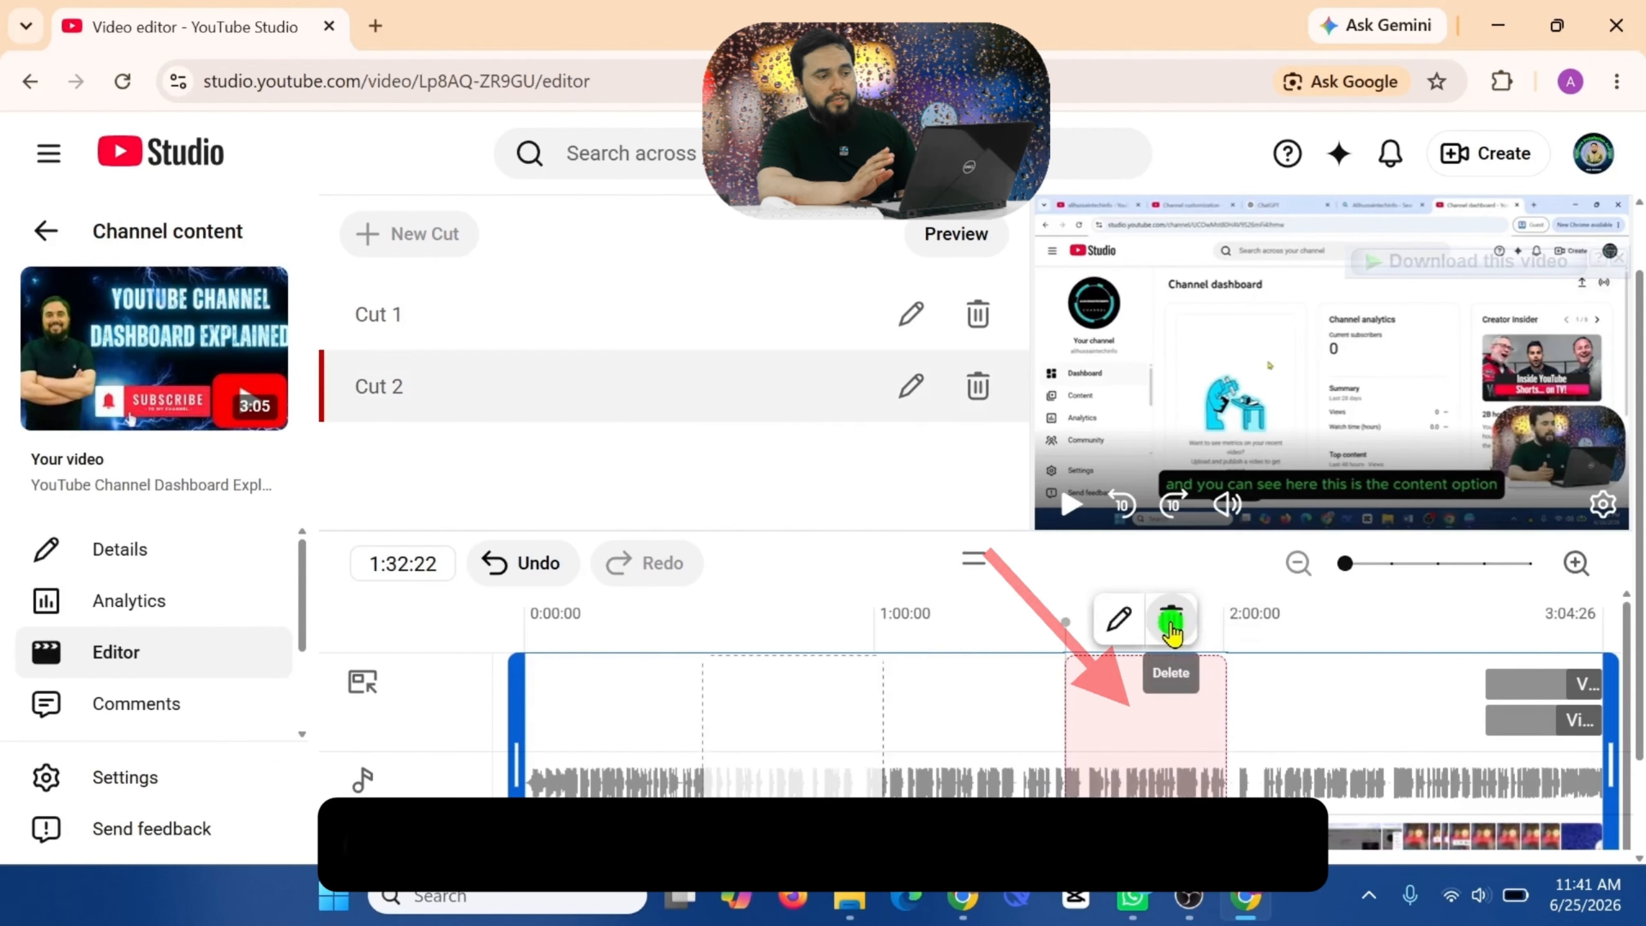
left_click(980, 392)
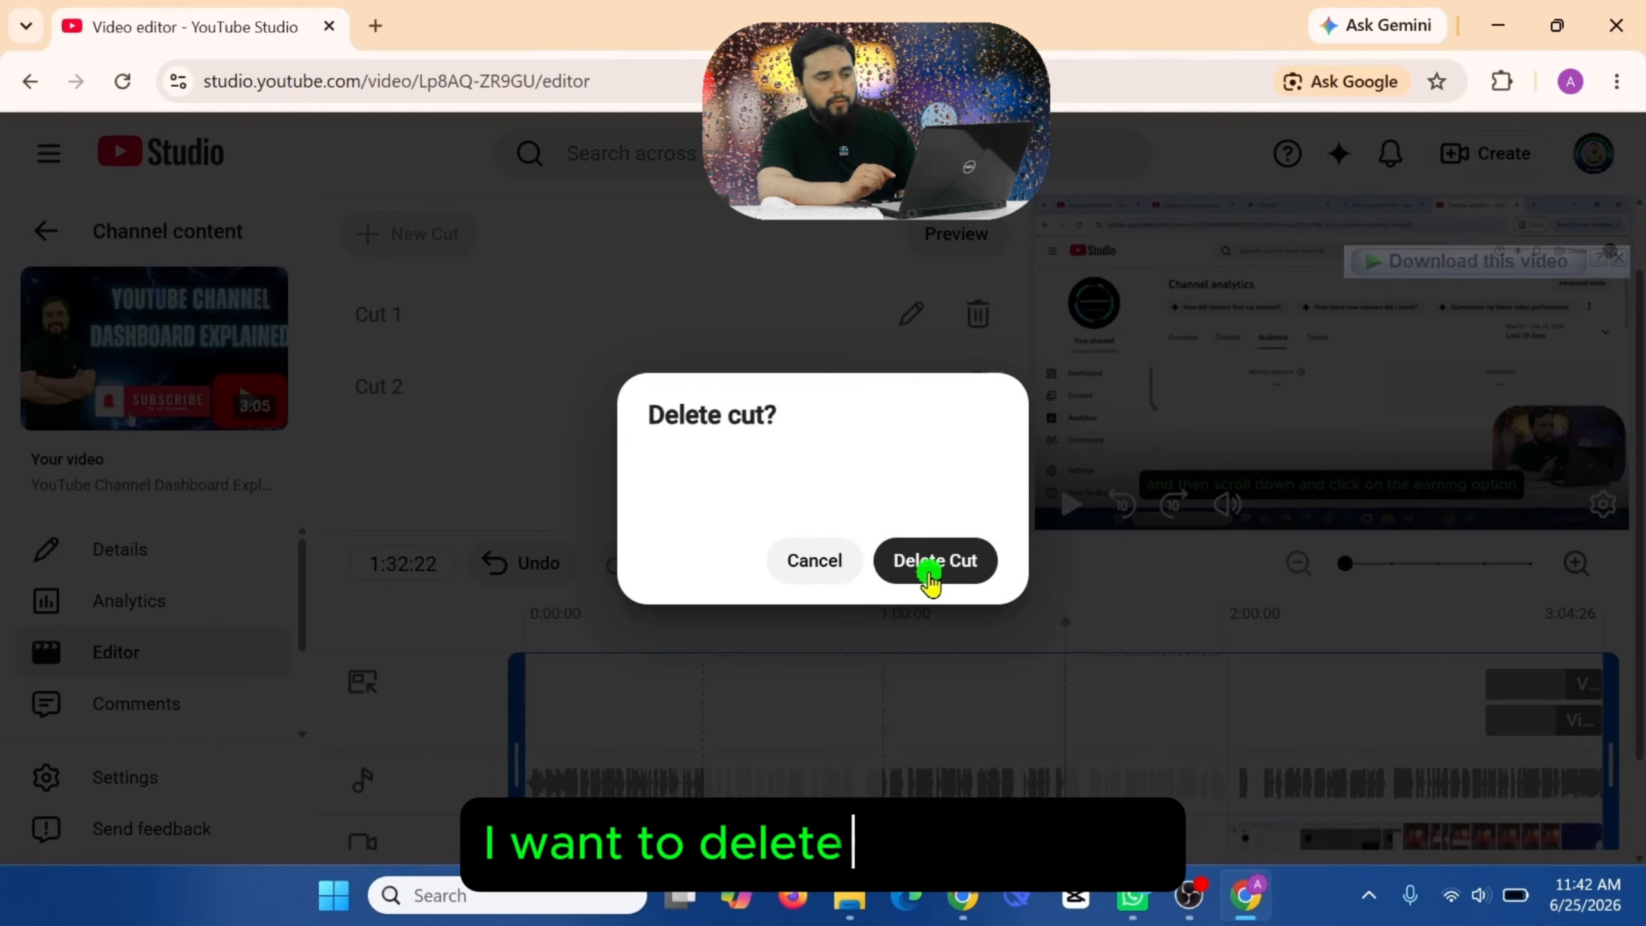
left_click(811, 573)
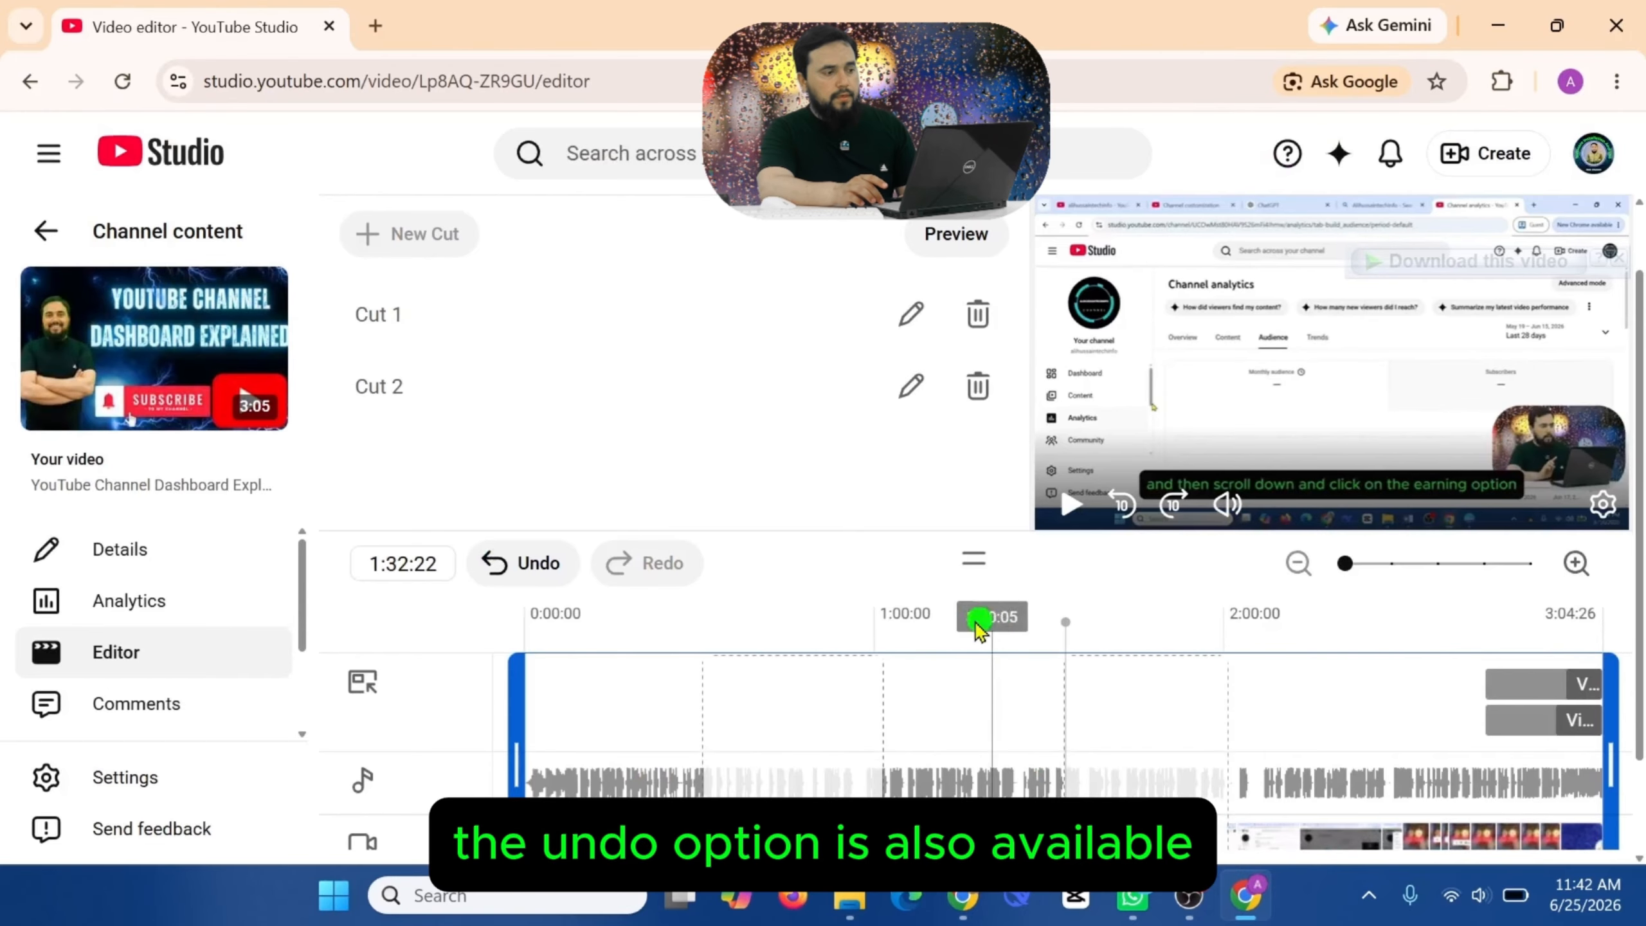
Step: Undo the second cut's edits one by one until that cut is removed, and discard all remaining trim changes
left_click(519, 571)
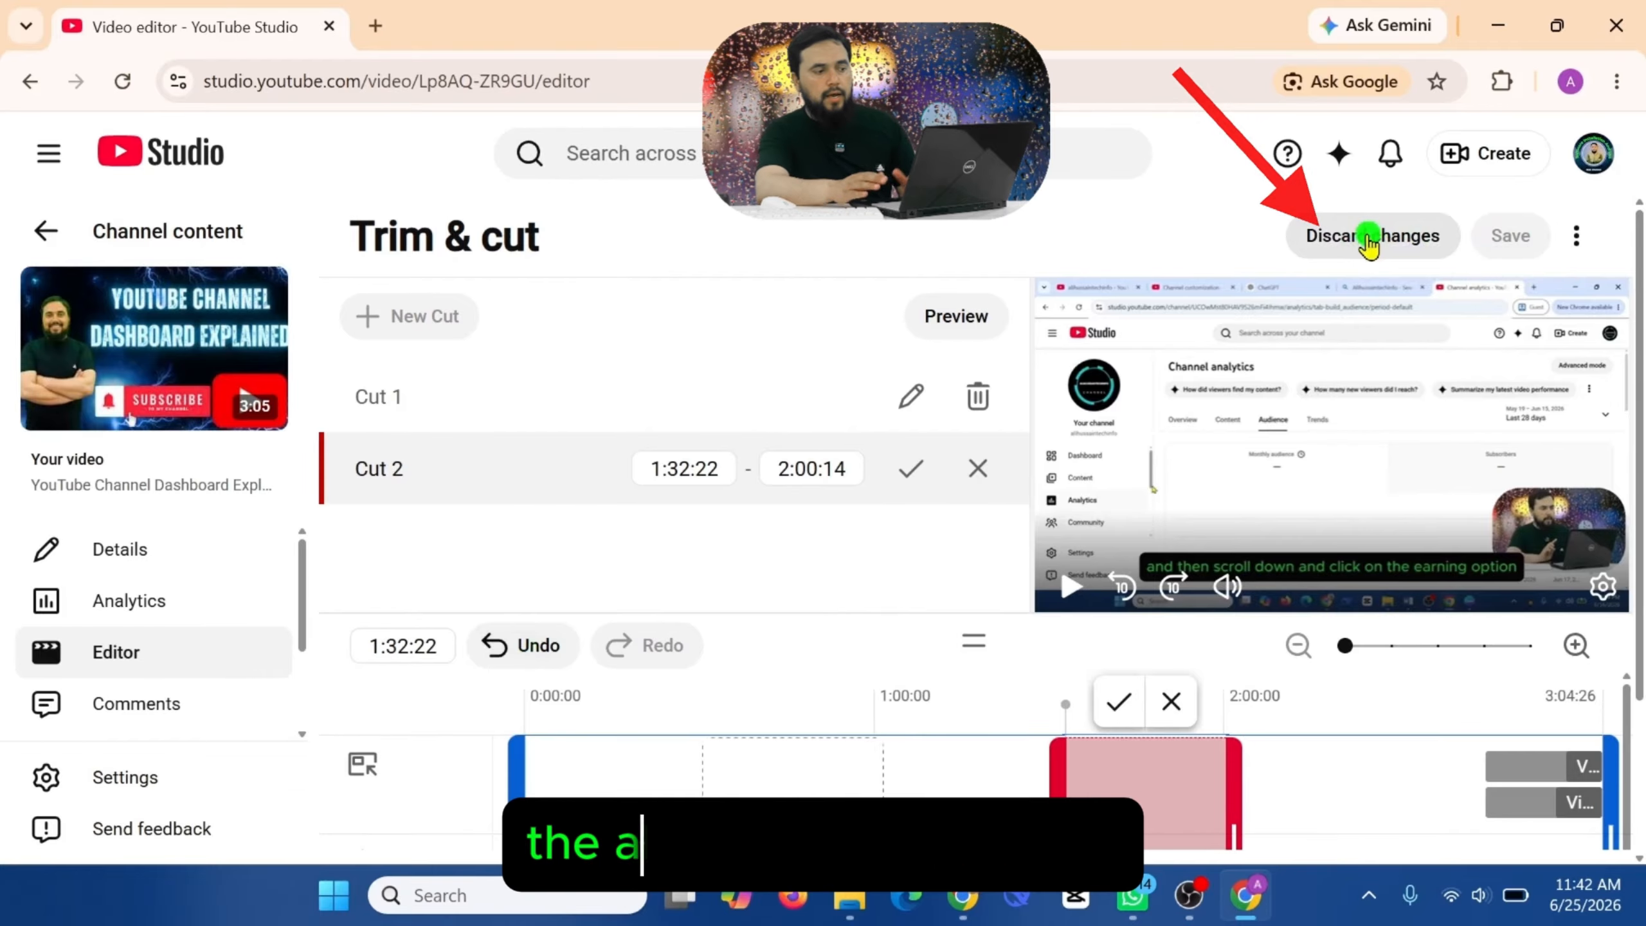
left_click(525, 656)
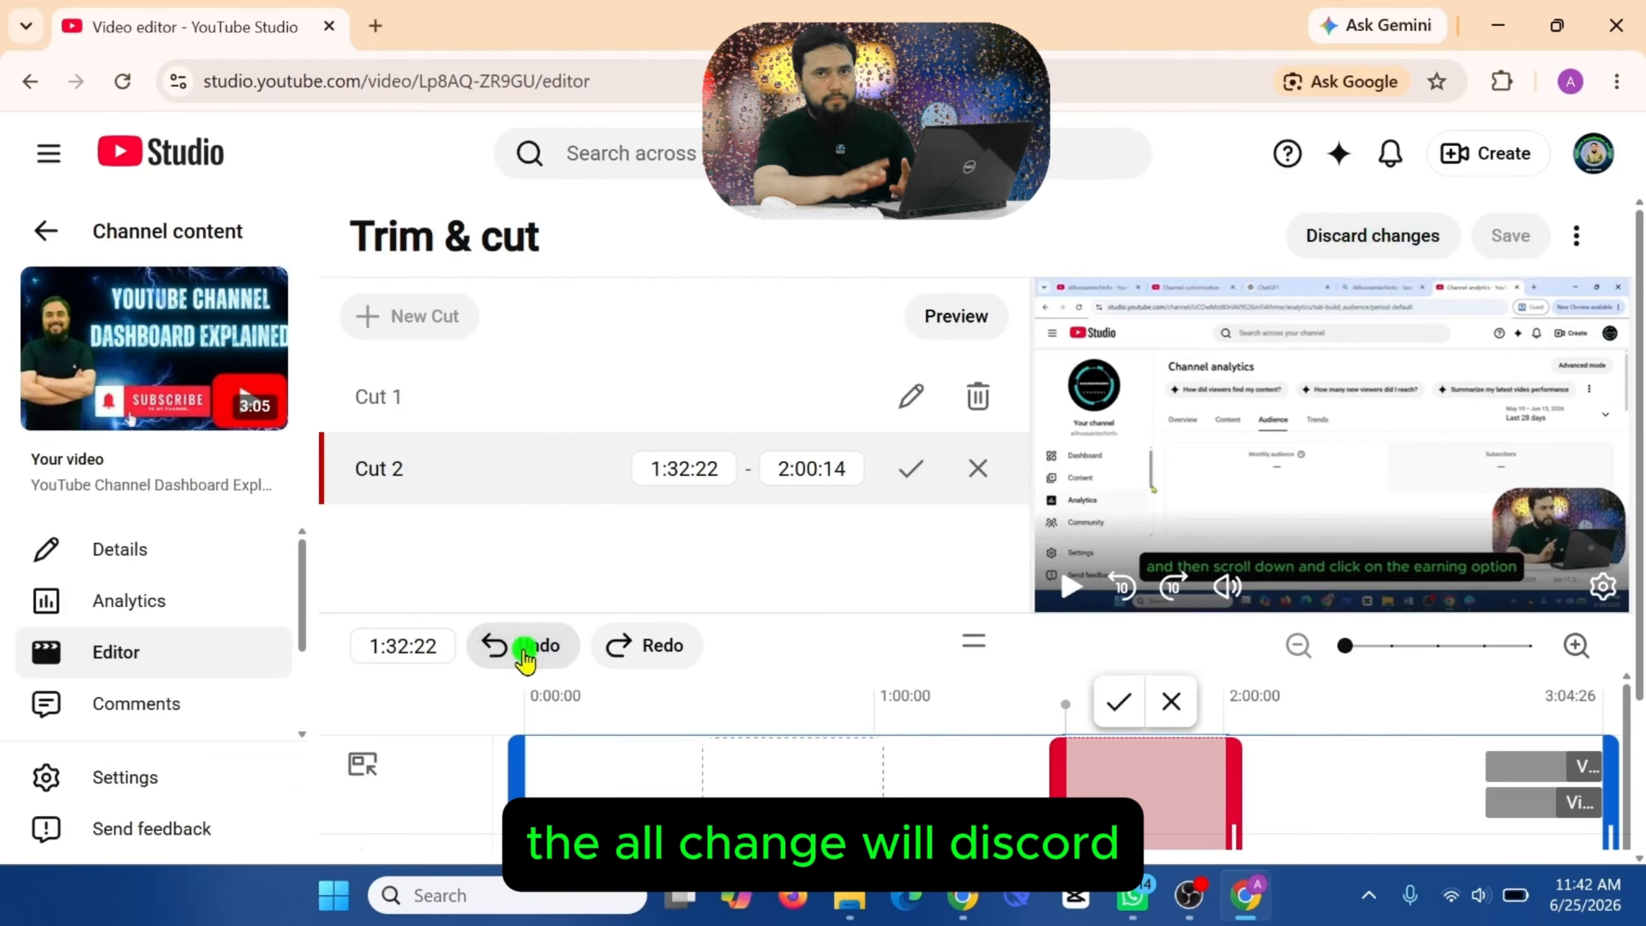
left_click(524, 656)
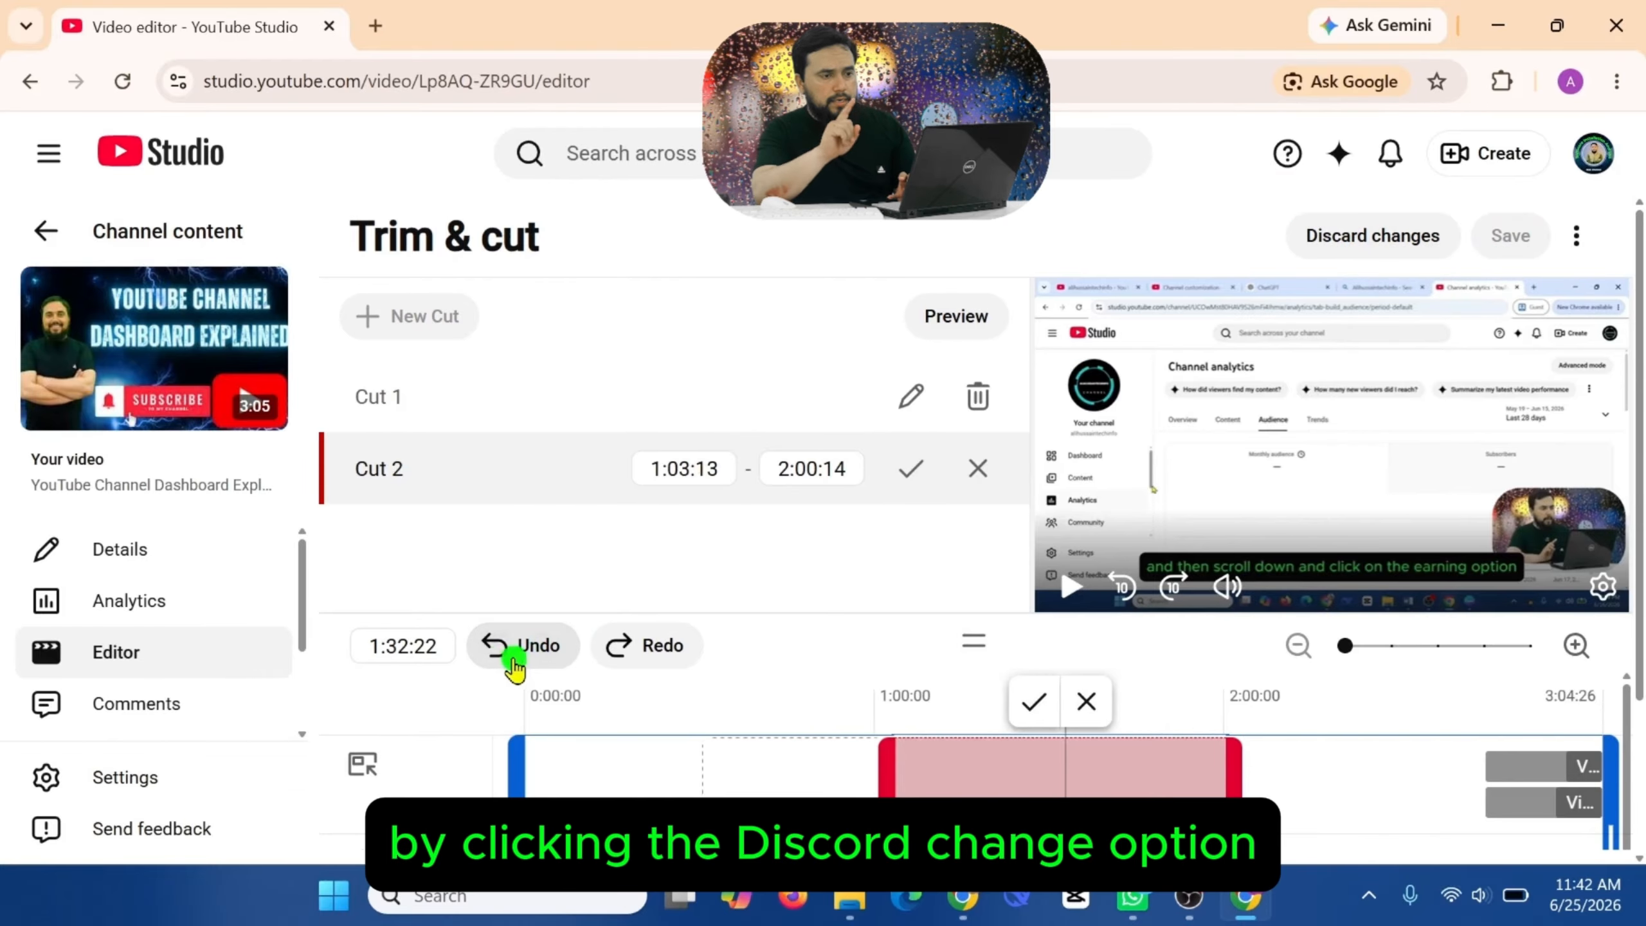
left_click(515, 659)
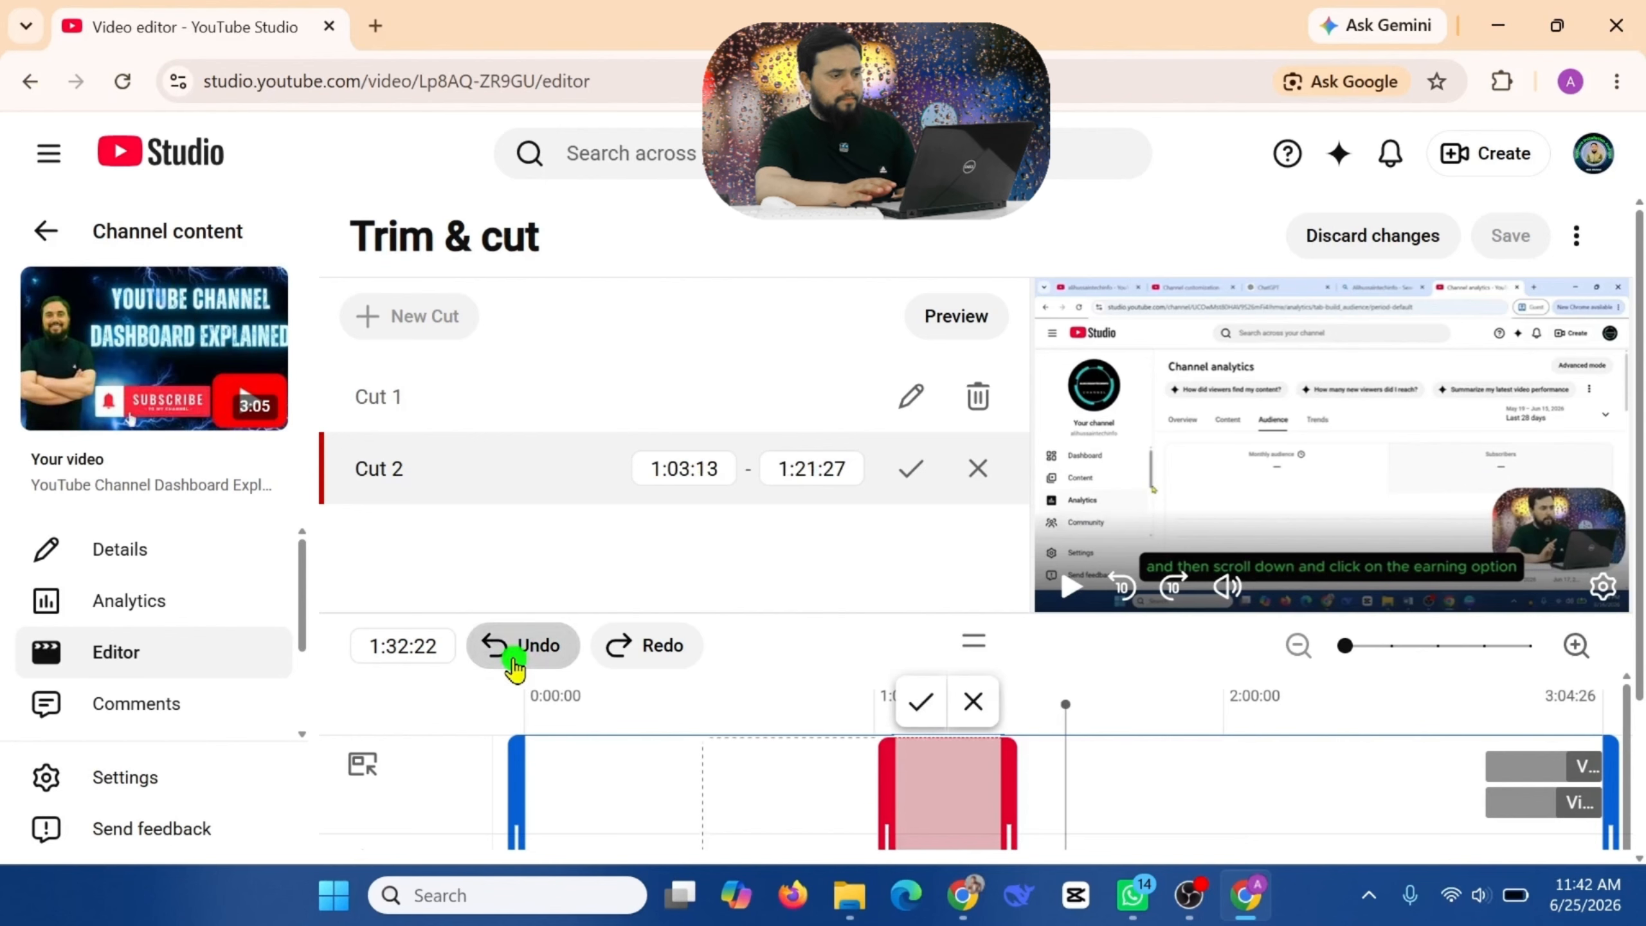
left_click(515, 659)
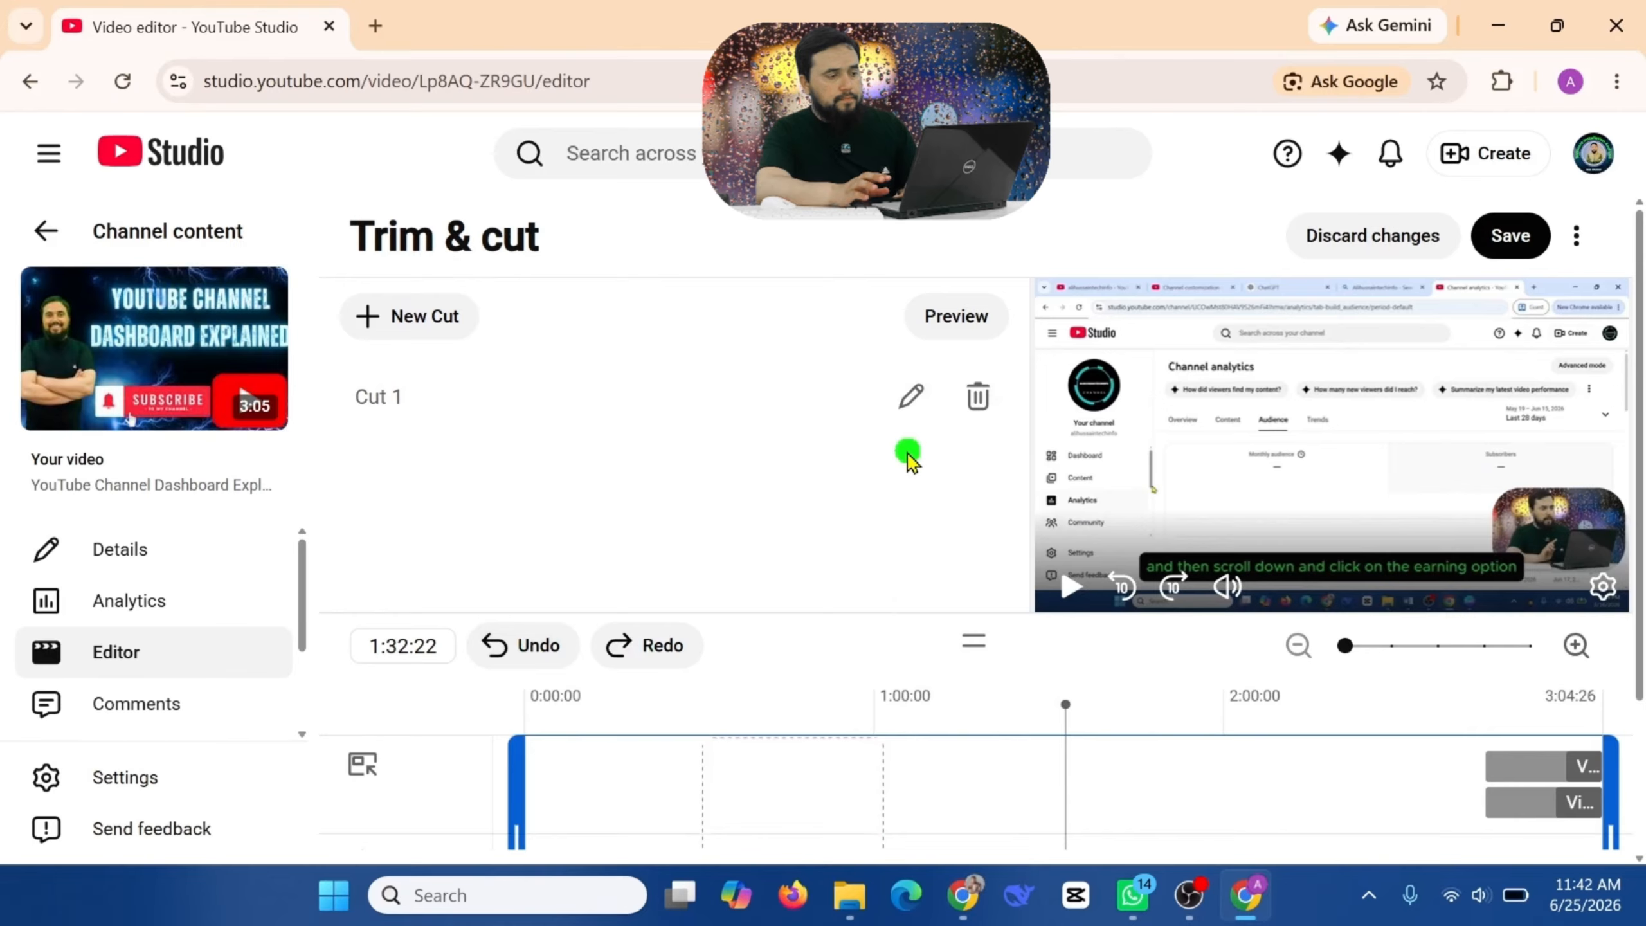
mouse_move(833, 760)
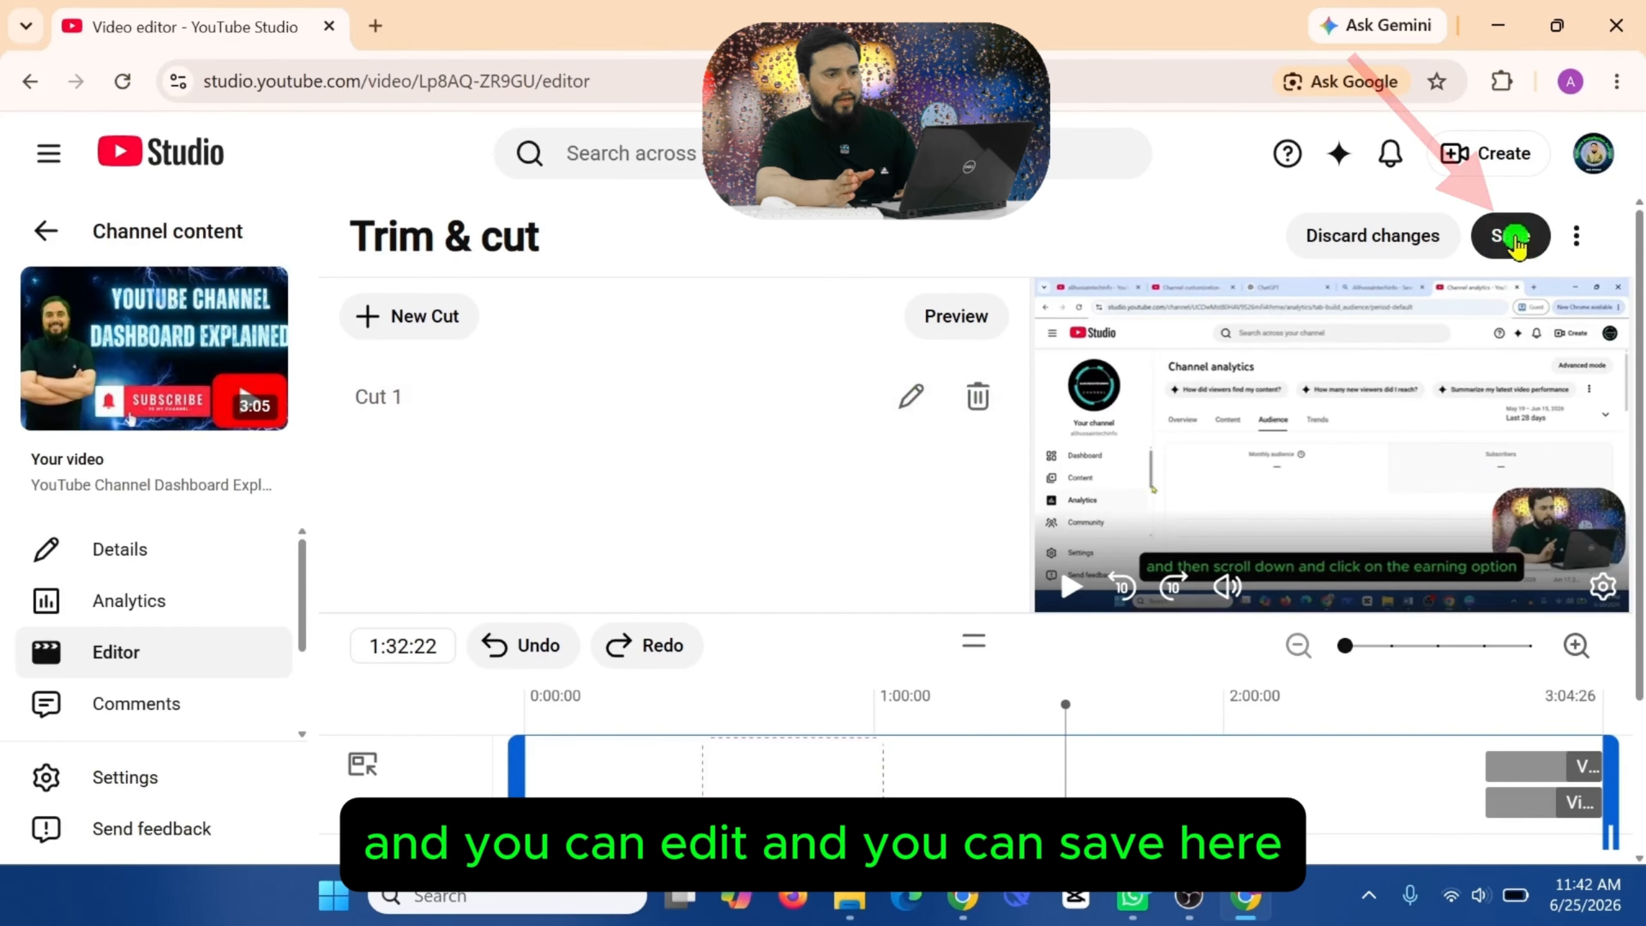
left_click(1339, 246)
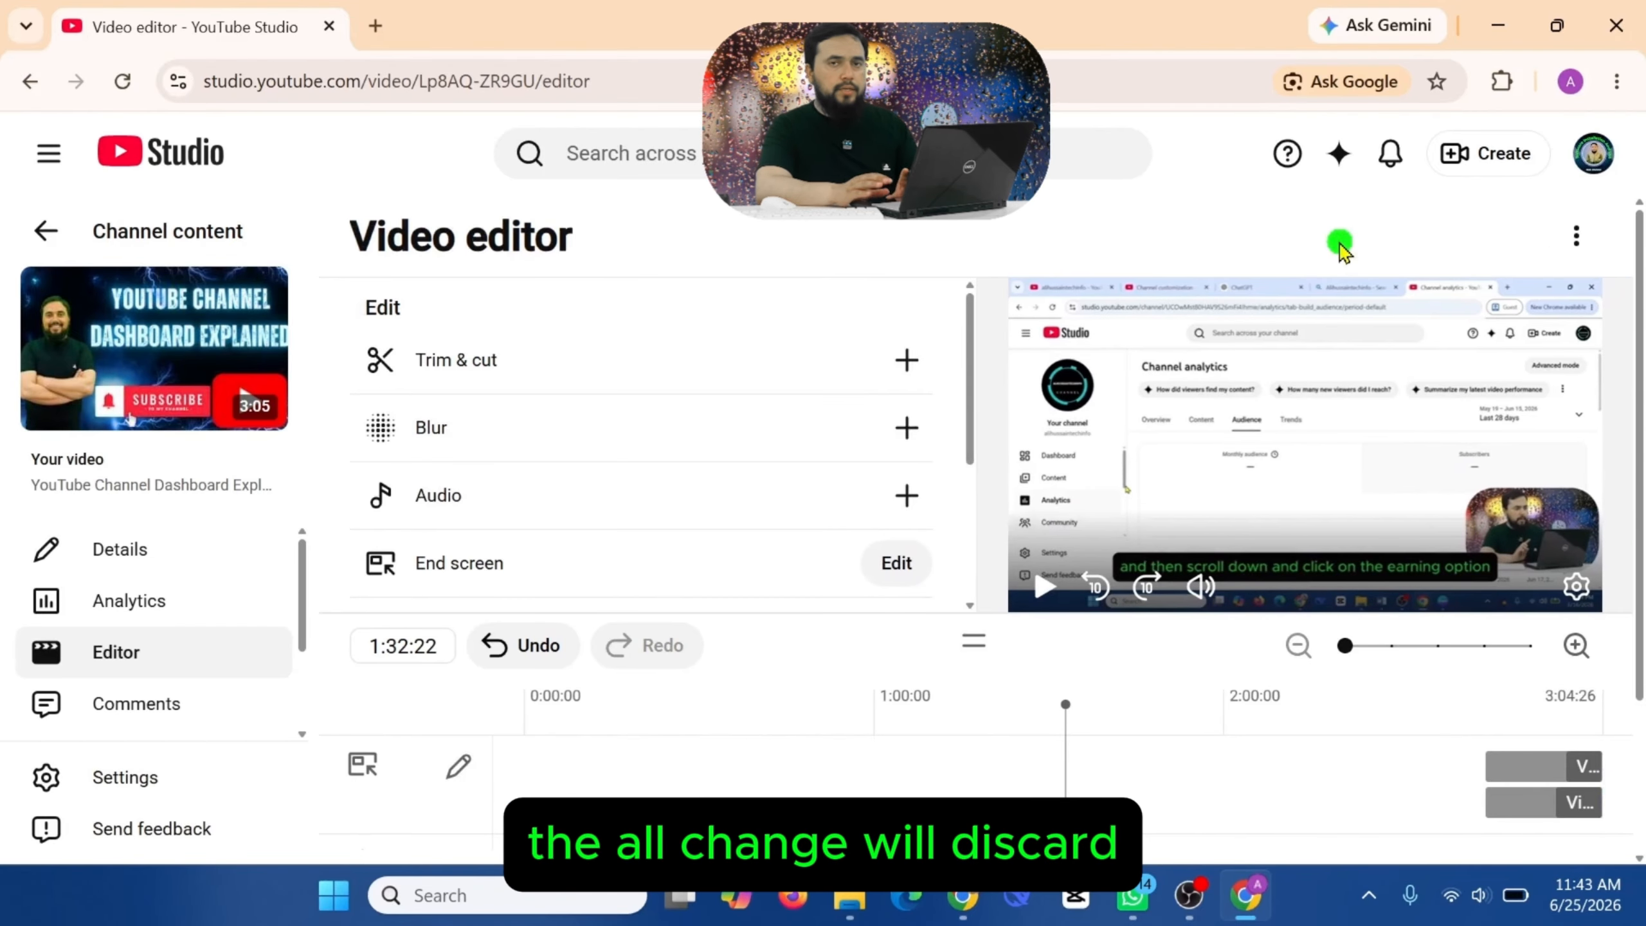
Step: Add a custom blur at 1:32:22 with the Rectangle shape and the Track object behavior
left_click_drag(1639, 469, 1620, 573)
left_click_drag(1623, 507, 1620, 499)
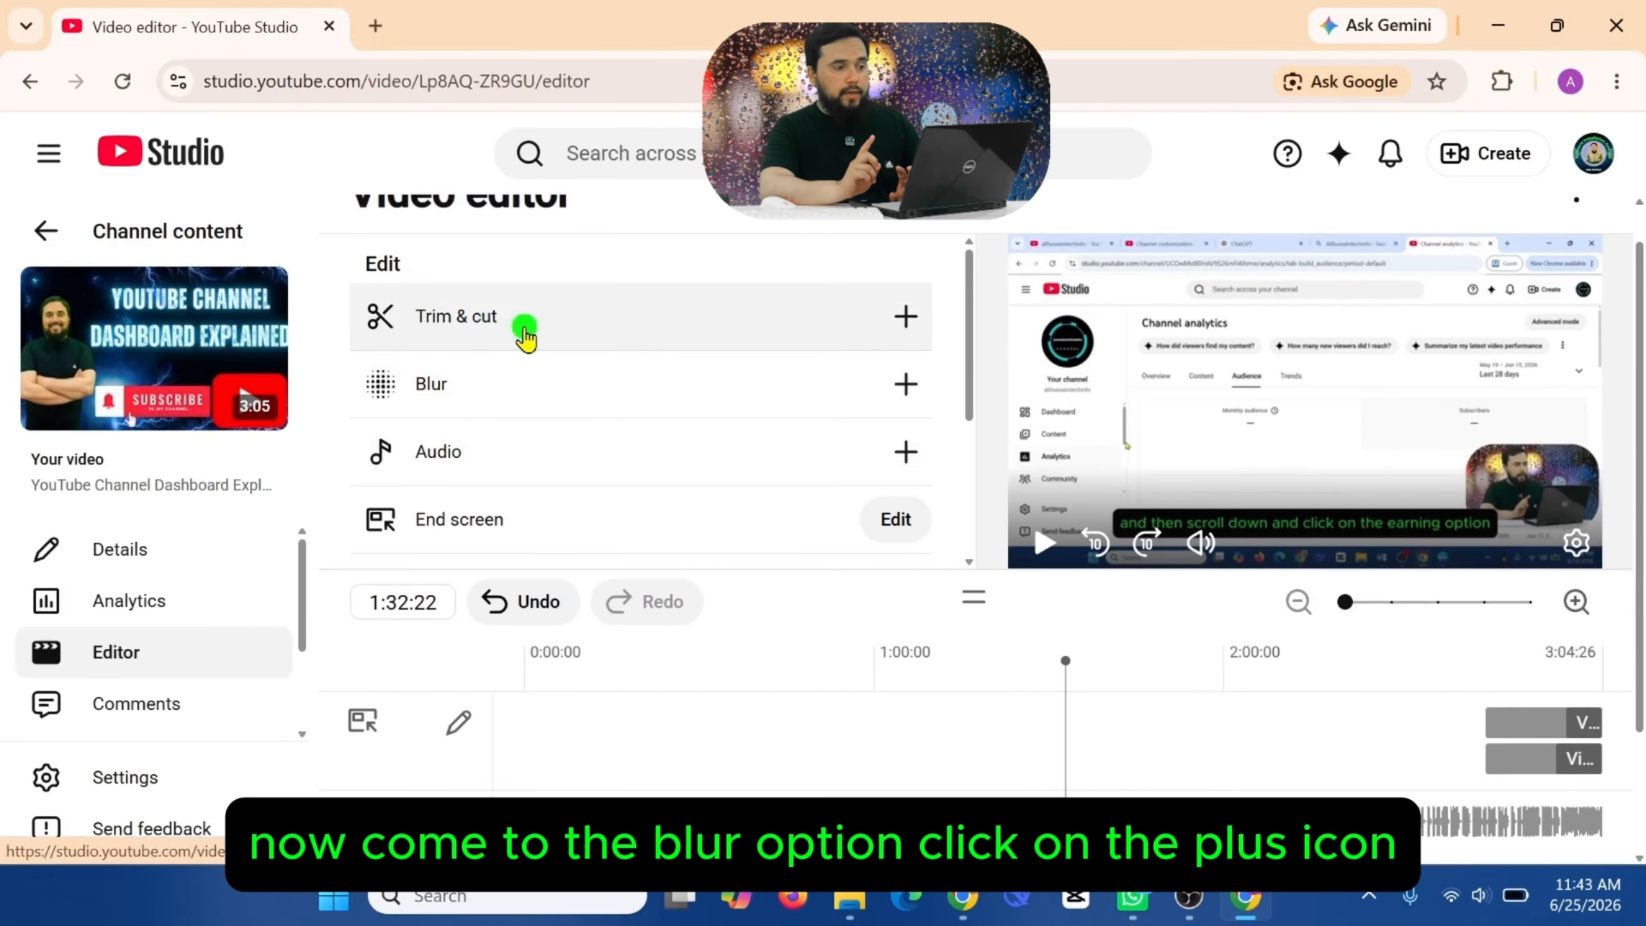
left_click(907, 388)
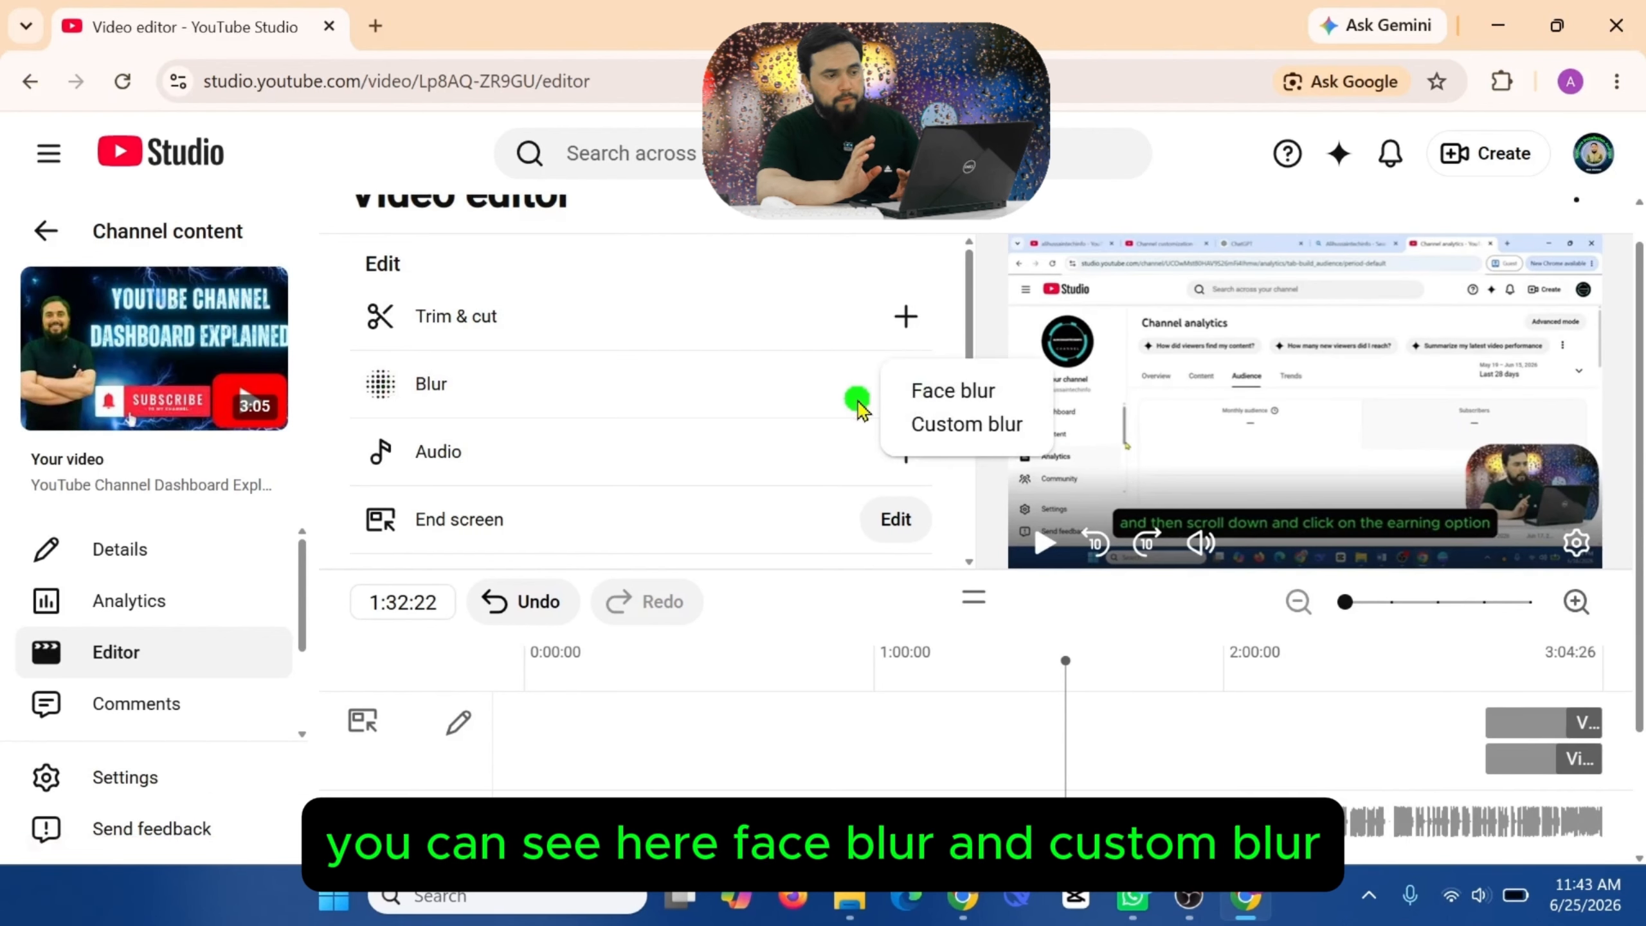
left_click(978, 428)
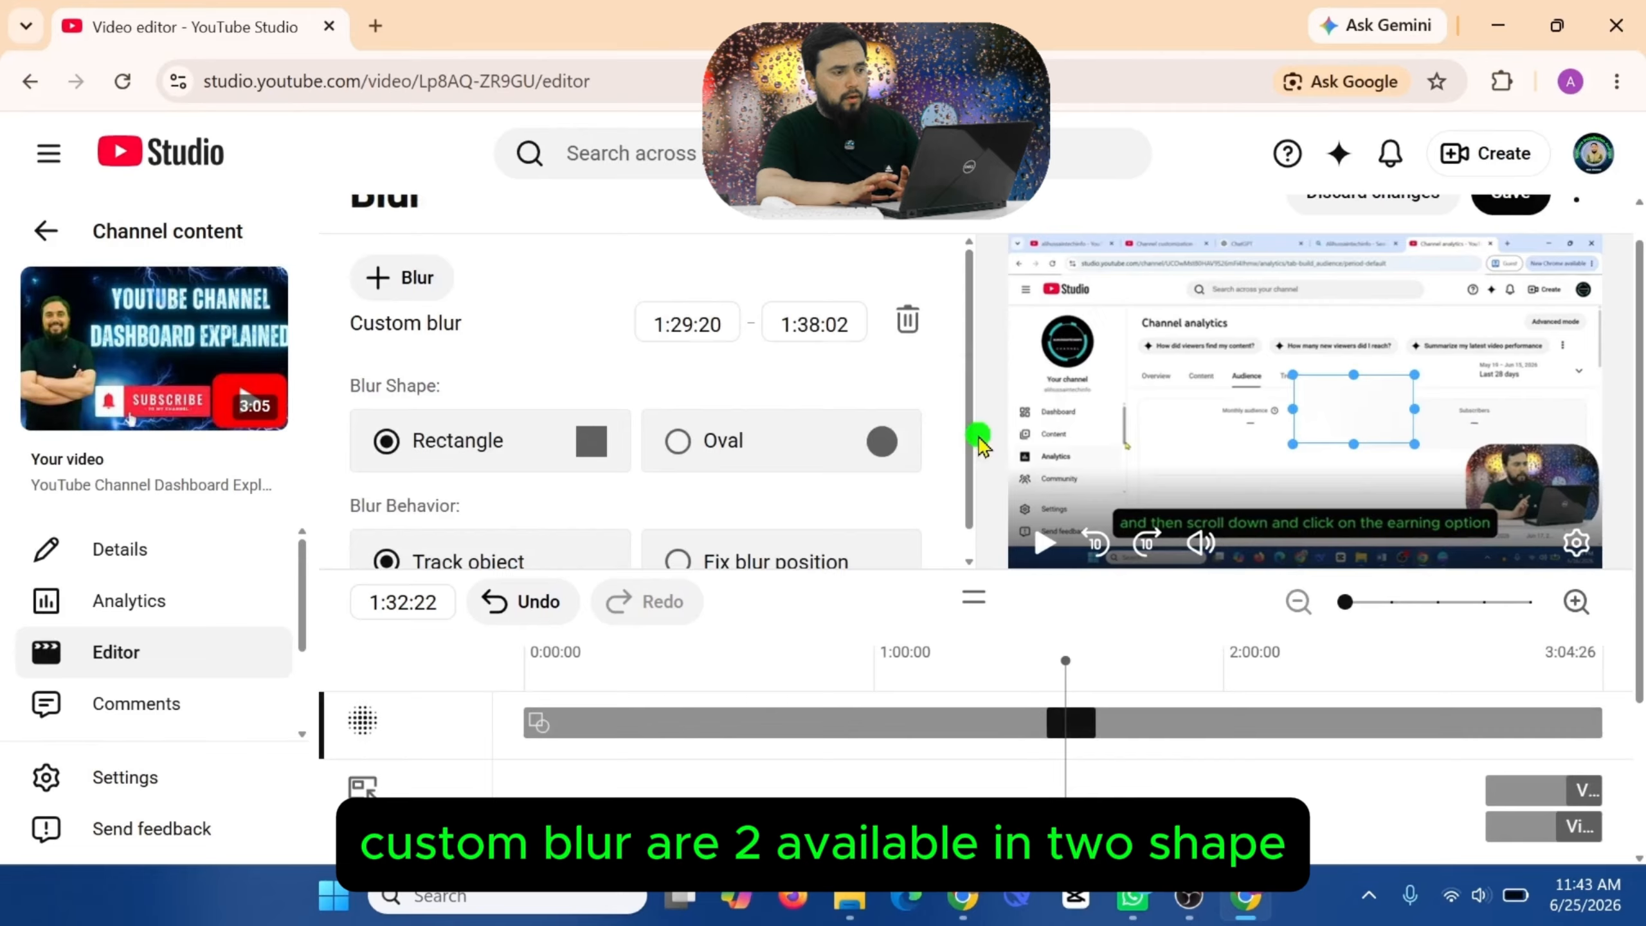
left_click_drag(972, 436, 970, 463)
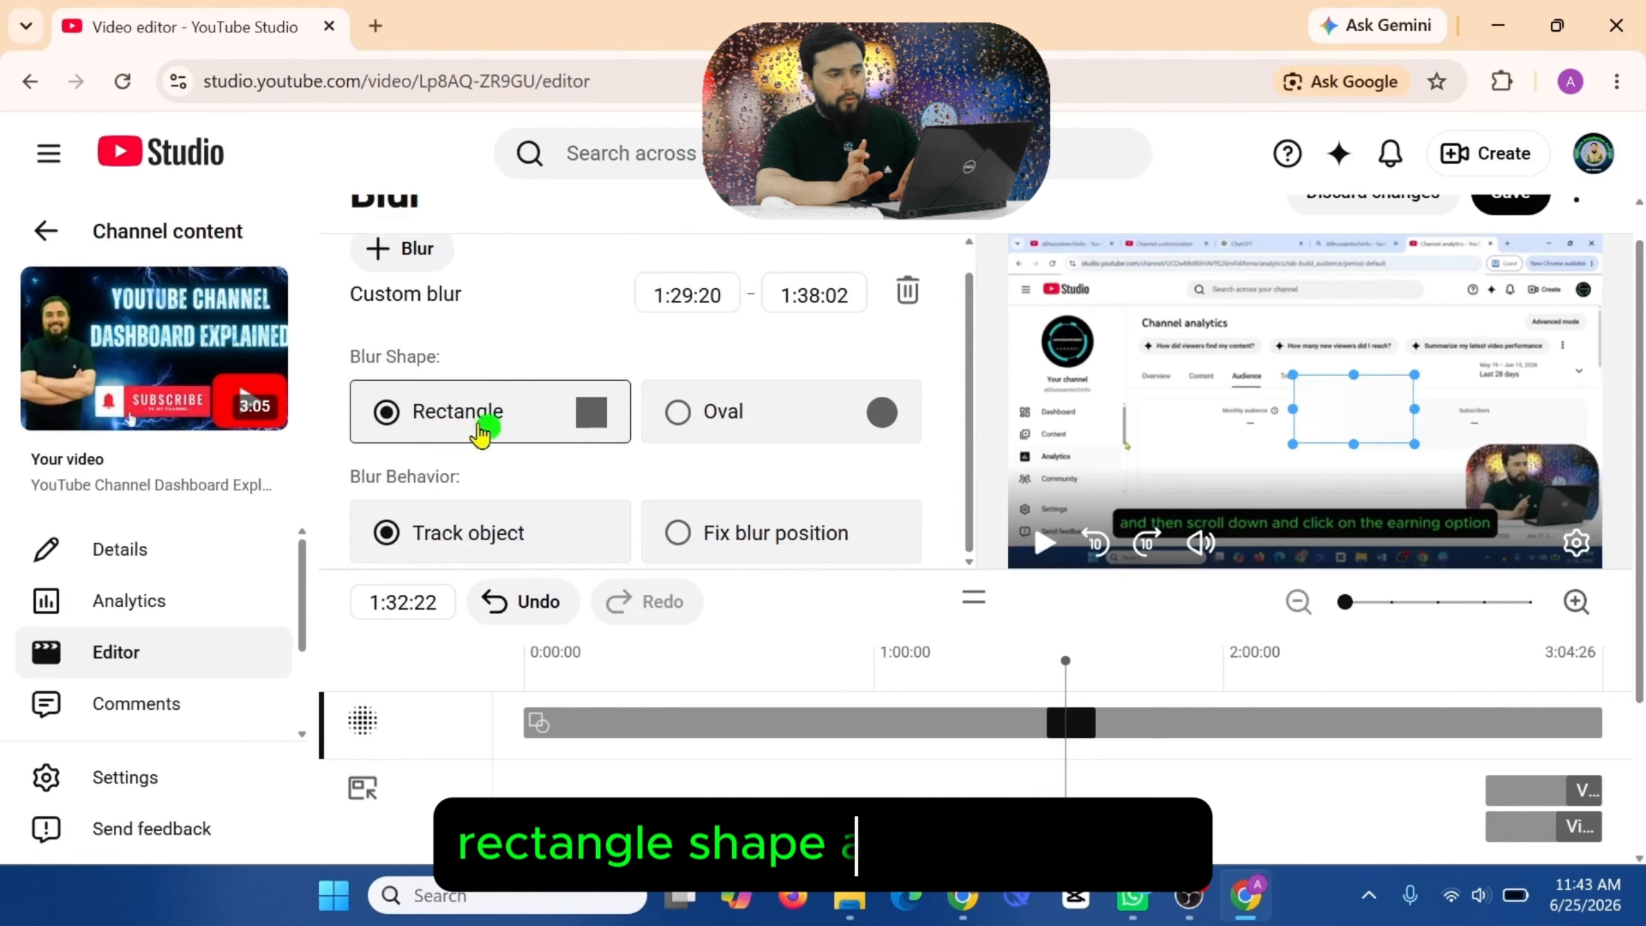
left_click(674, 420)
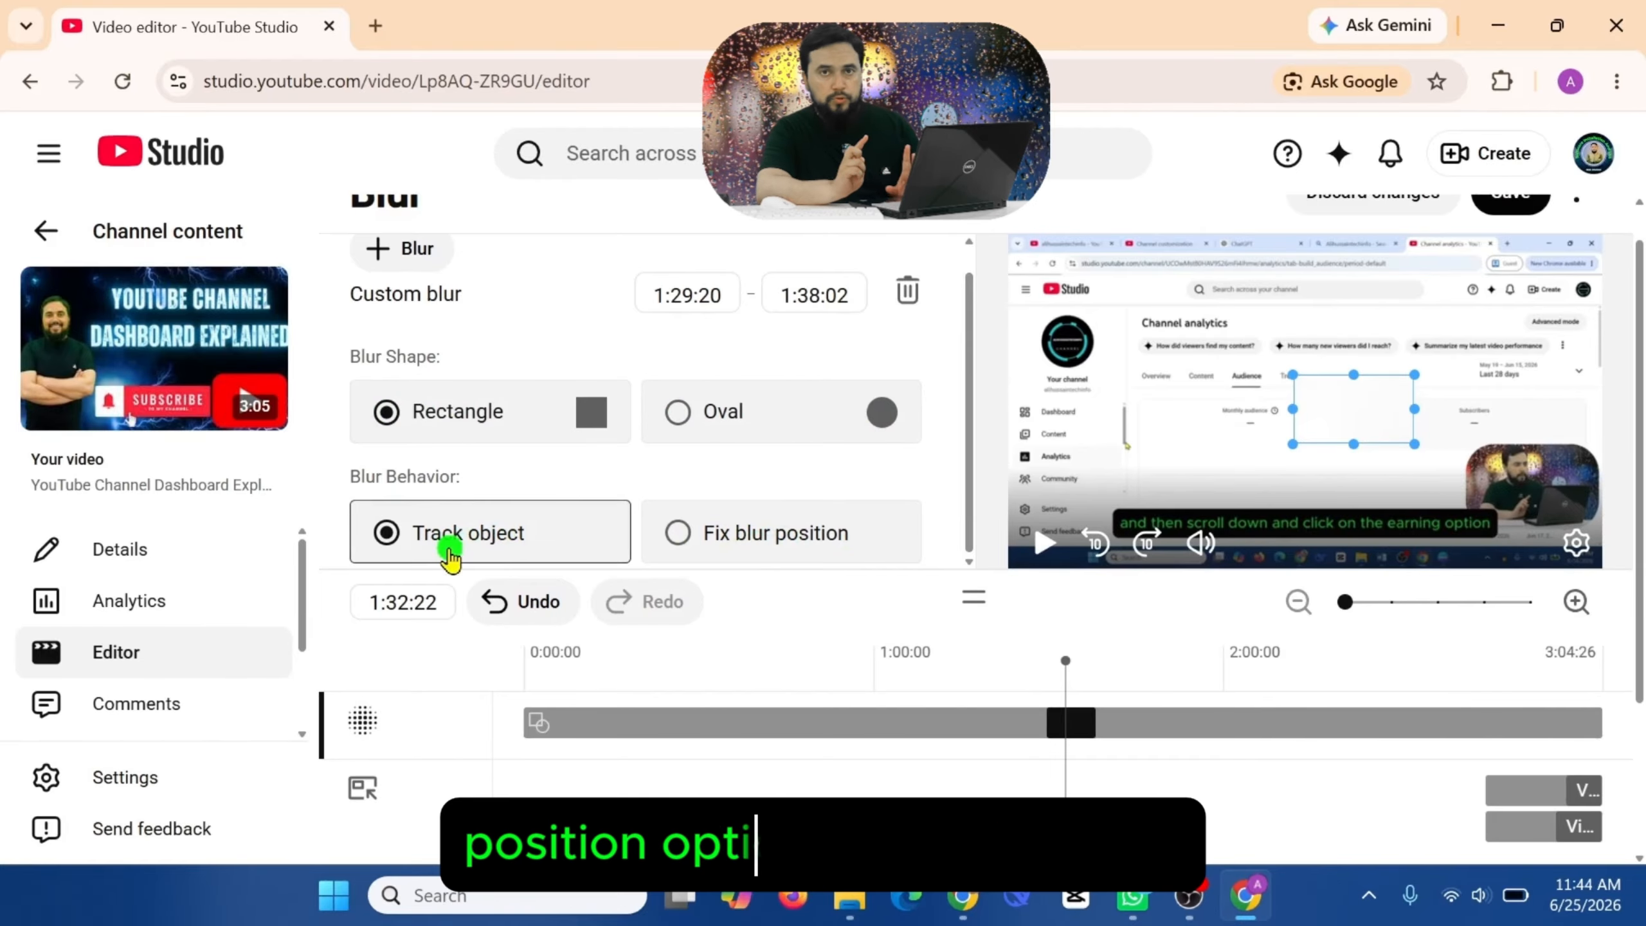
Step: Set the custom blur's time range from 1:00:00 to 1:50:00
scroll(1619, 359, "down", 2)
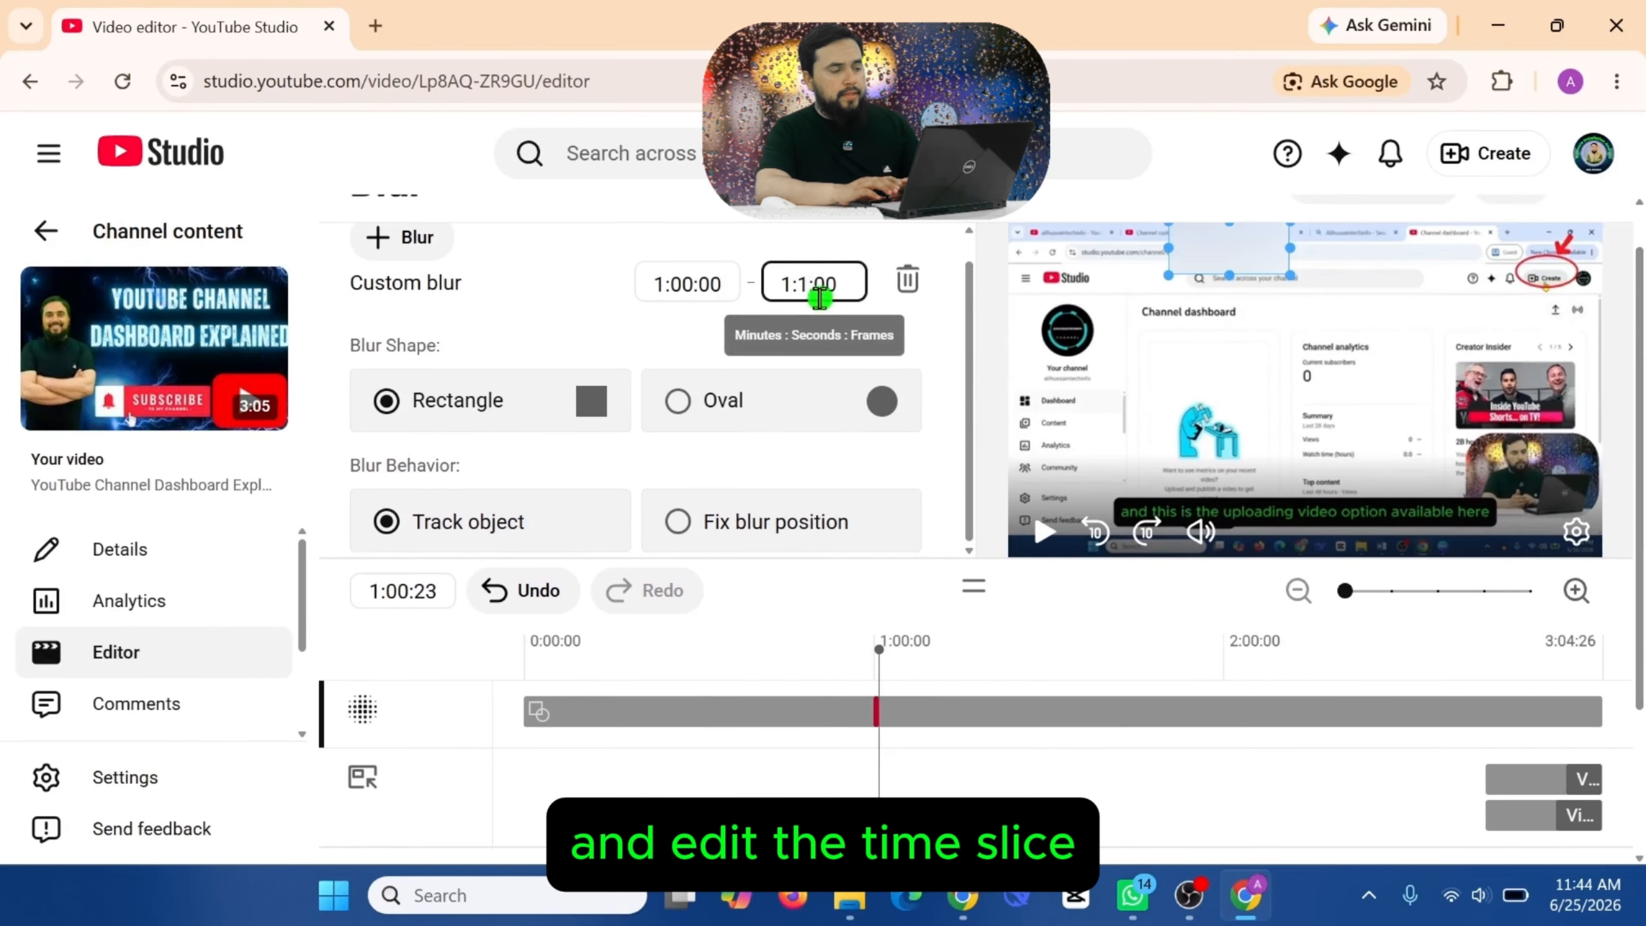
key("BackSpace")
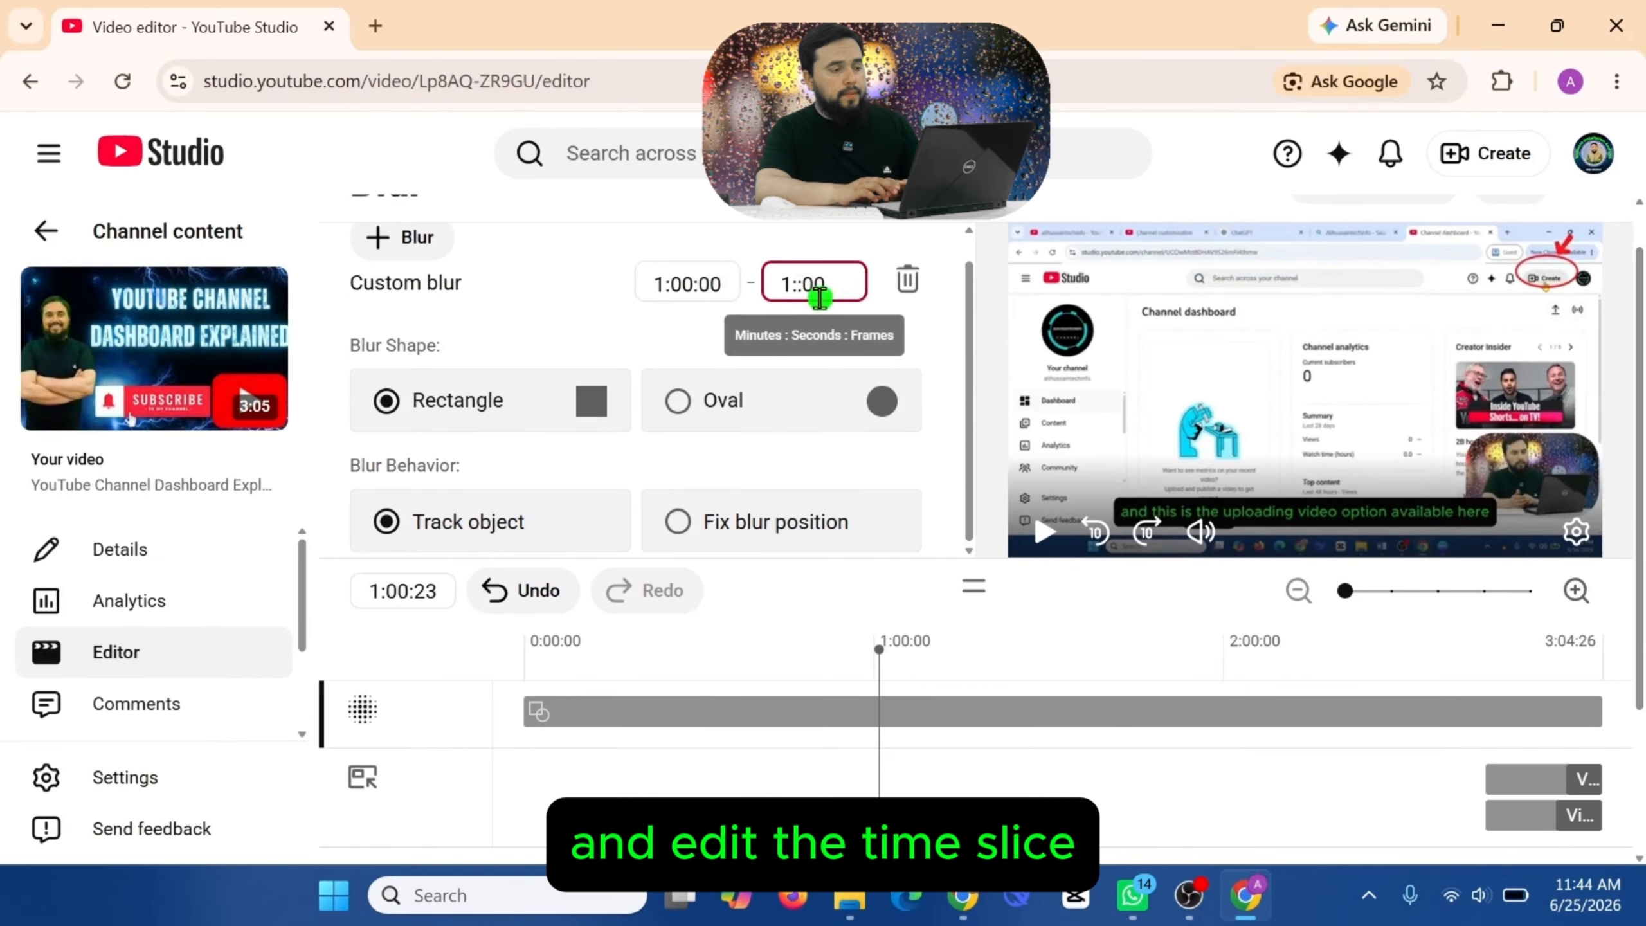
type("50")
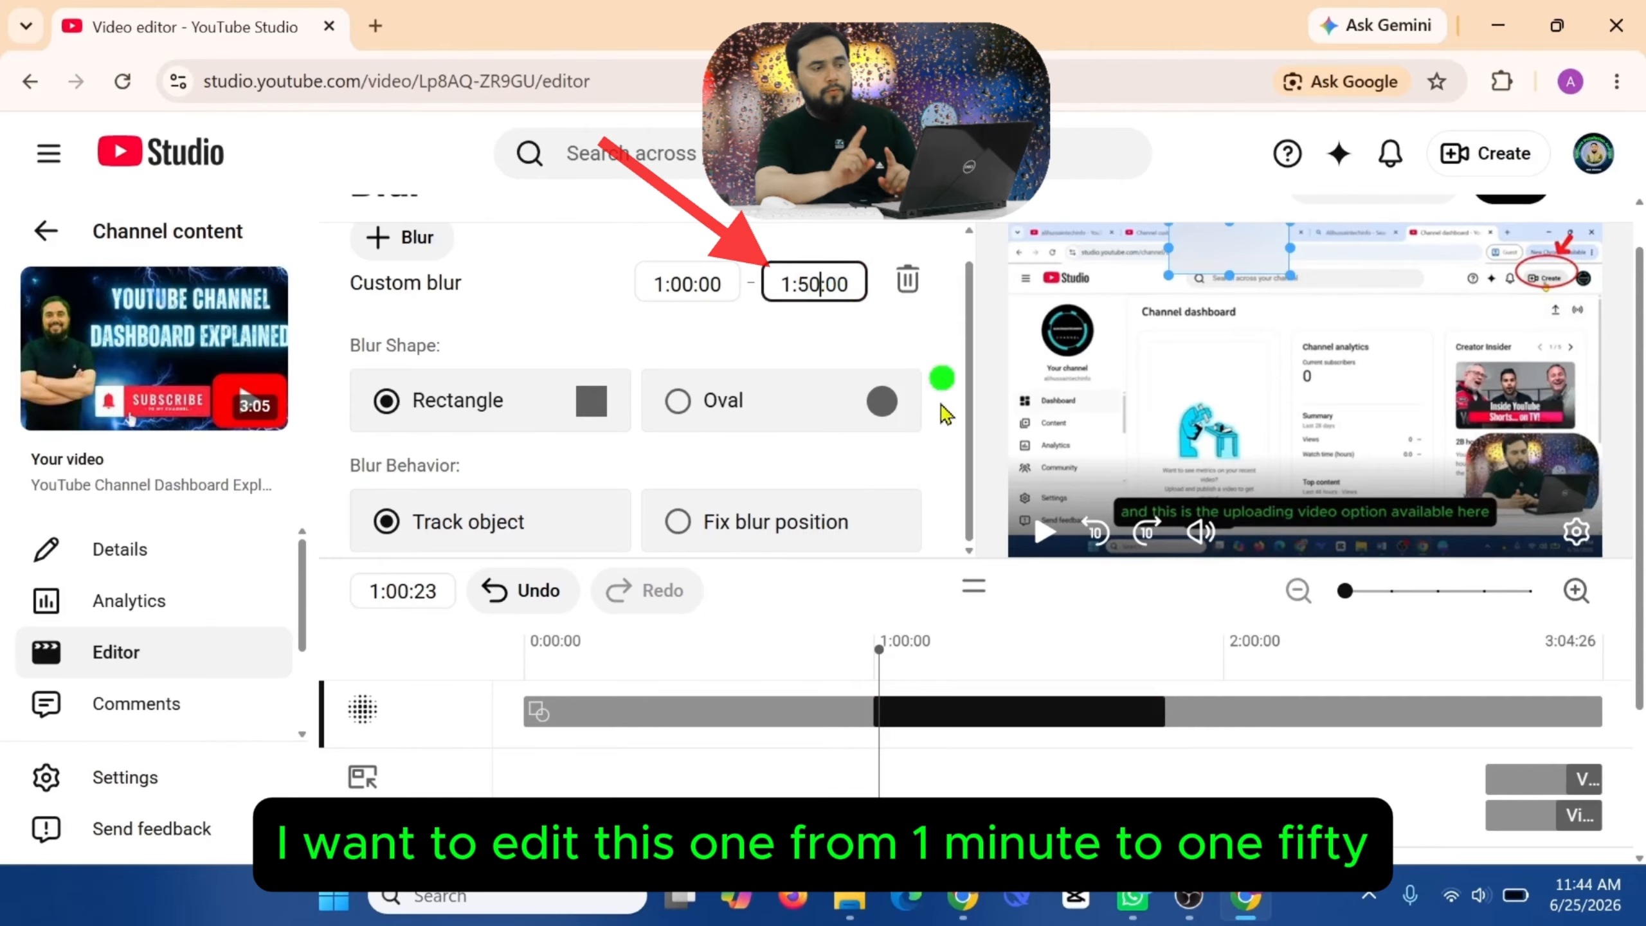
scroll(1640, 587, "down", 1)
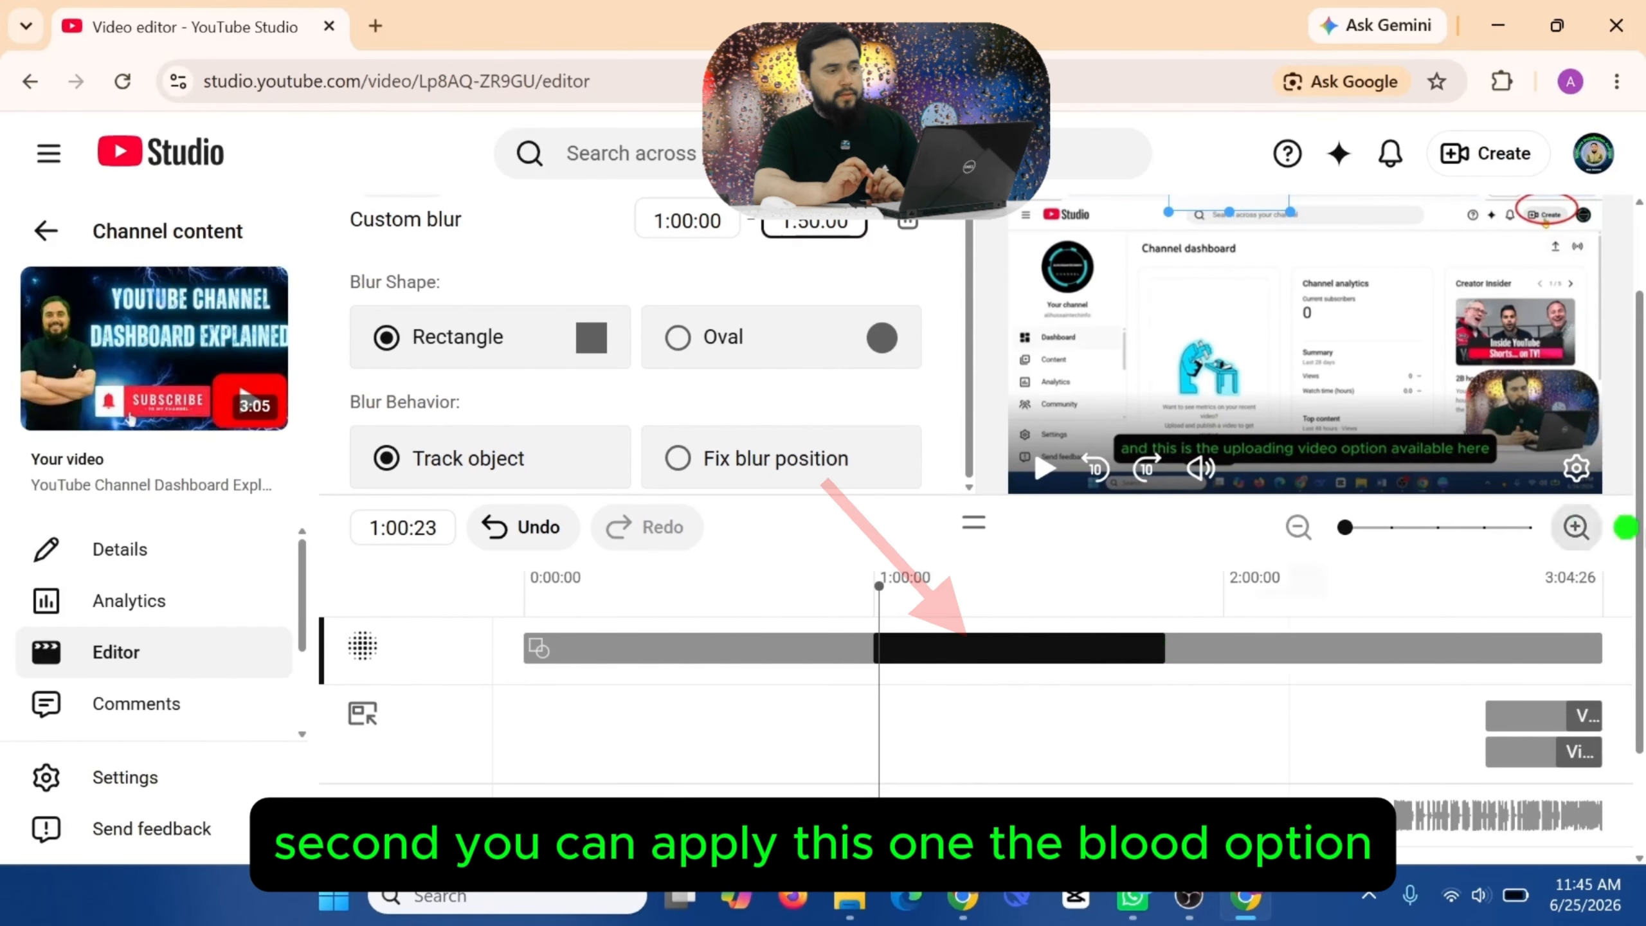
scroll(1630, 507, "up", 1)
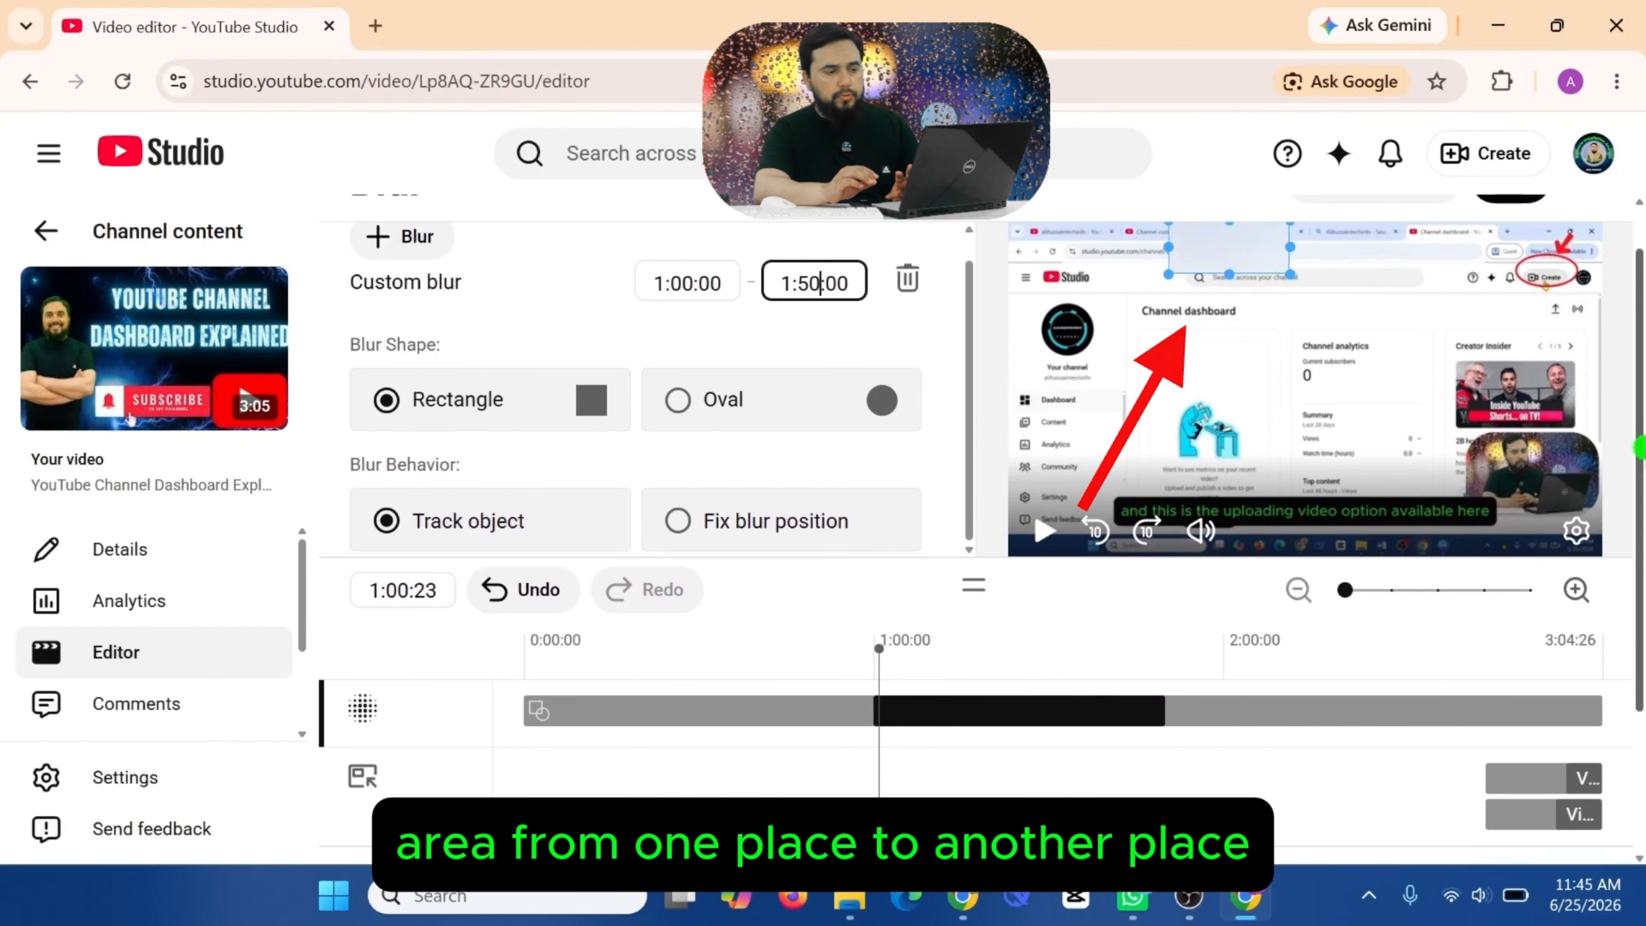
Step: Change the blur shape to Oval and move the blur area onto the Creator Insider thumbnail in the preview
scroll(1394, 344, "up", 1)
left_click_drag(1234, 329, 1281, 396)
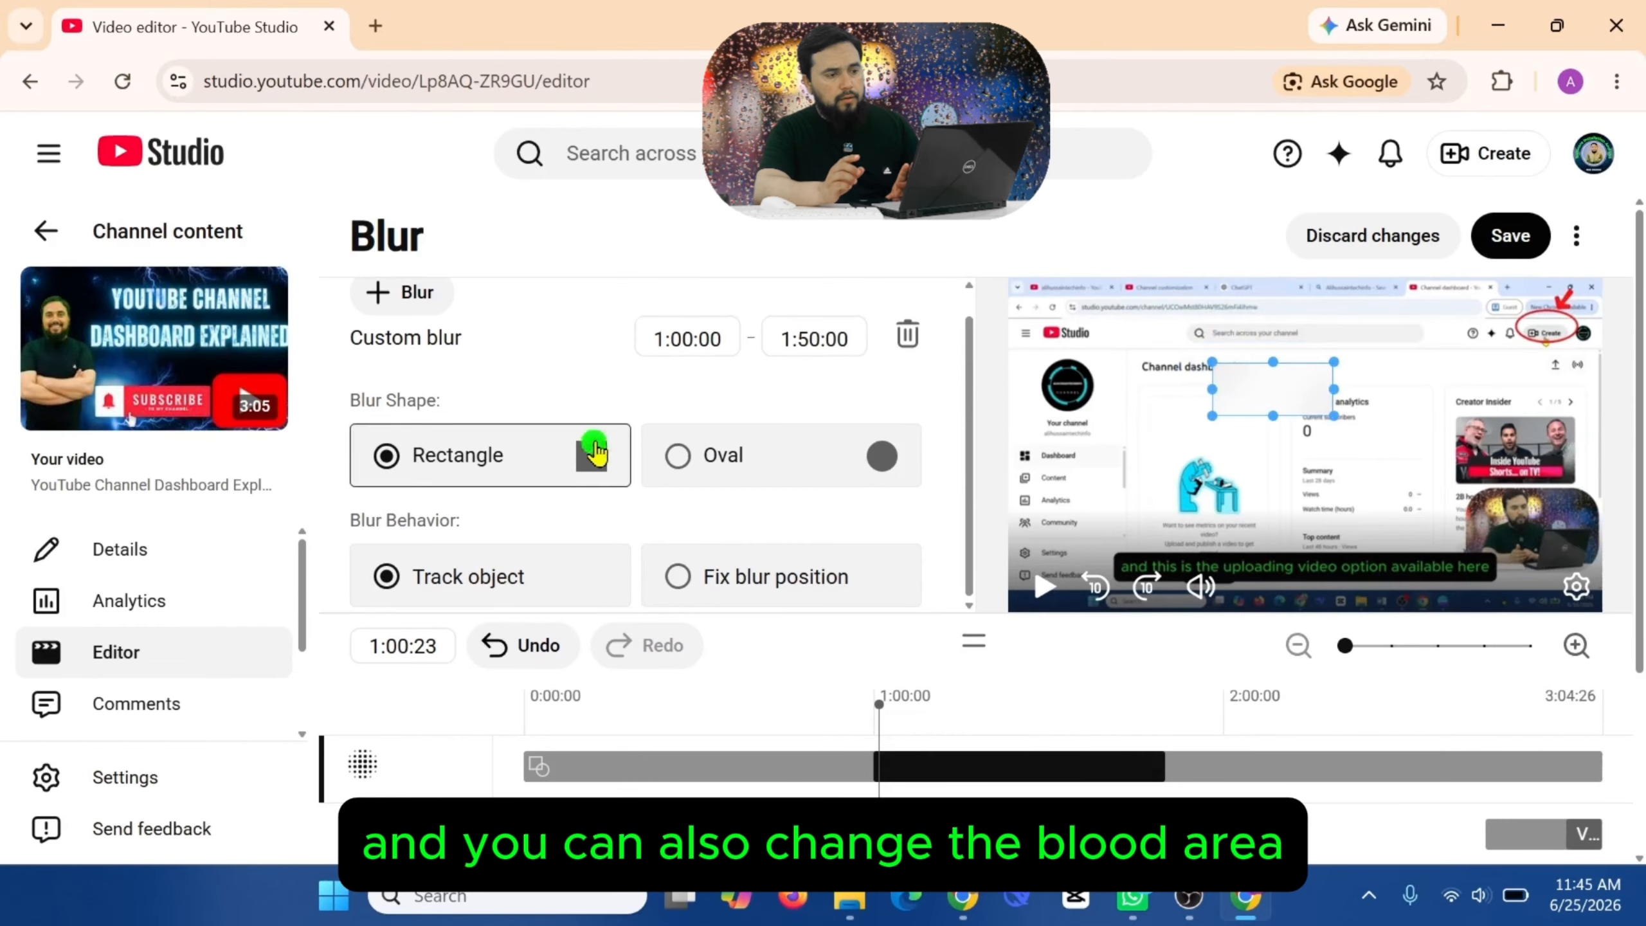
left_click(678, 462)
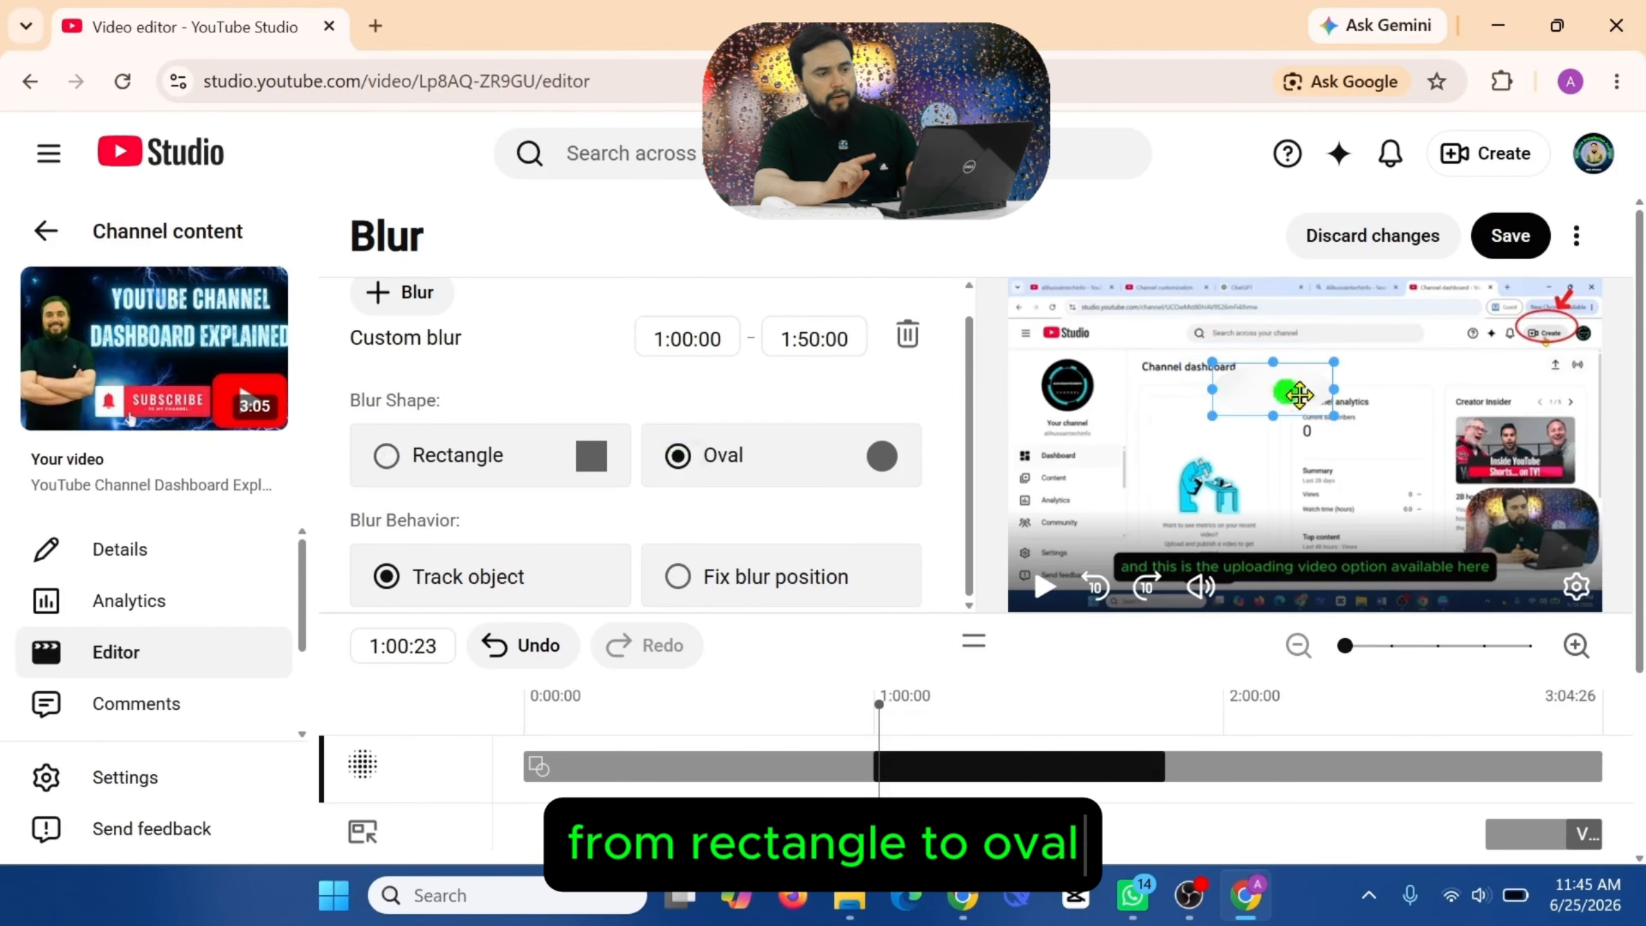
left_click_drag(1281, 396, 1325, 388)
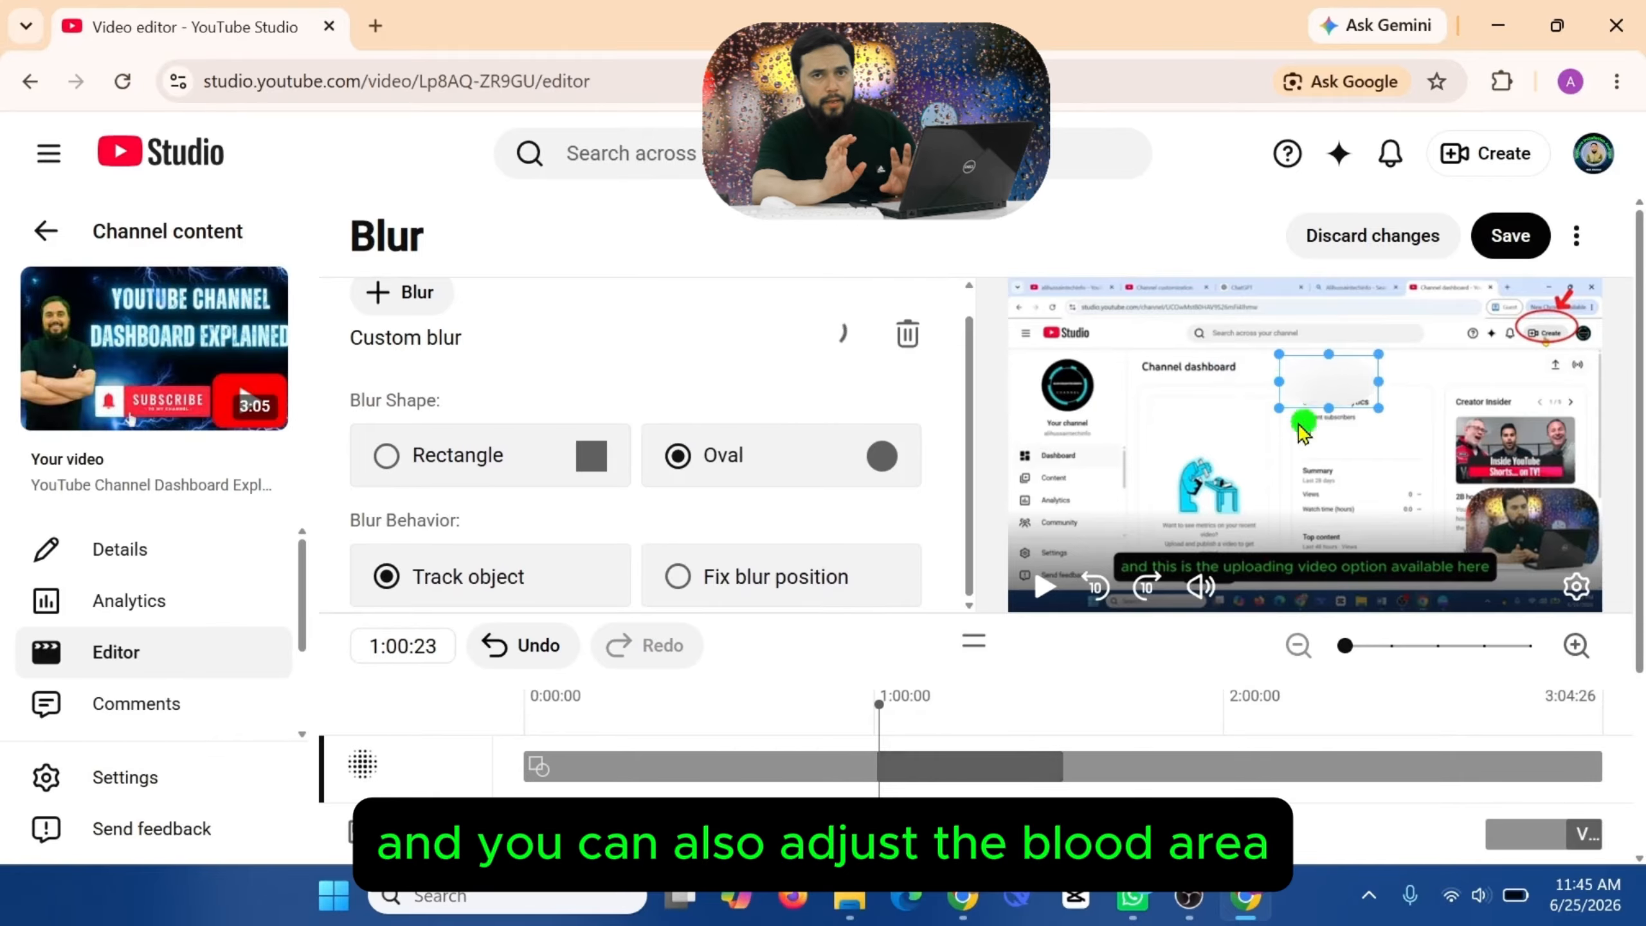
left_click_drag(1330, 396, 1505, 445)
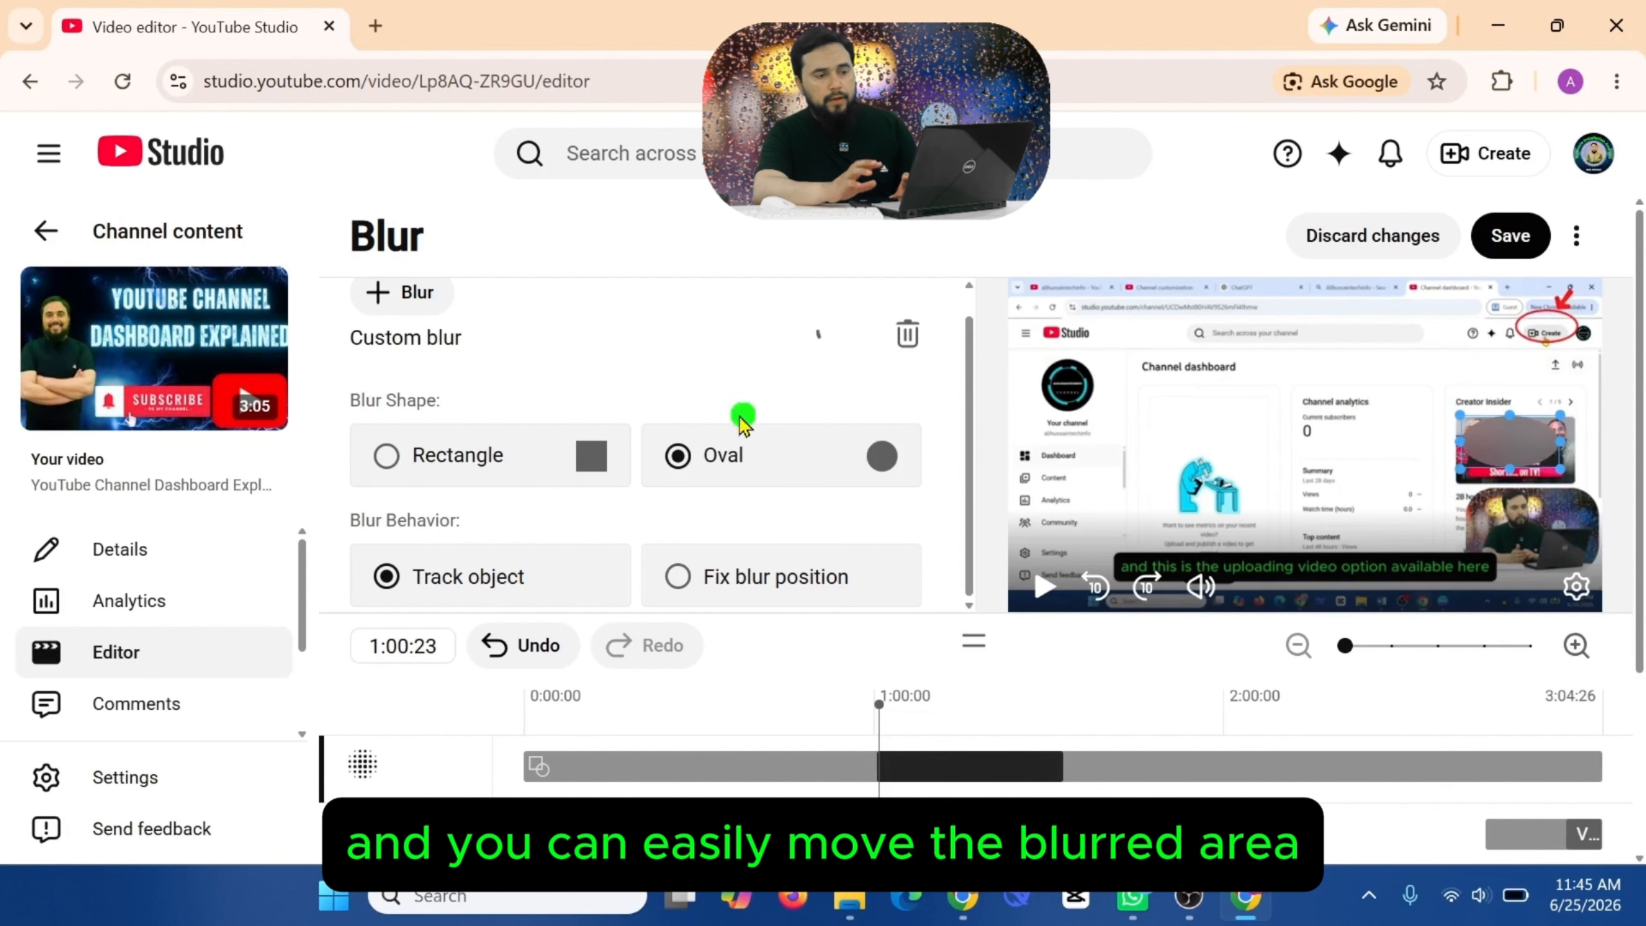
Step: Switch the blur shape back to Rectangle, enlarge it slightly and position it over the whole Creator Insider thumbnail
left_click(388, 456)
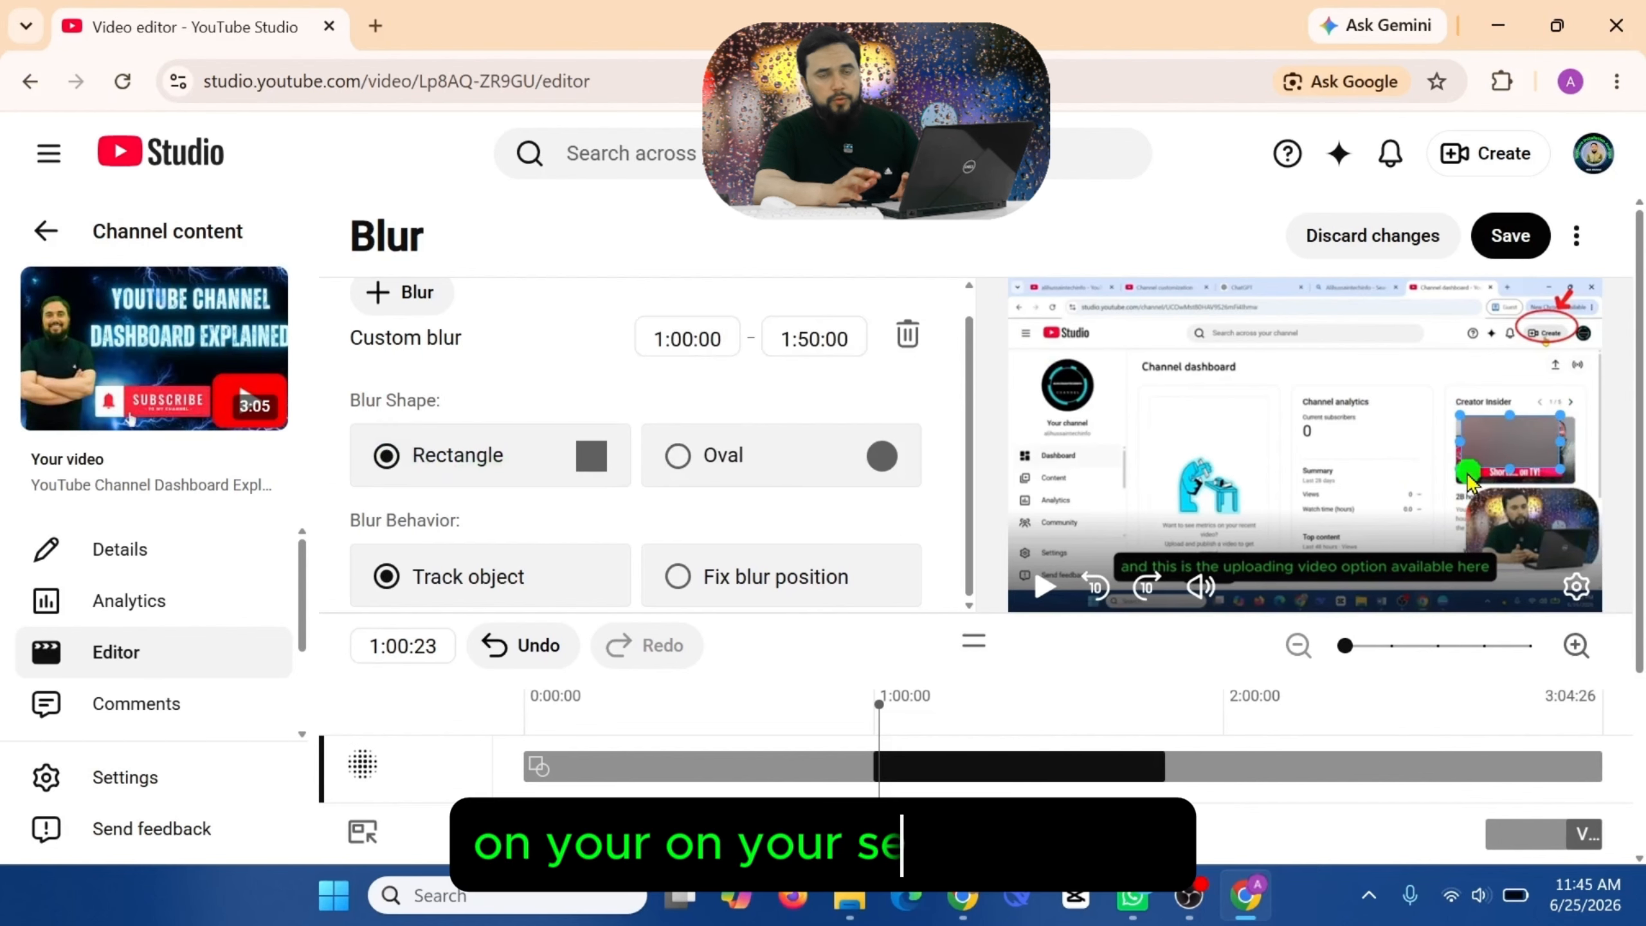
left_click_drag(1457, 487, 1444, 513)
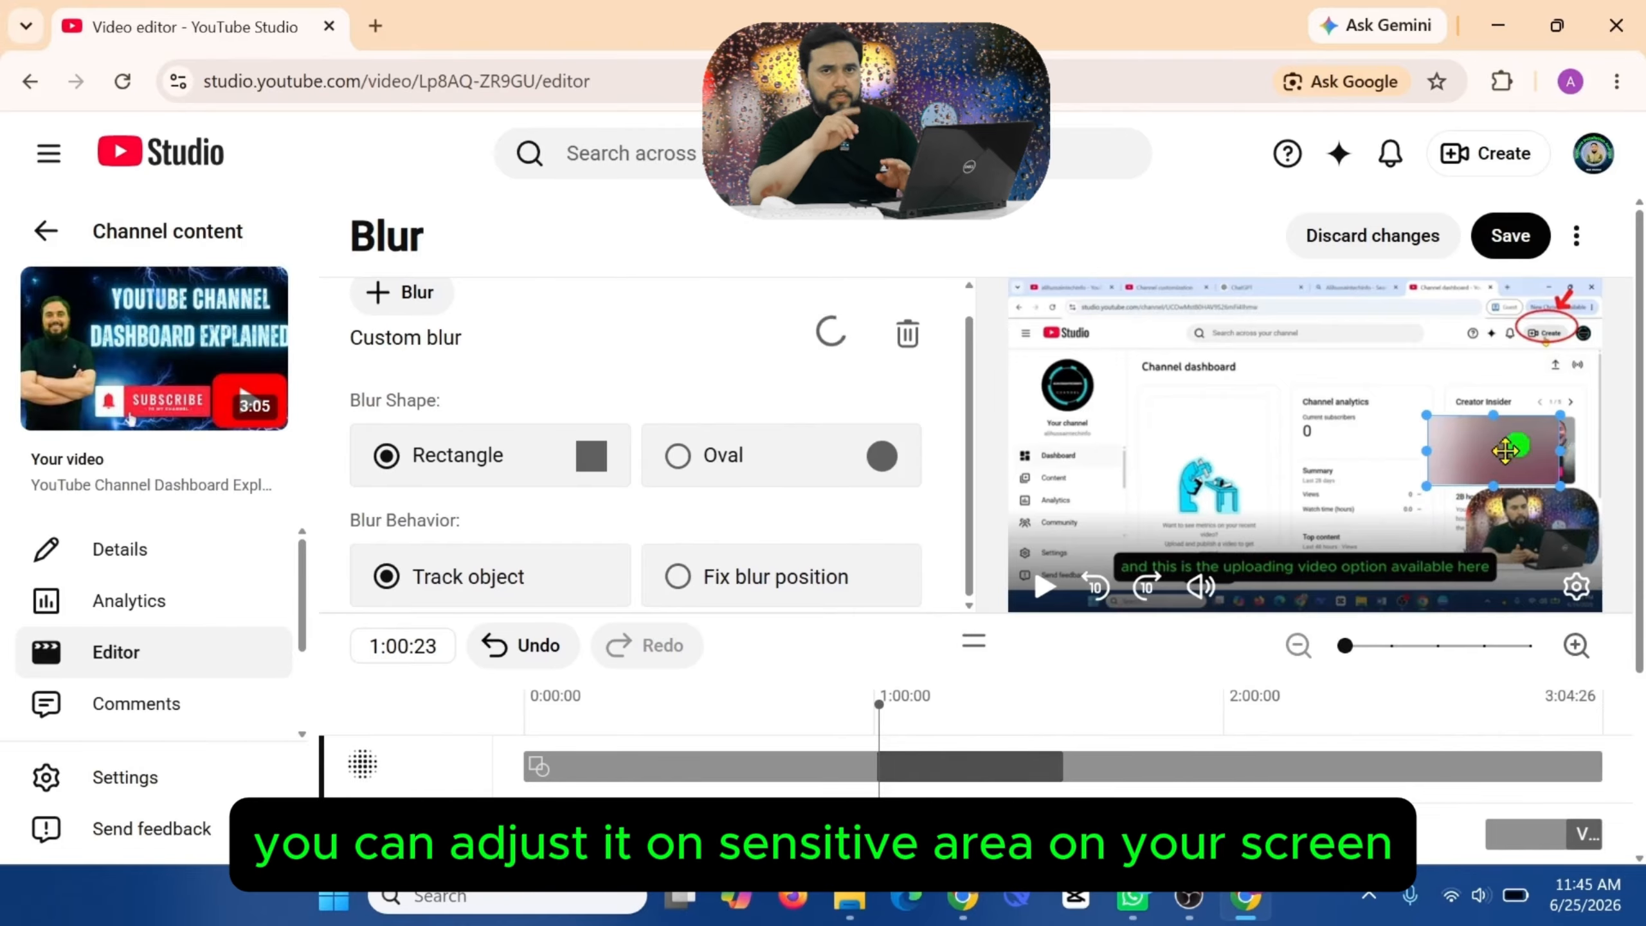
left_click_drag(1496, 461, 1512, 461)
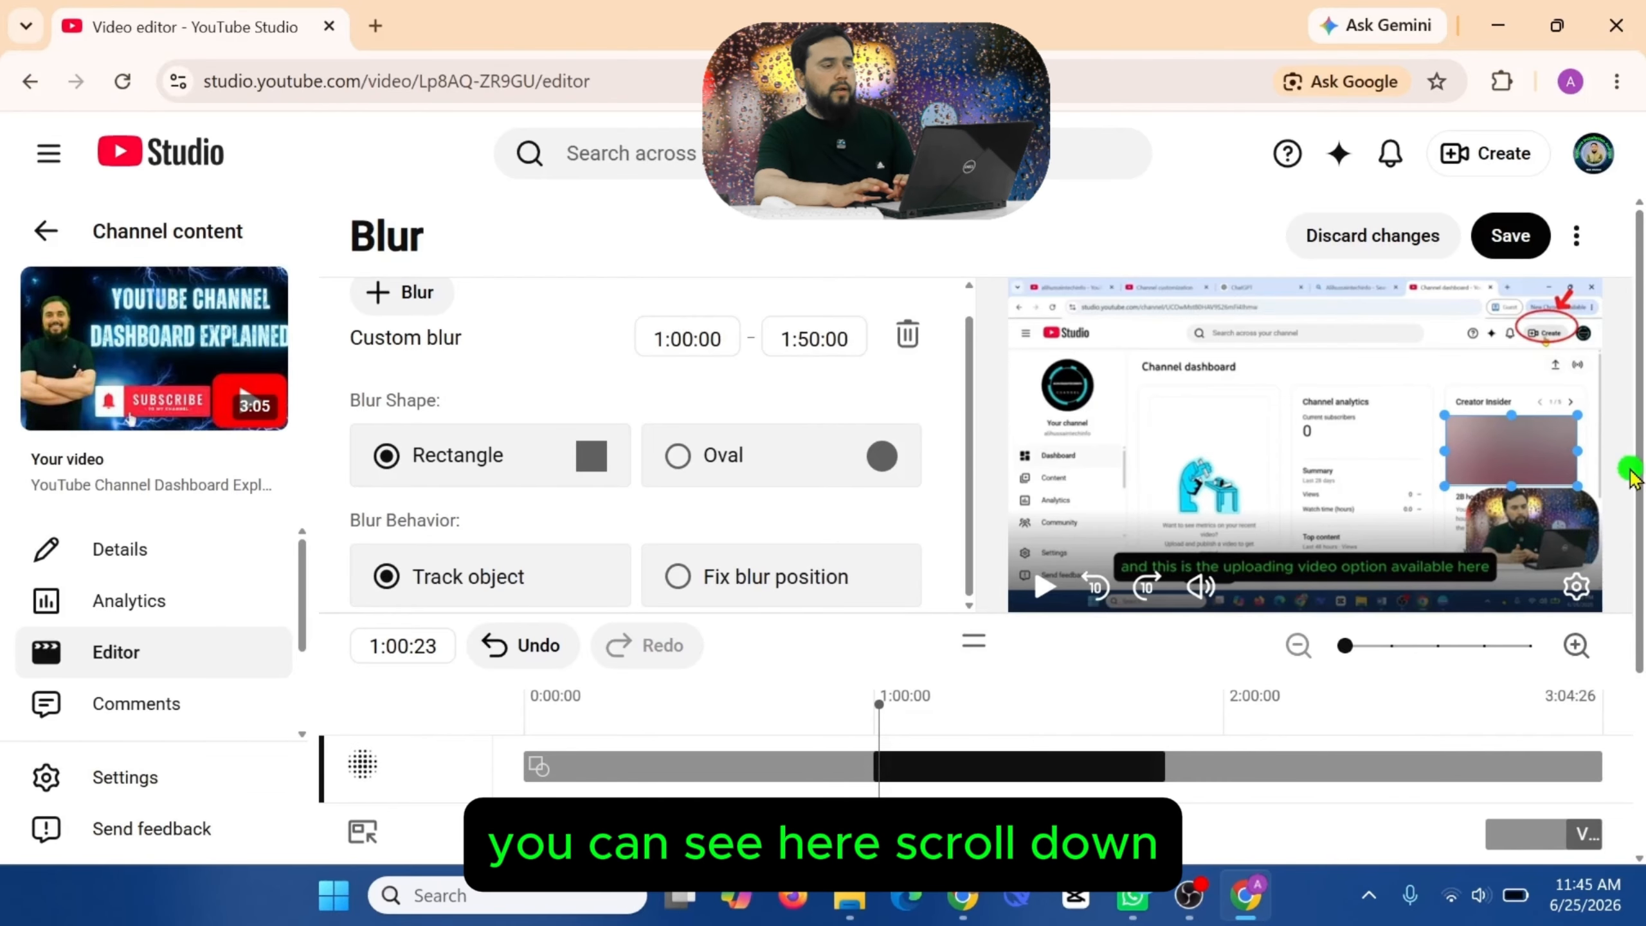
Step: Adjust the blur's end on the timeline to 1:49:23 and discard all blur changes
mouse_move(1639, 480)
left_mouse_down()
mouse_move(1639, 642)
mouse_move(1639, 449)
mouse_move(1640, 472)
left_mouse_up()
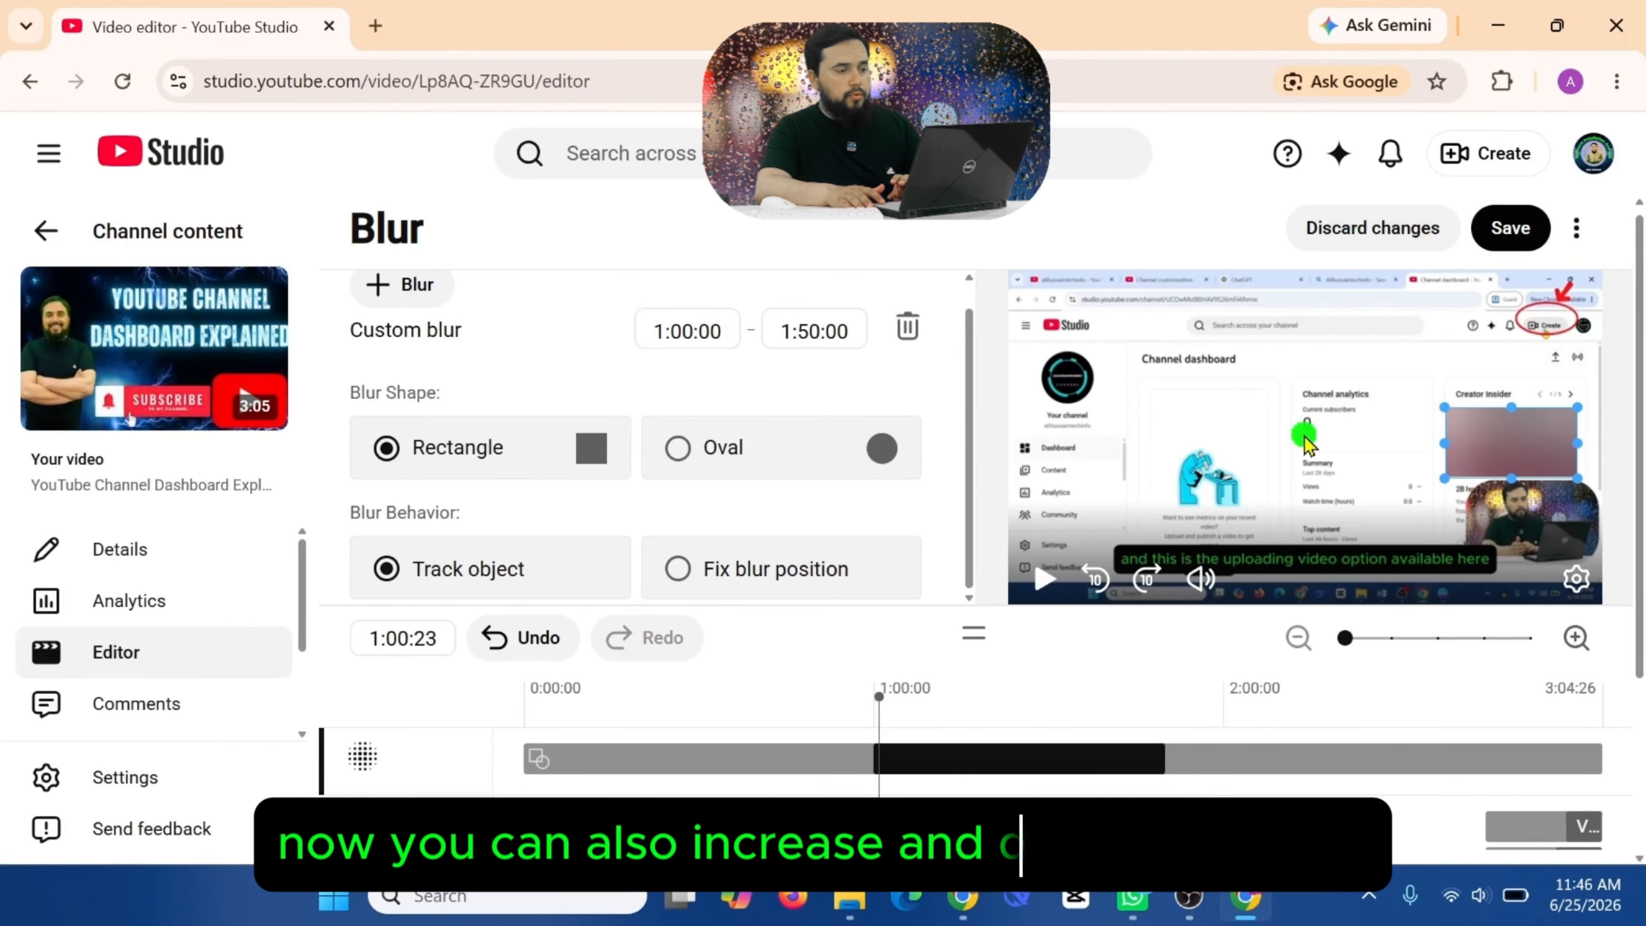
left_click_drag(1631, 507, 1630, 696)
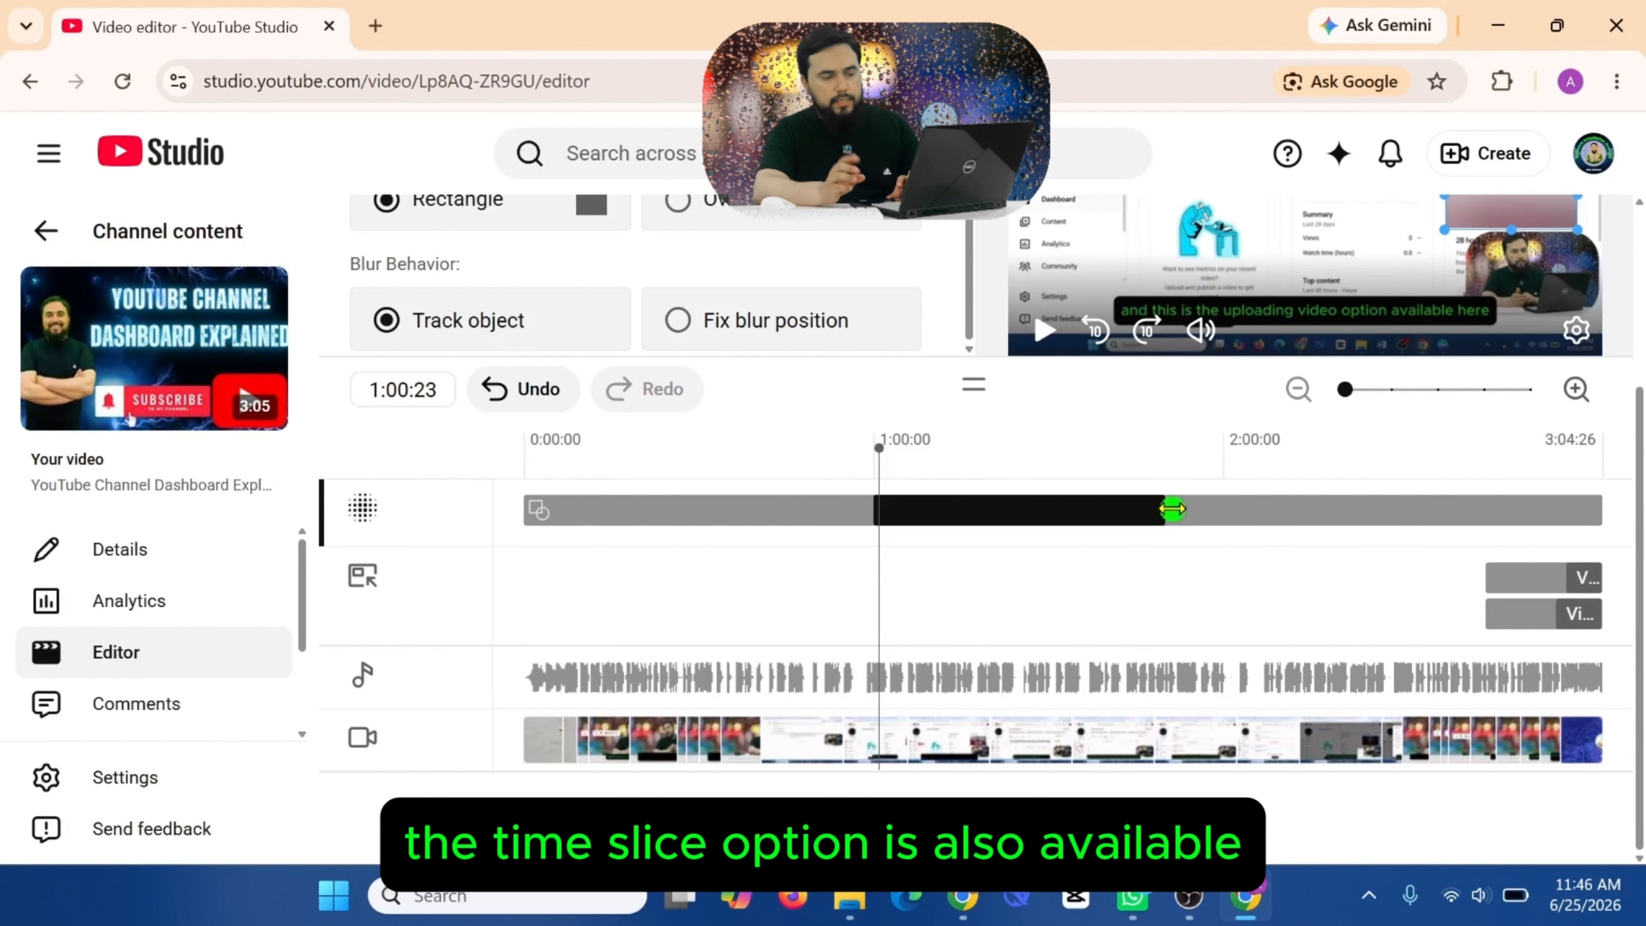
scroll(1275, 524, "up", 3)
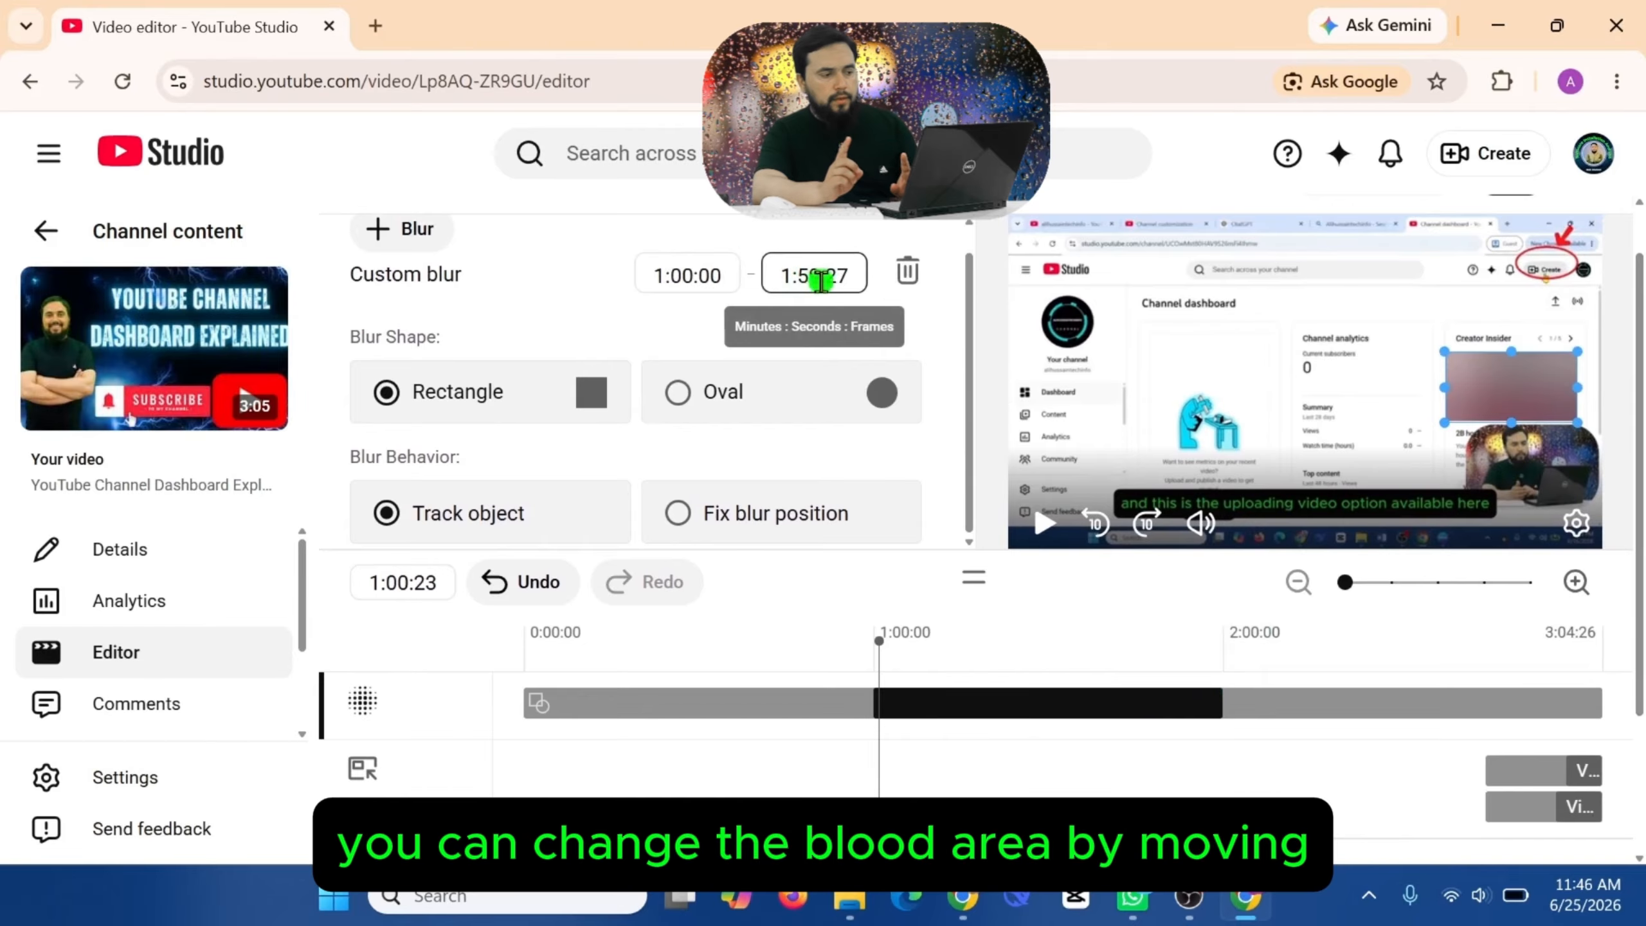
left_click_drag(1222, 710, 1195, 714)
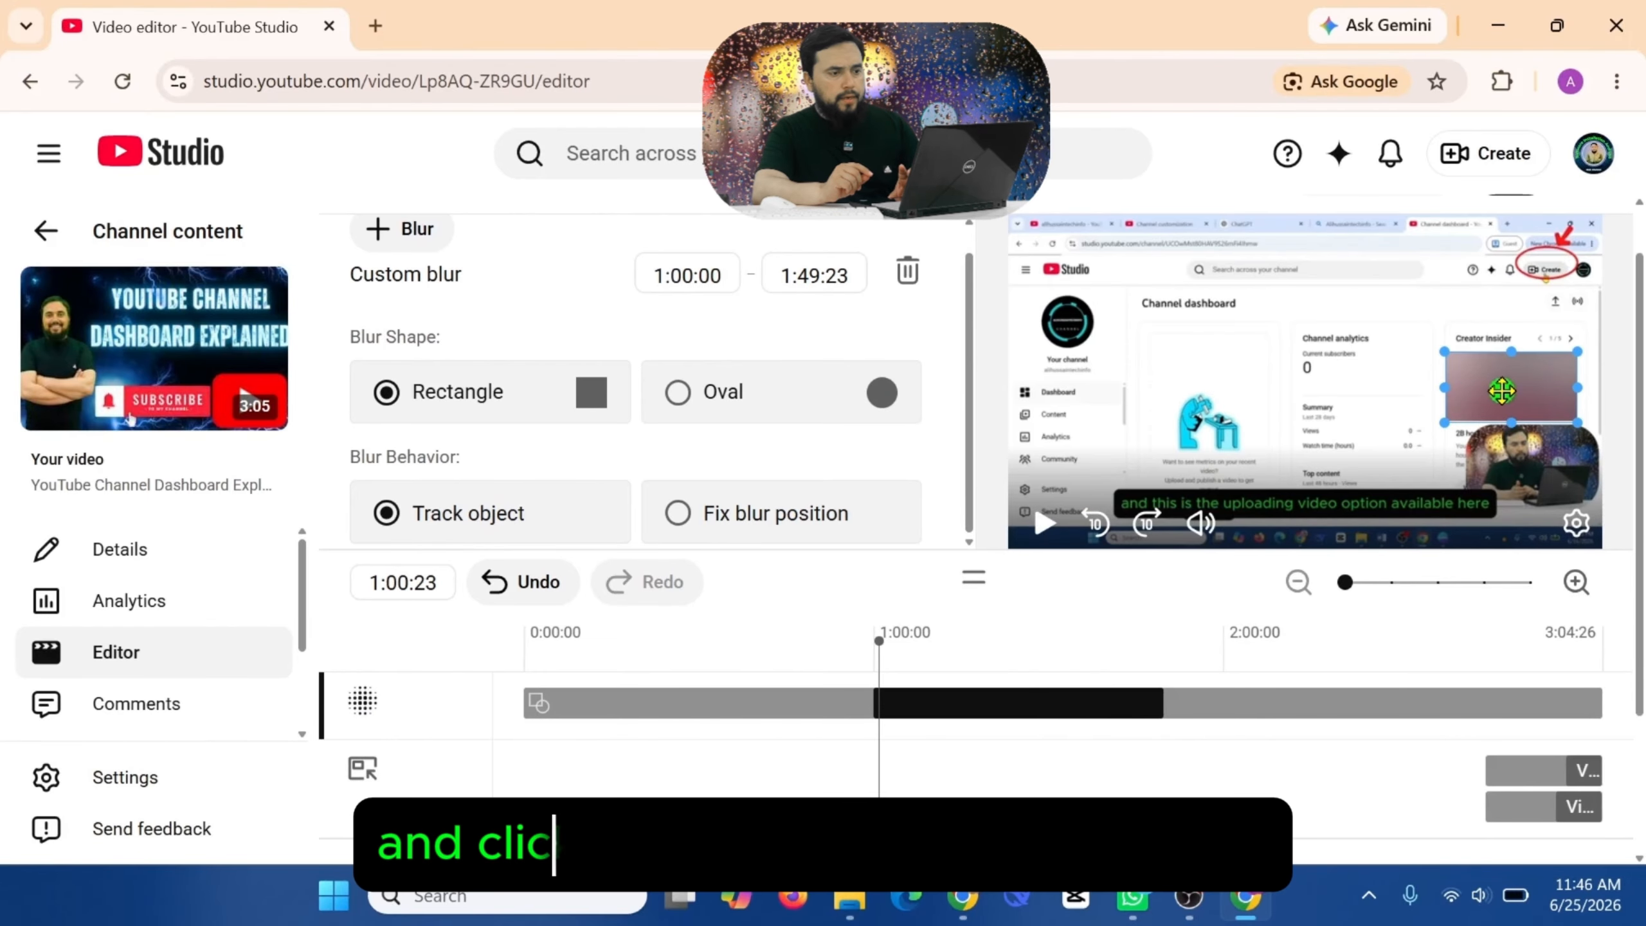
scroll(982, 523, "up", 1)
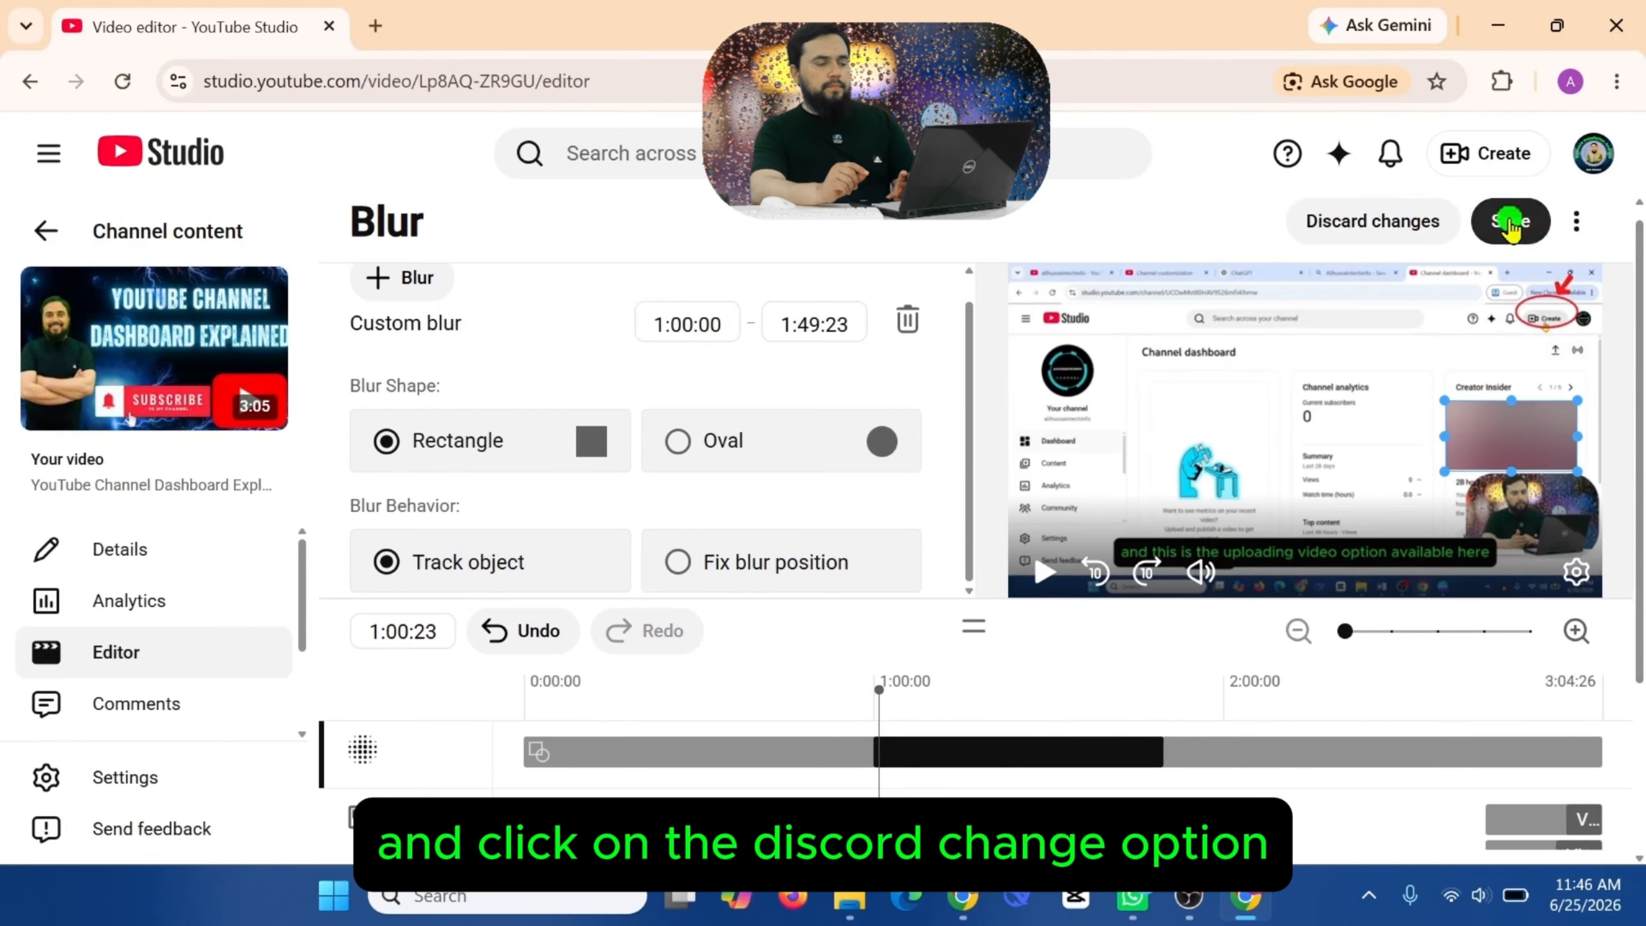
left_click(1369, 232)
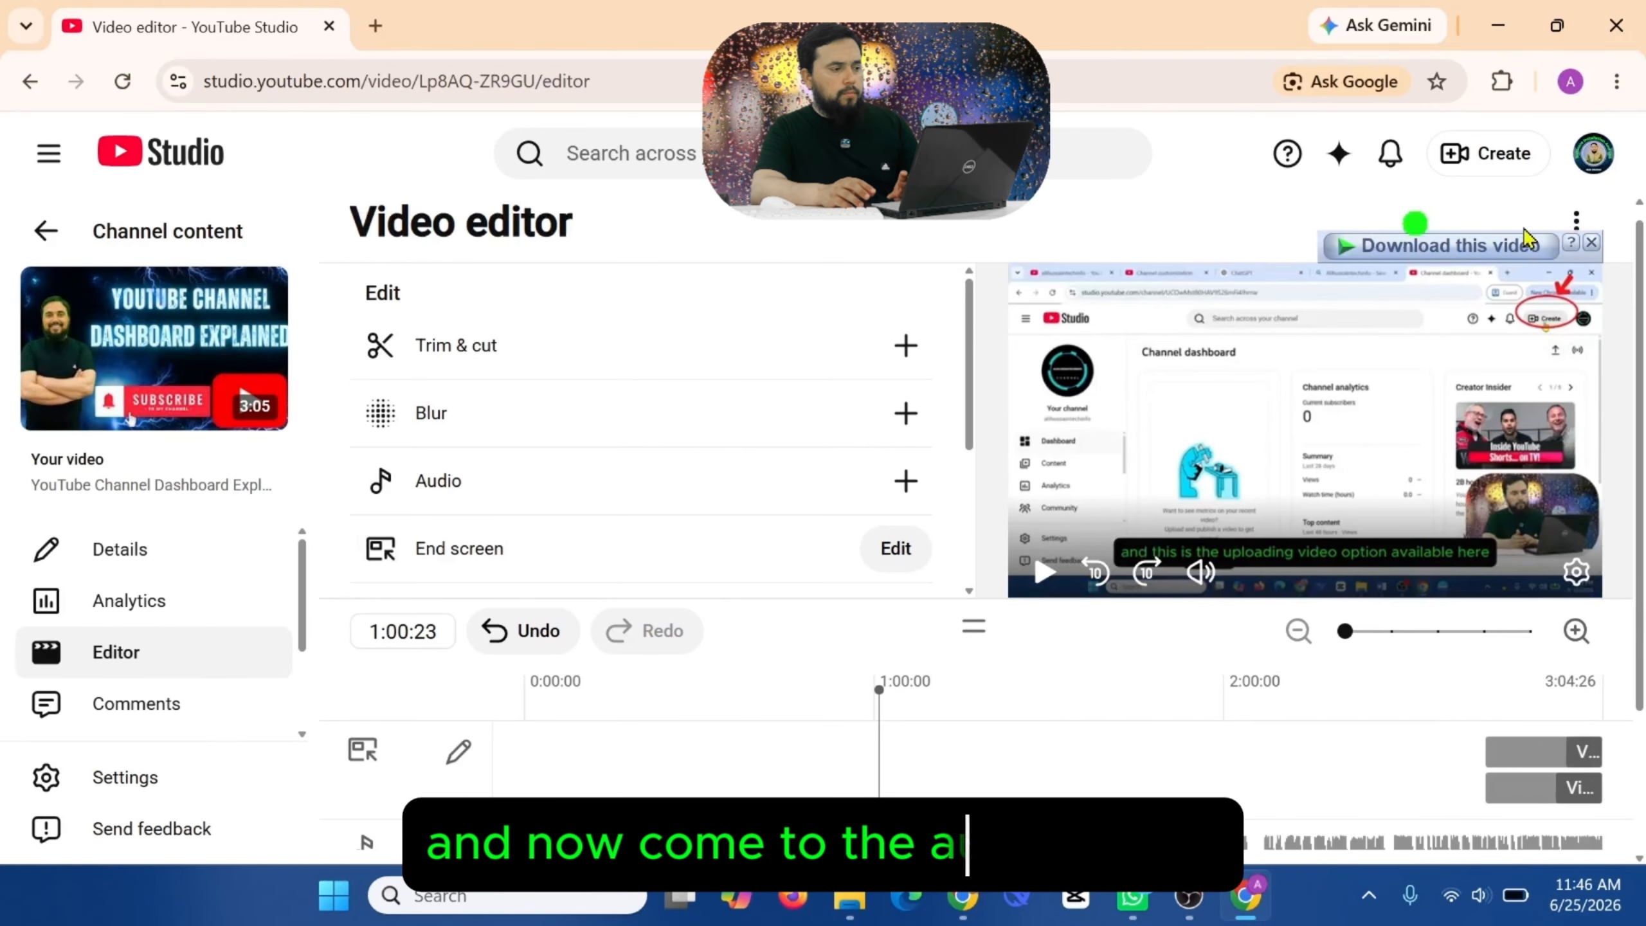
Step: Start editing the video's audio and add the track Spring In My Step from the list of all tracks
left_click(904, 483)
scroll(905, 489, "down", 1)
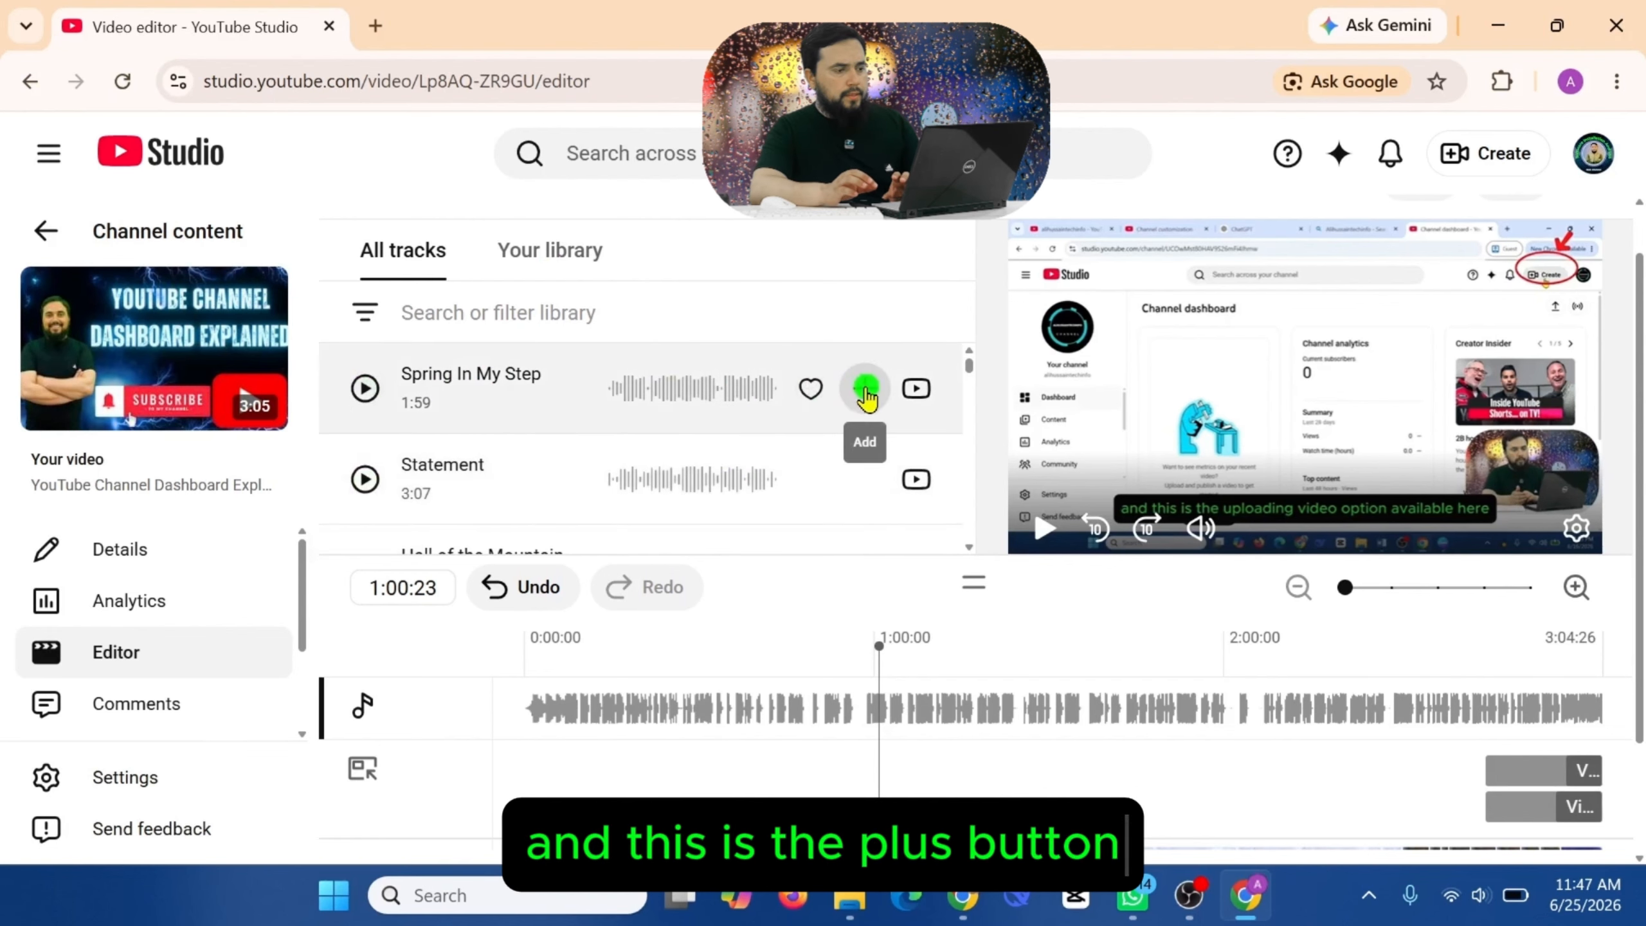
left_click(865, 389)
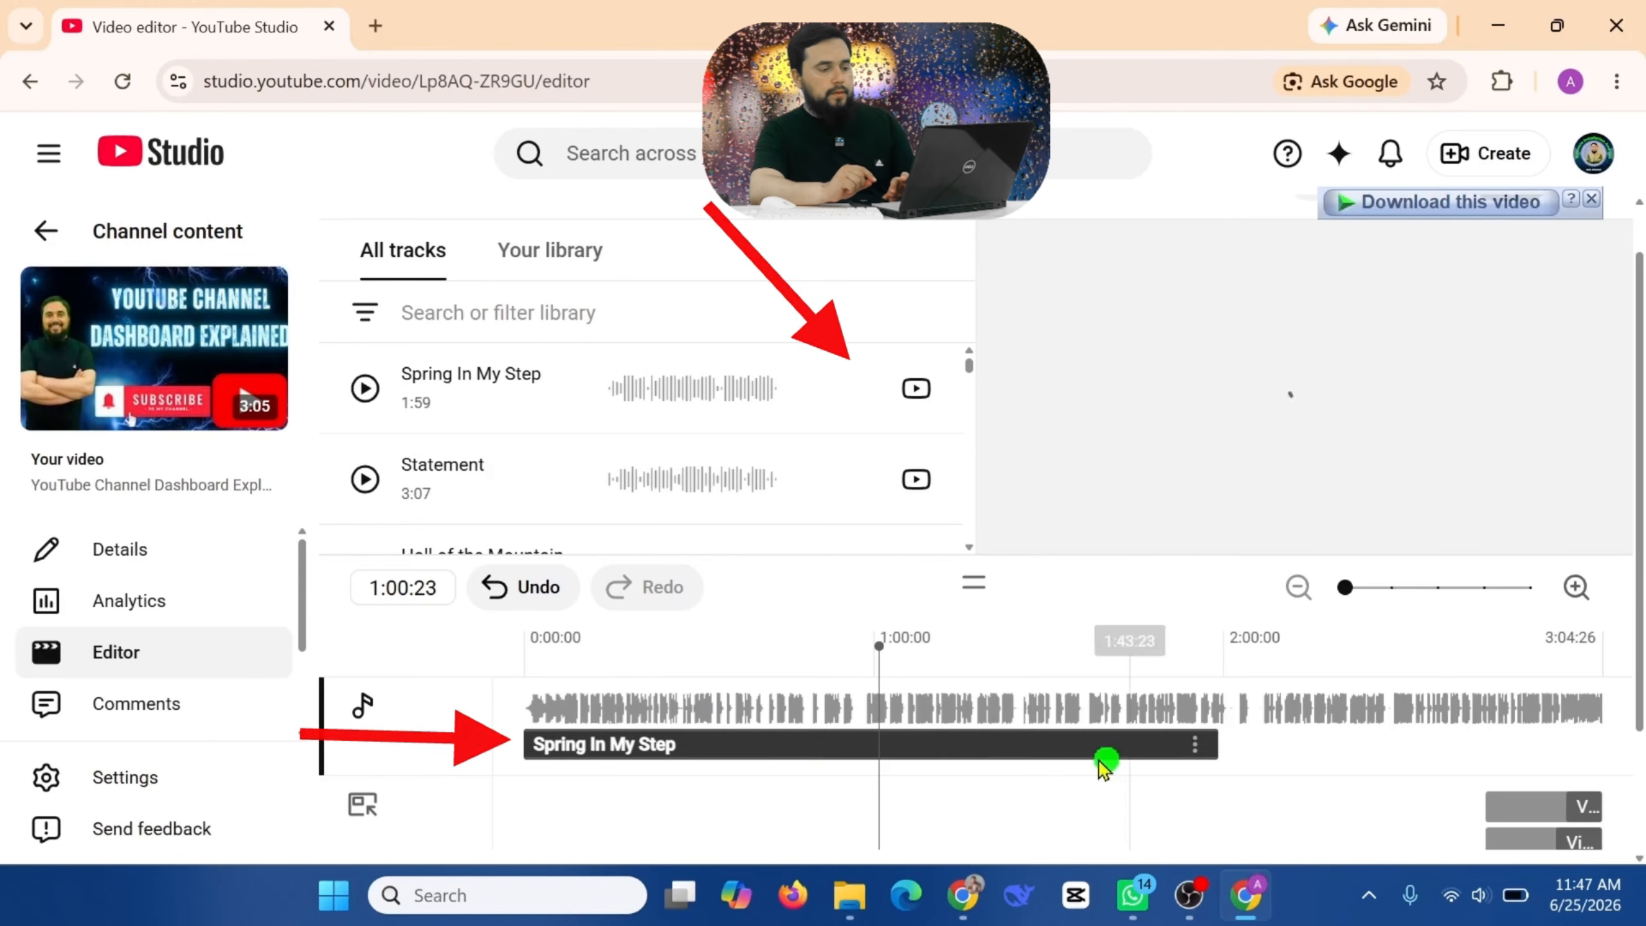
Step: Move the playhead to the end of the added audio track at 1:58:29 and close the video download pop-up
left_click_drag(877, 661, 988, 667)
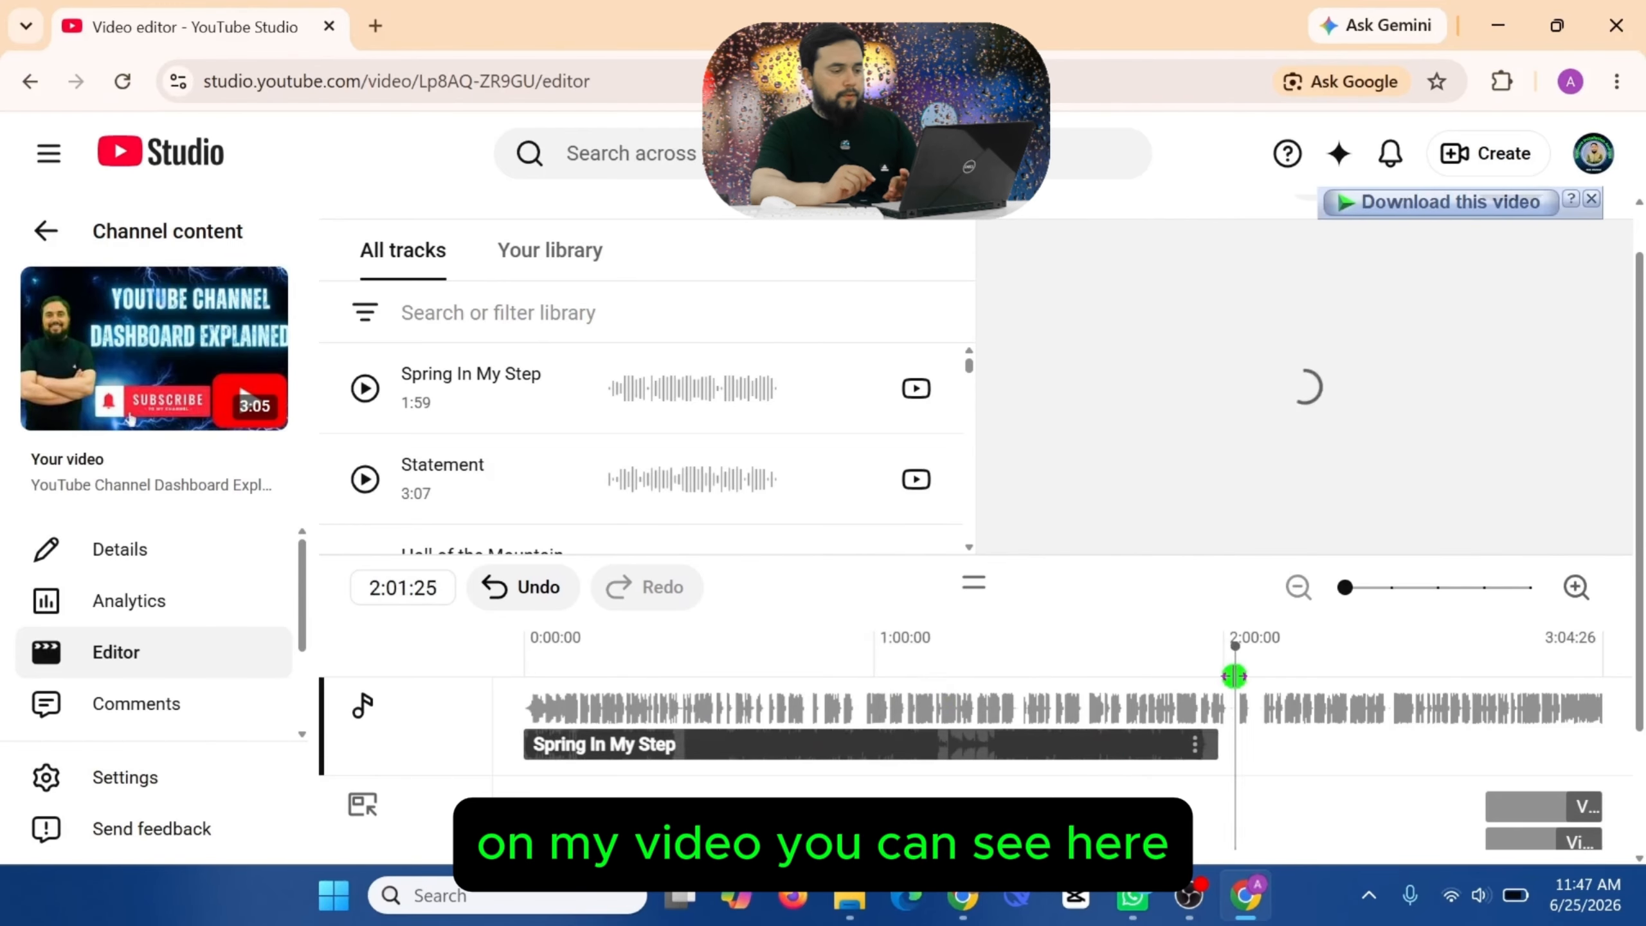
left_click_drag(1217, 679, 1218, 681)
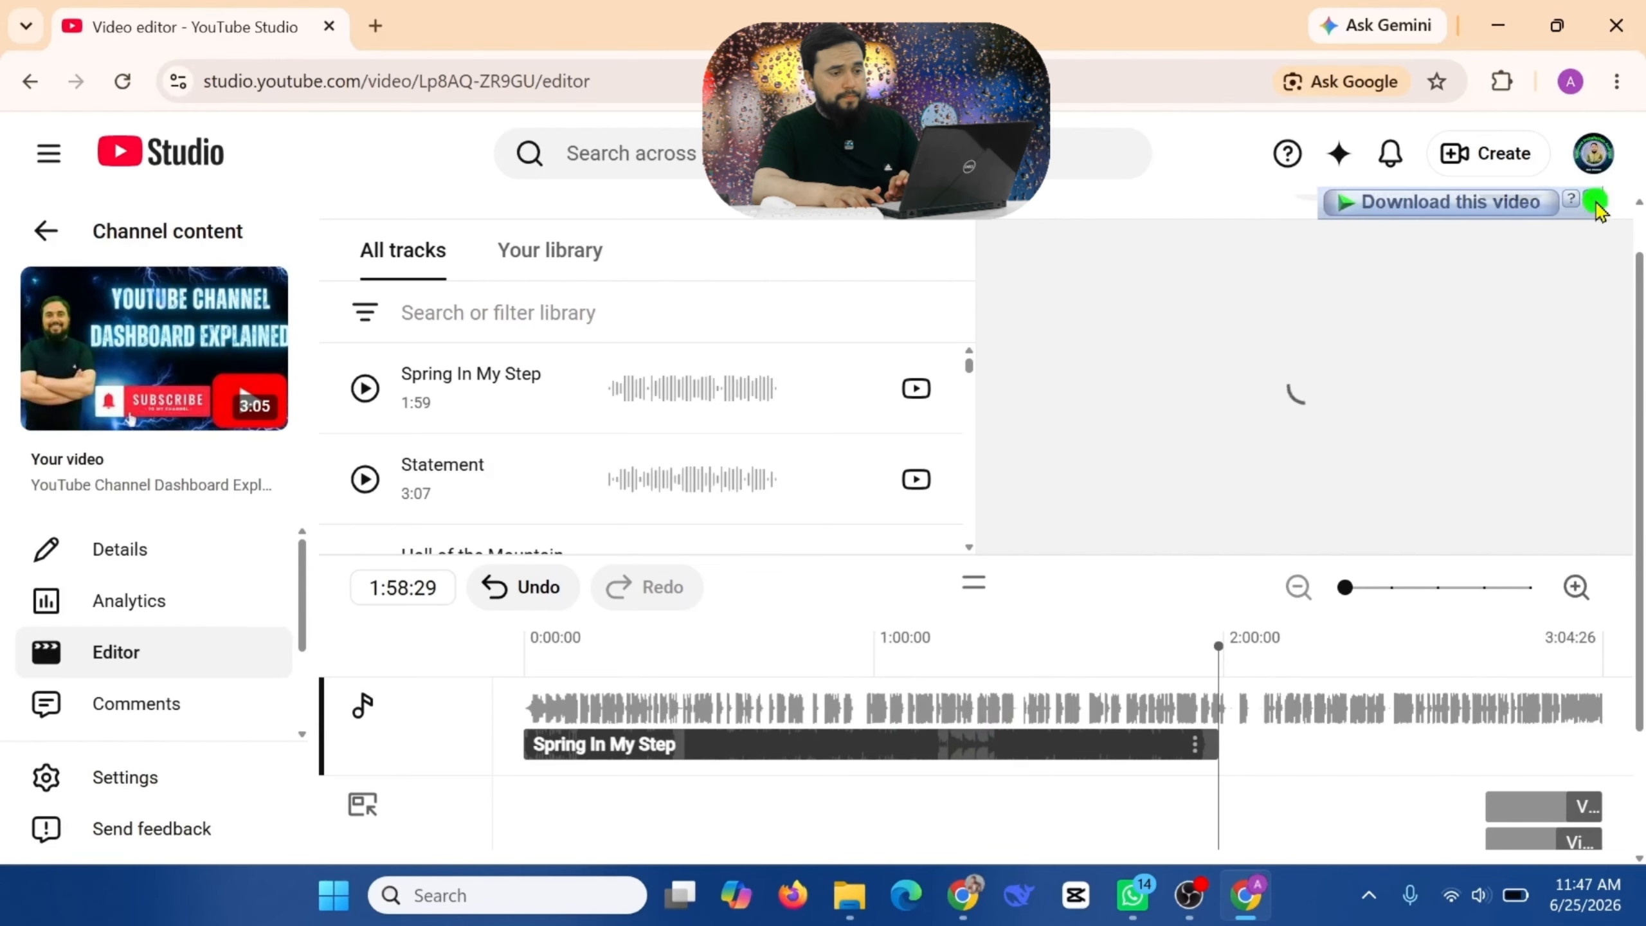
left_click(1597, 203)
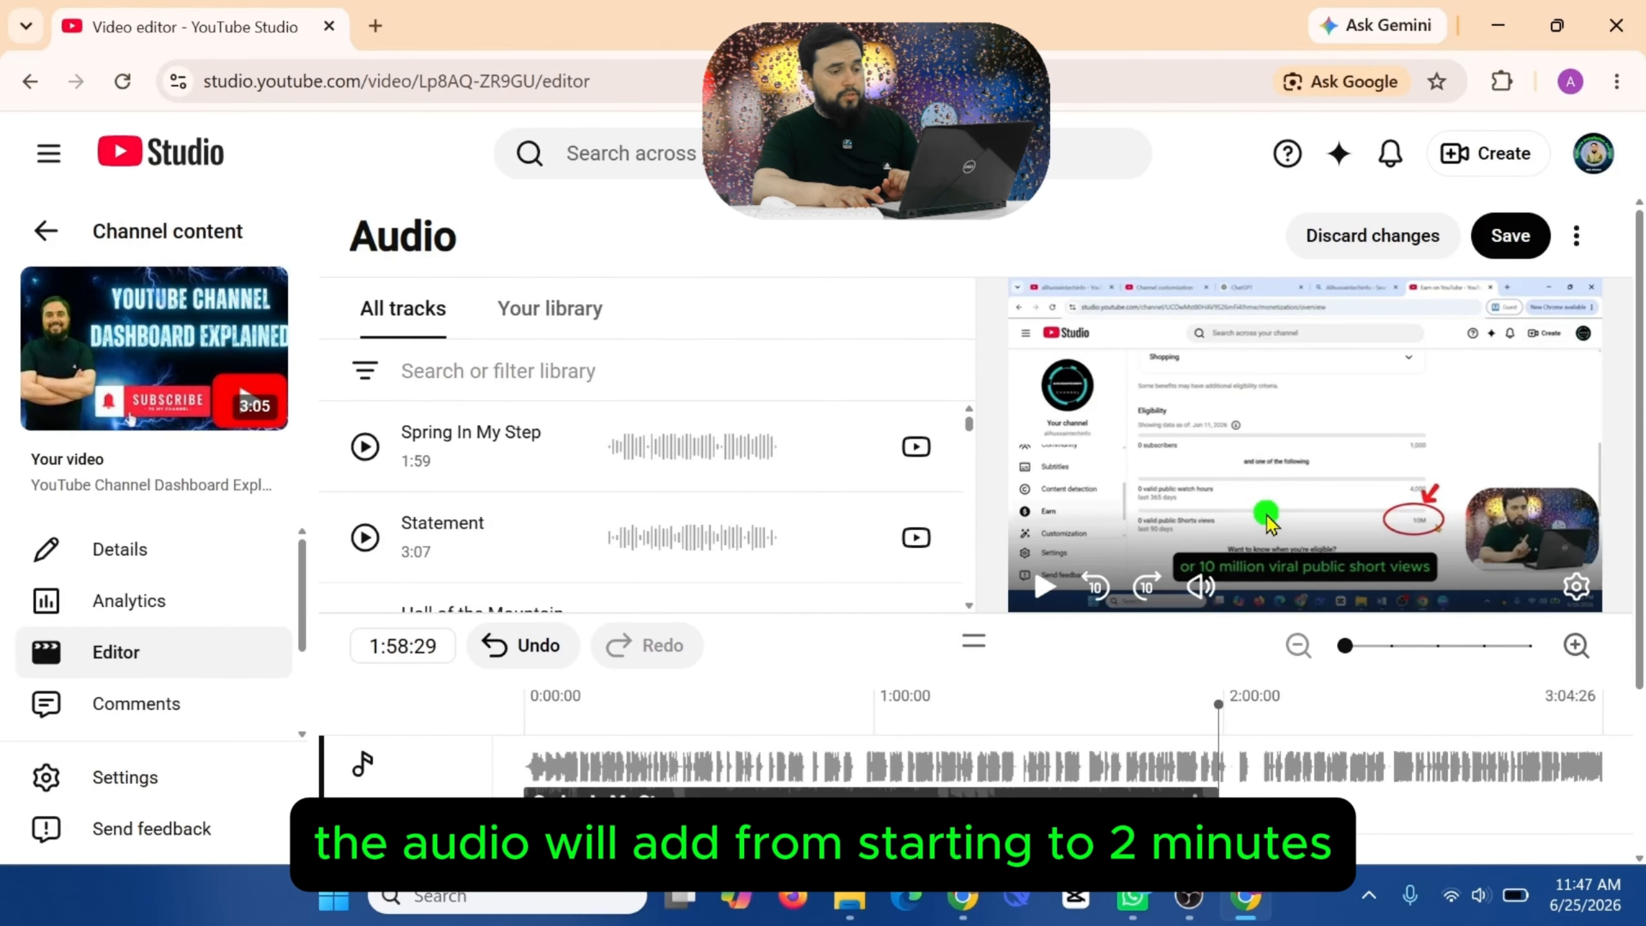
Step: Shift the Spring In My Step track along the timeline so that it starts at about 0:30
scroll(907, 681, "down", 1)
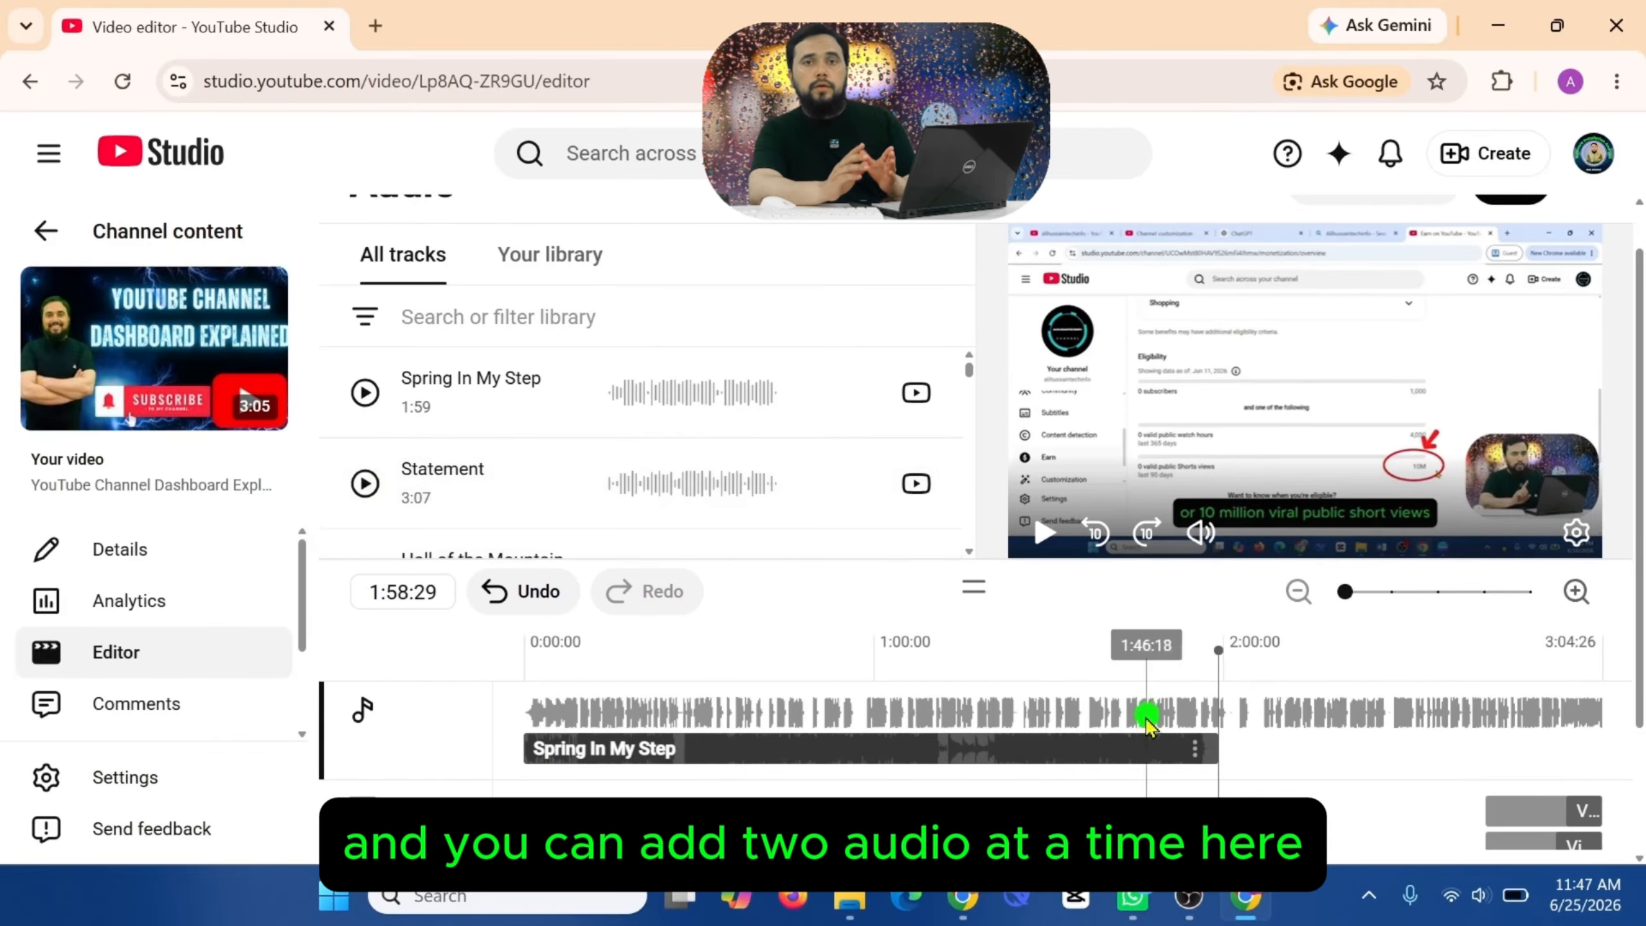
right_click(1131, 748)
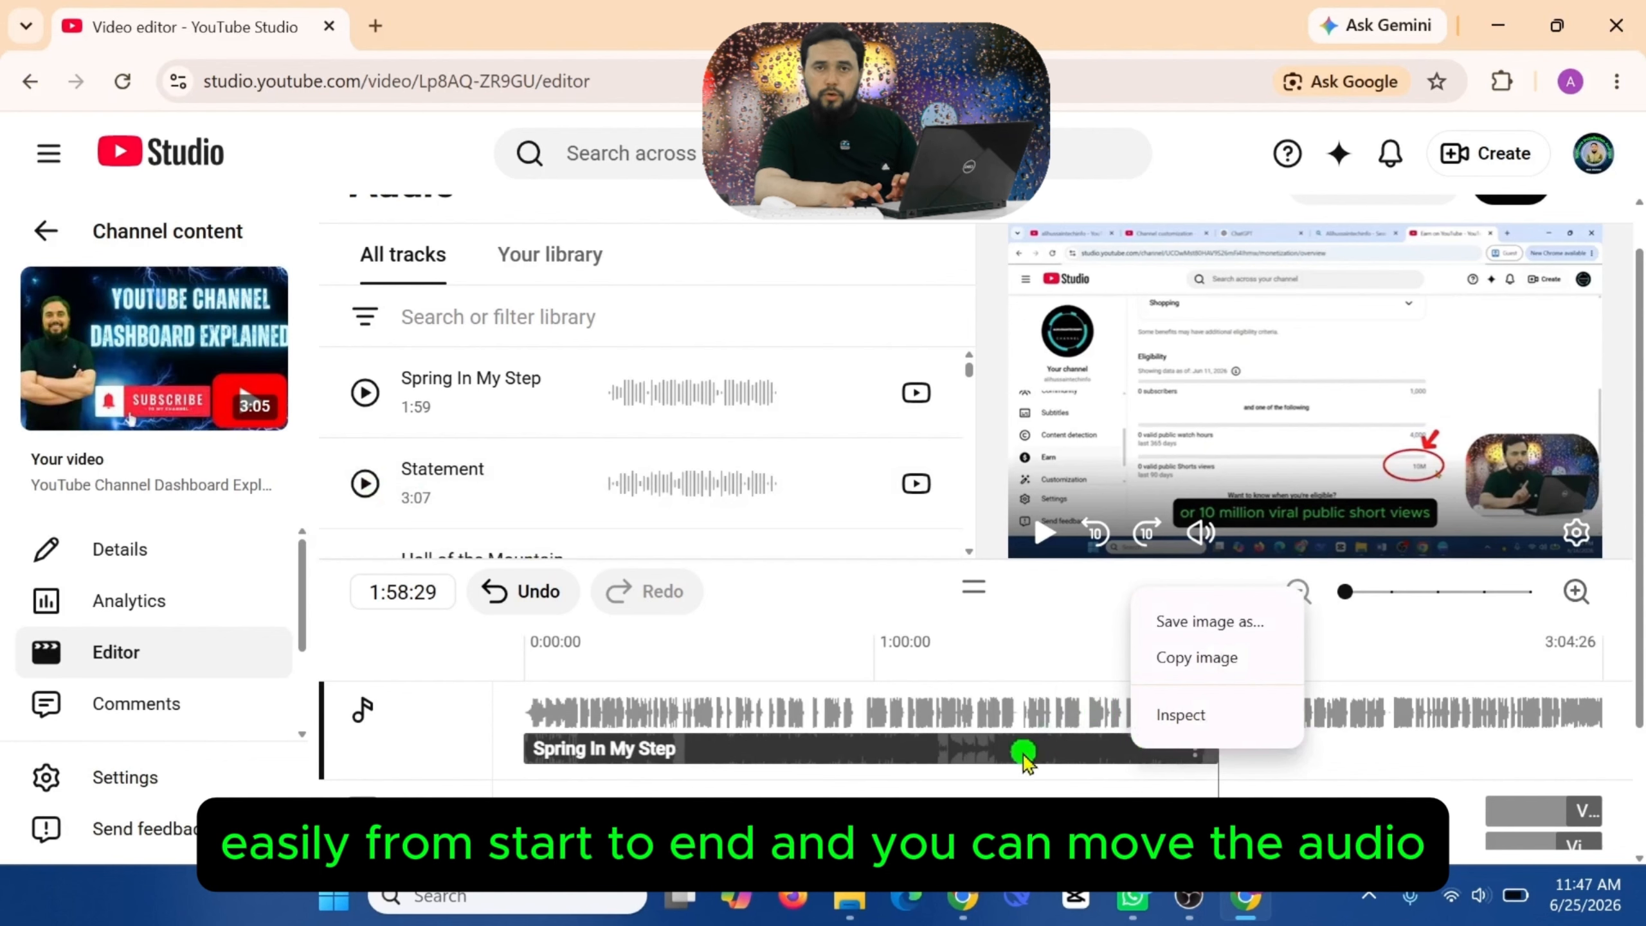
left_click(1001, 760)
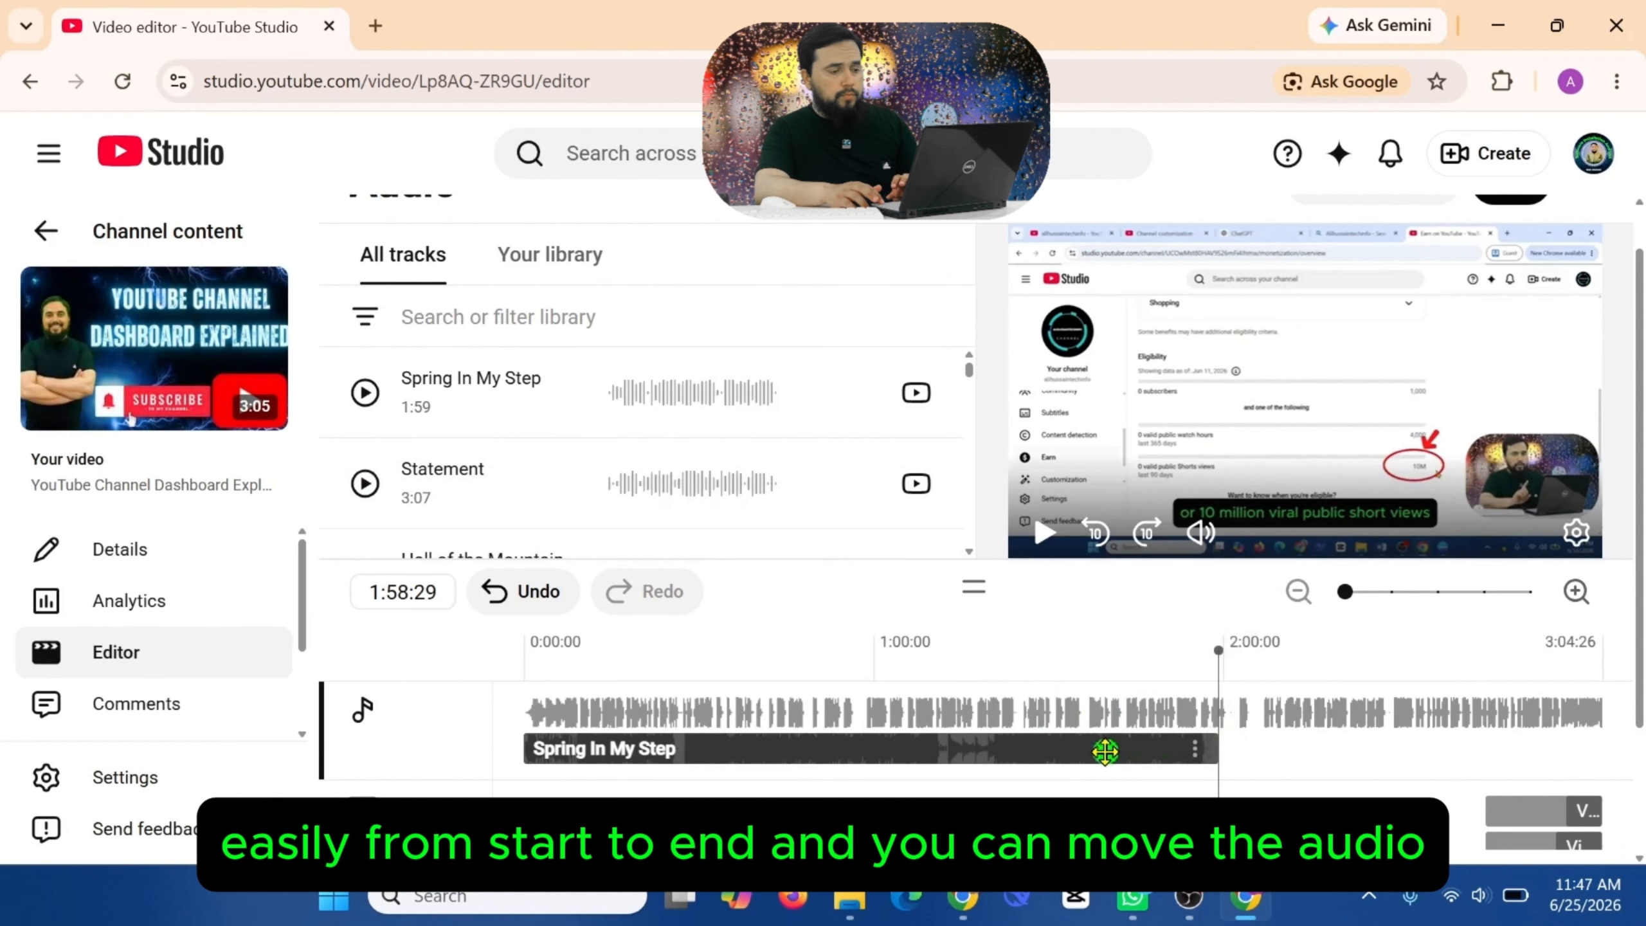
left_click_drag(1104, 752, 1288, 753)
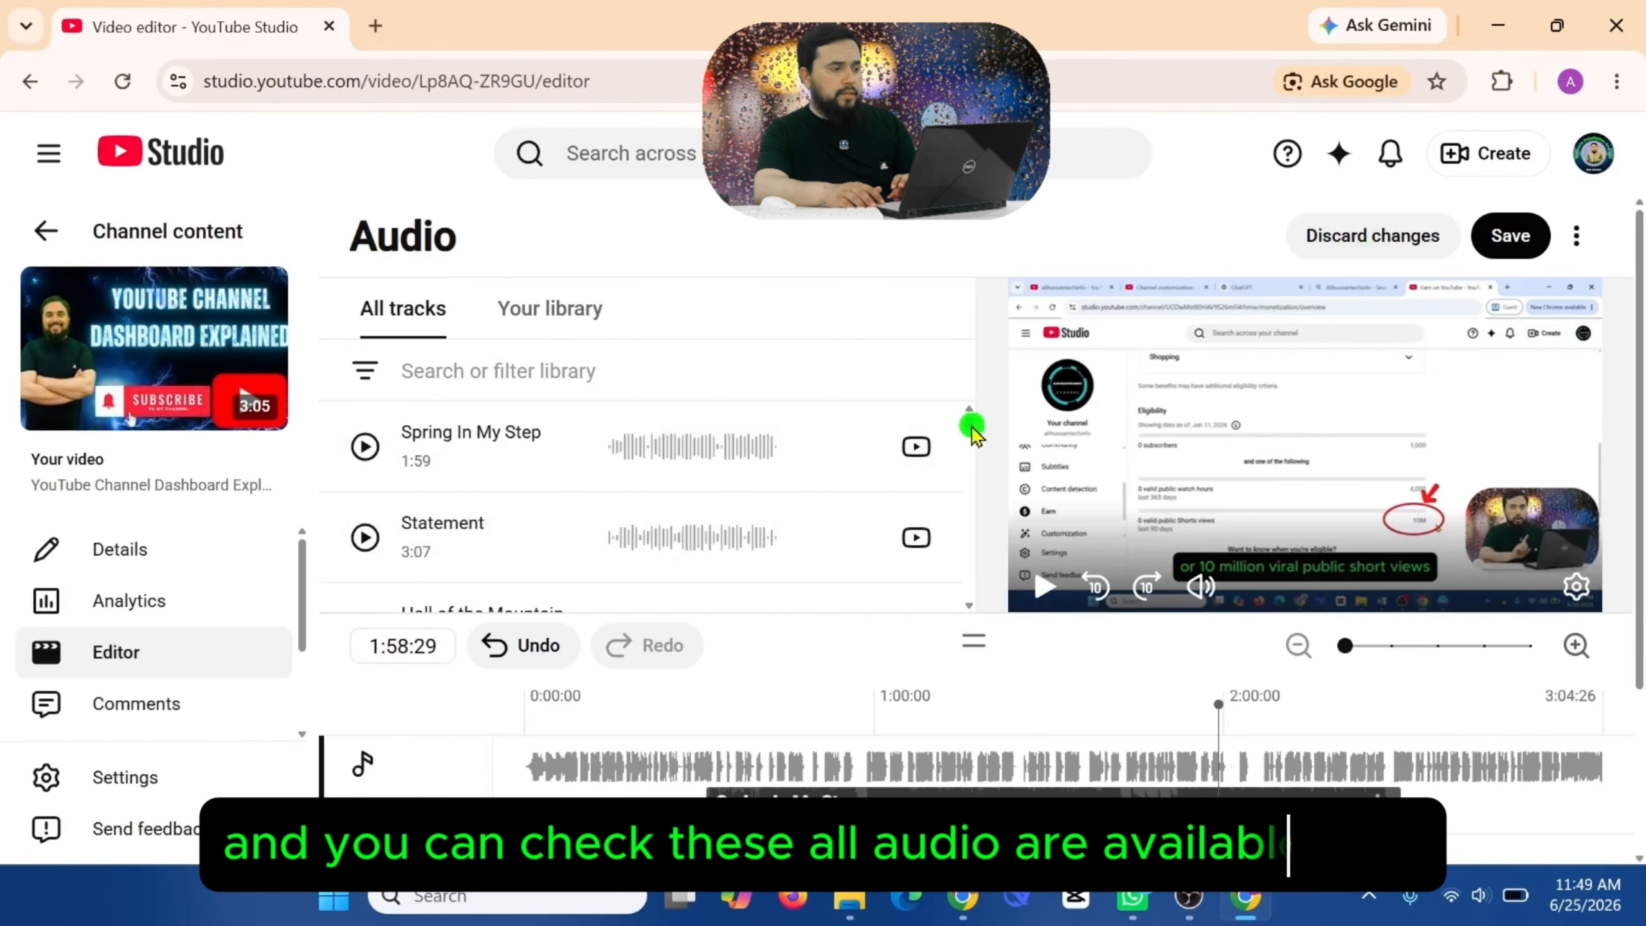
Step: Browse the available audio tracks and the tracks saved in the personal library
scroll(972, 434, "down", 15)
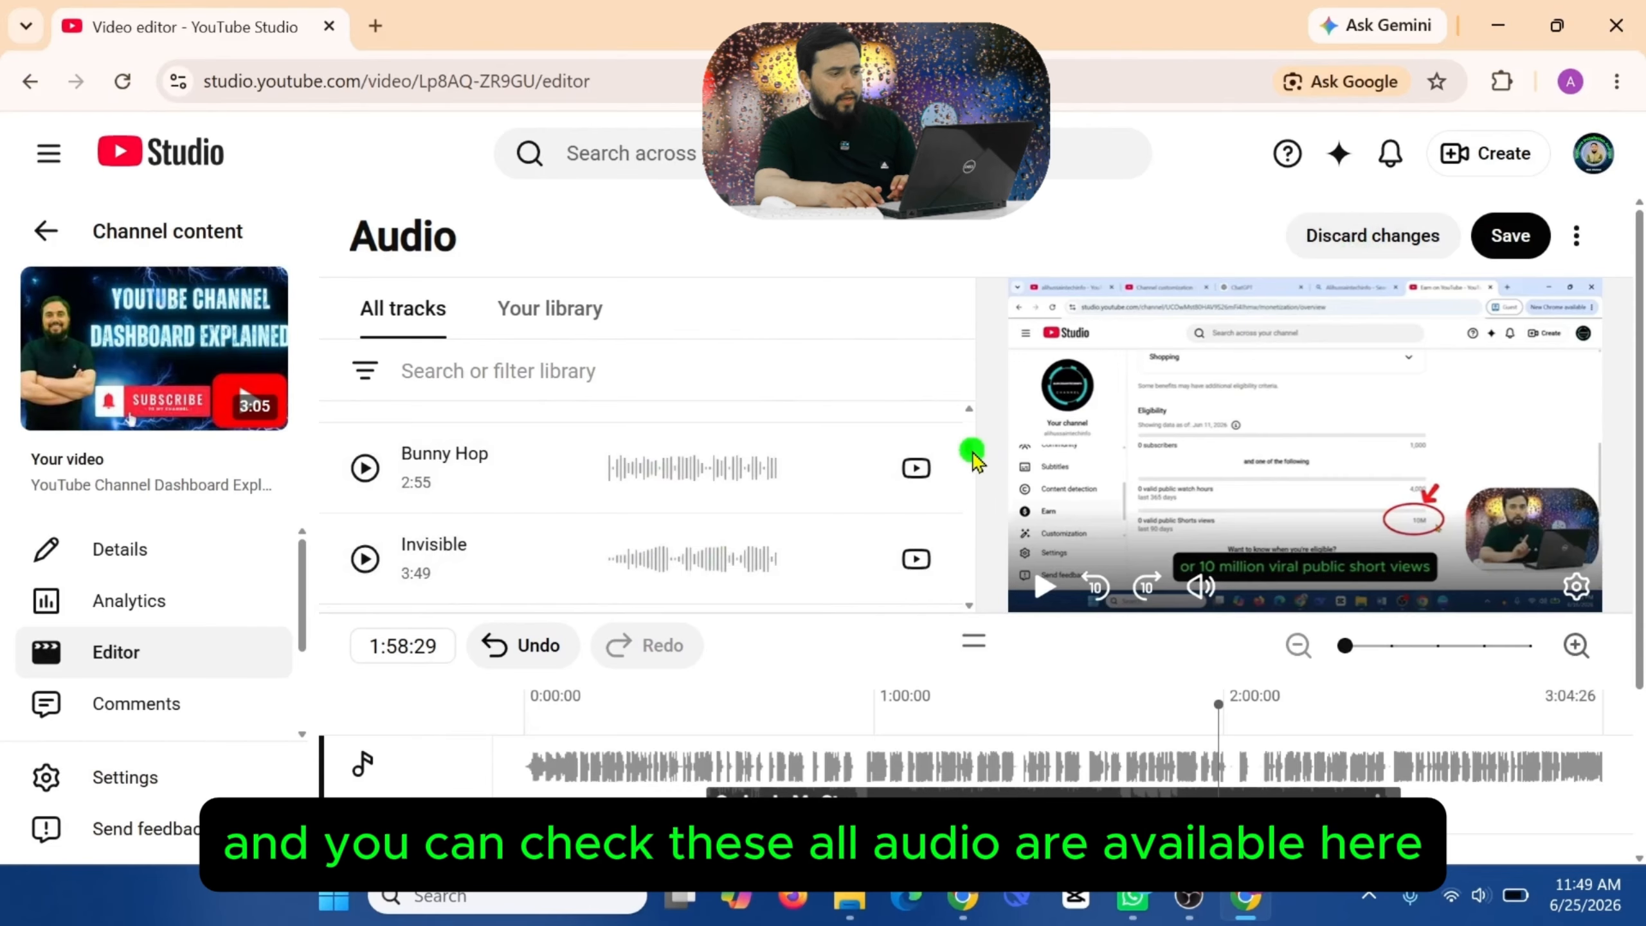
scroll(972, 461, "down", 10)
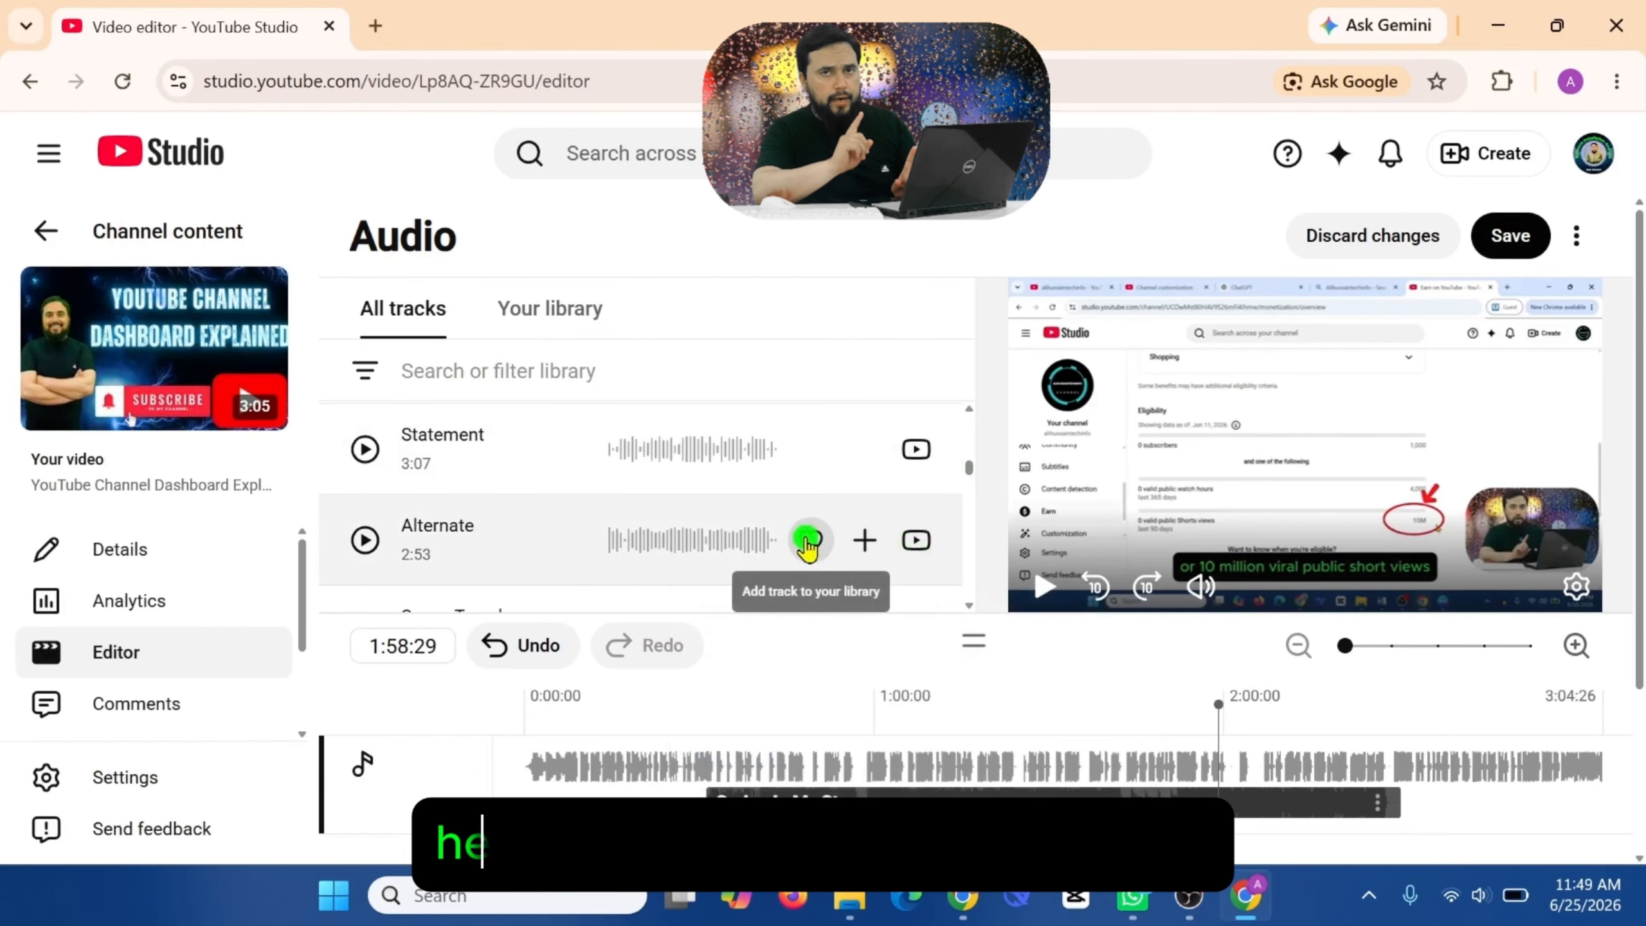
left_click(561, 312)
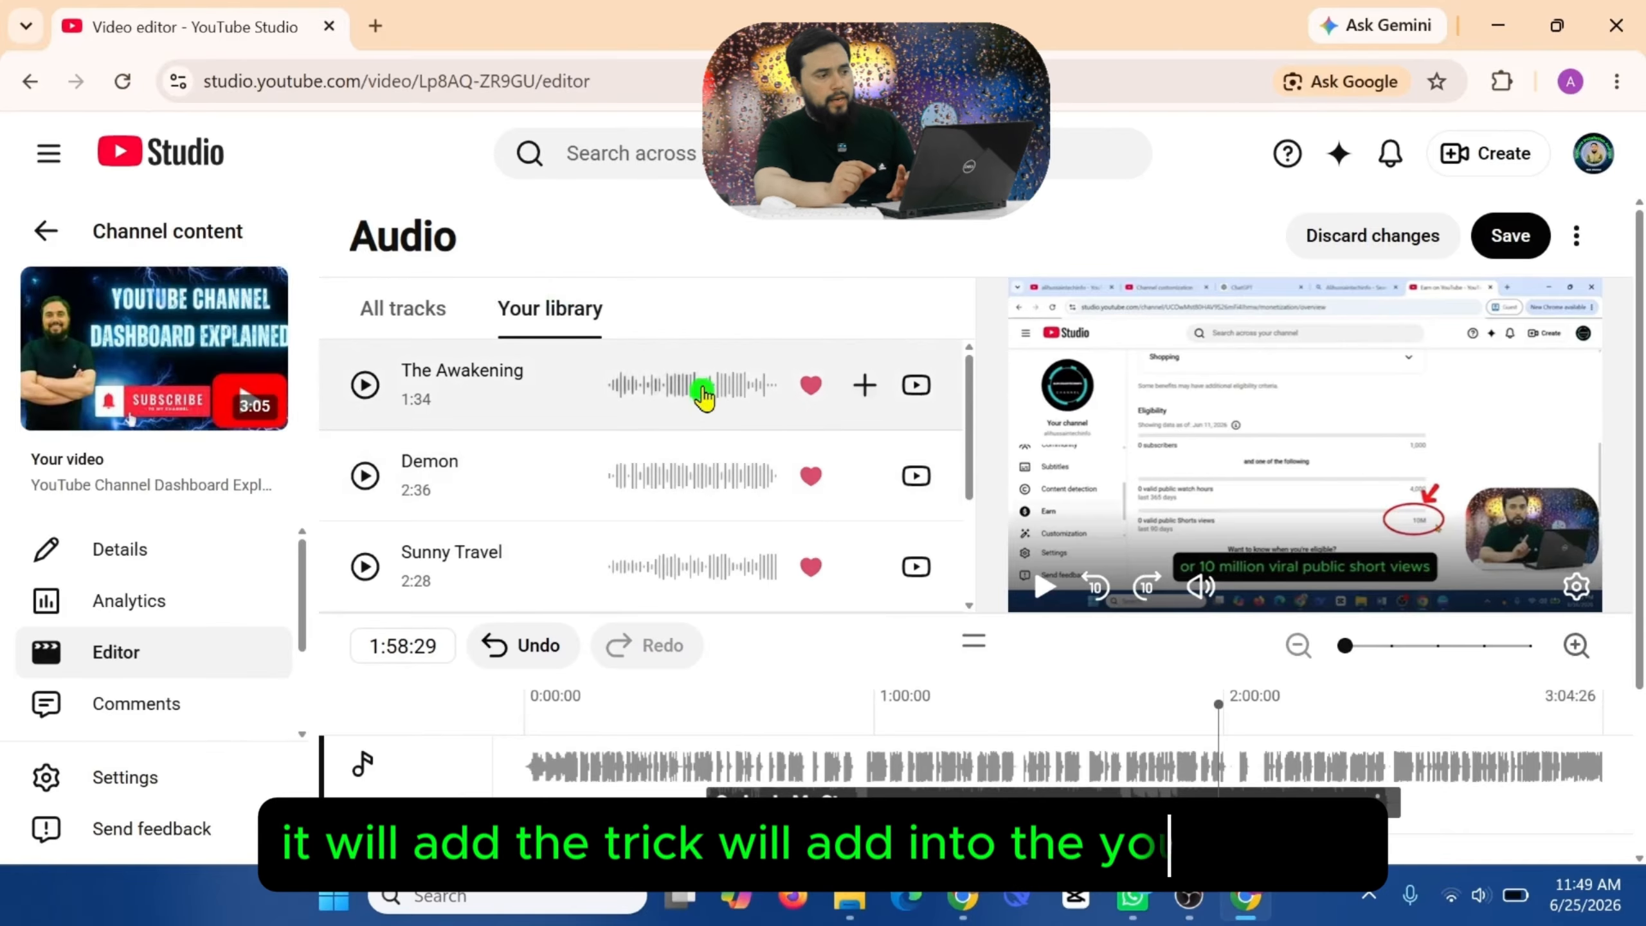
left_click_drag(970, 476, 971, 397)
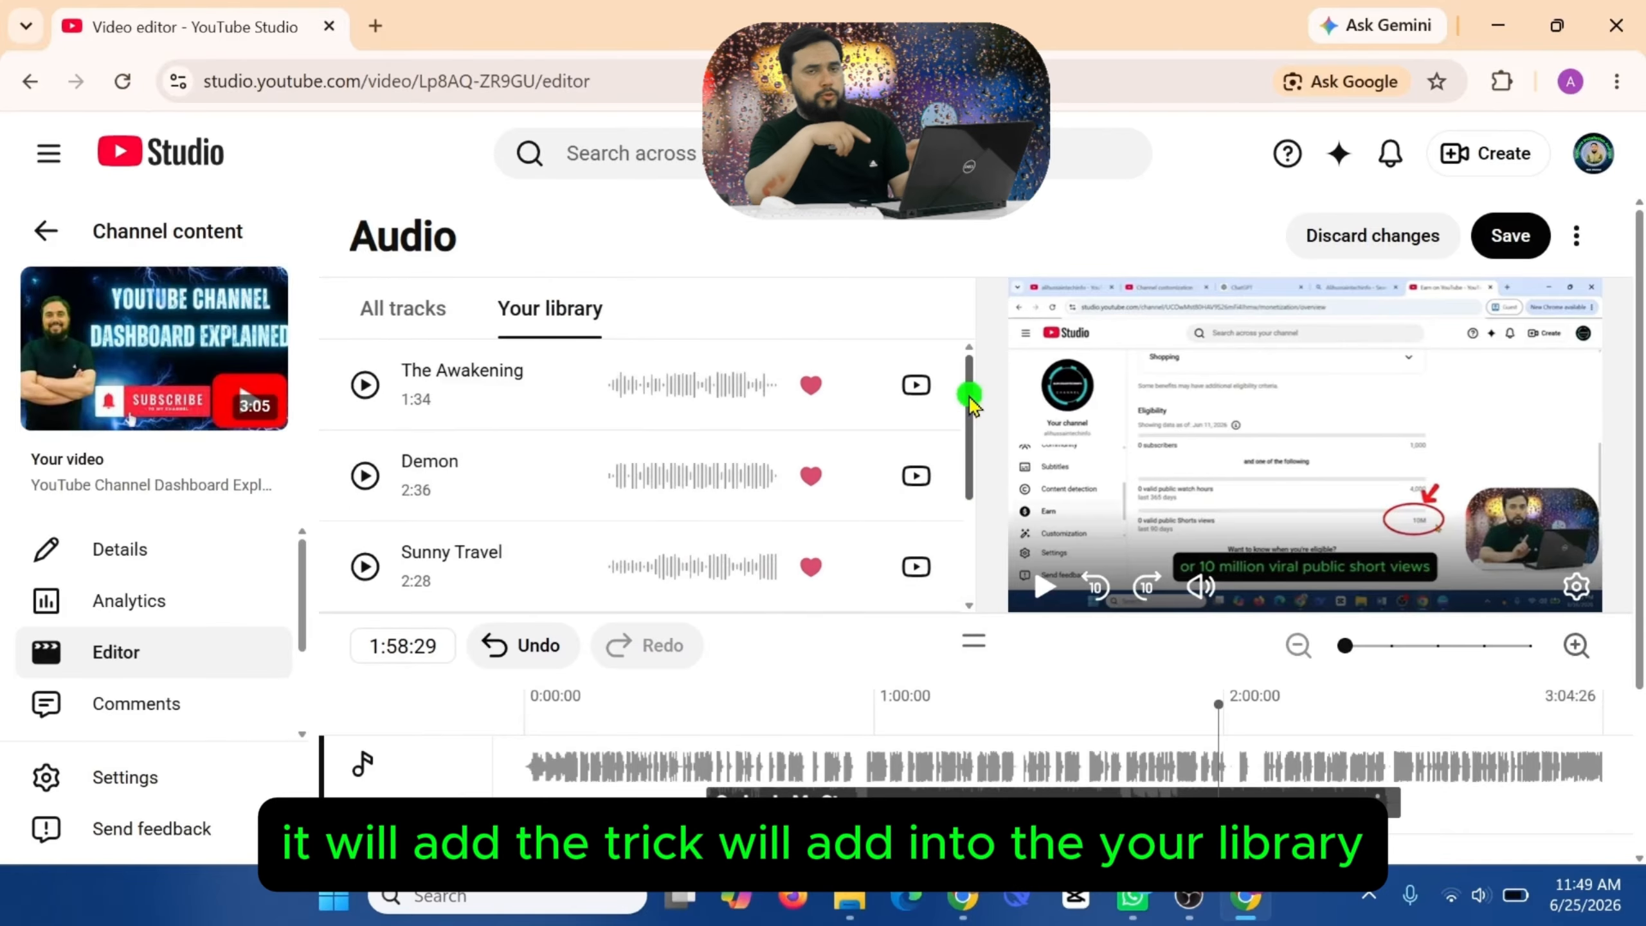
Step: Add Spring In My Step from all tracks to the personal library and display the library's saved tracks
left_click(426, 317)
mouse_move(841, 460)
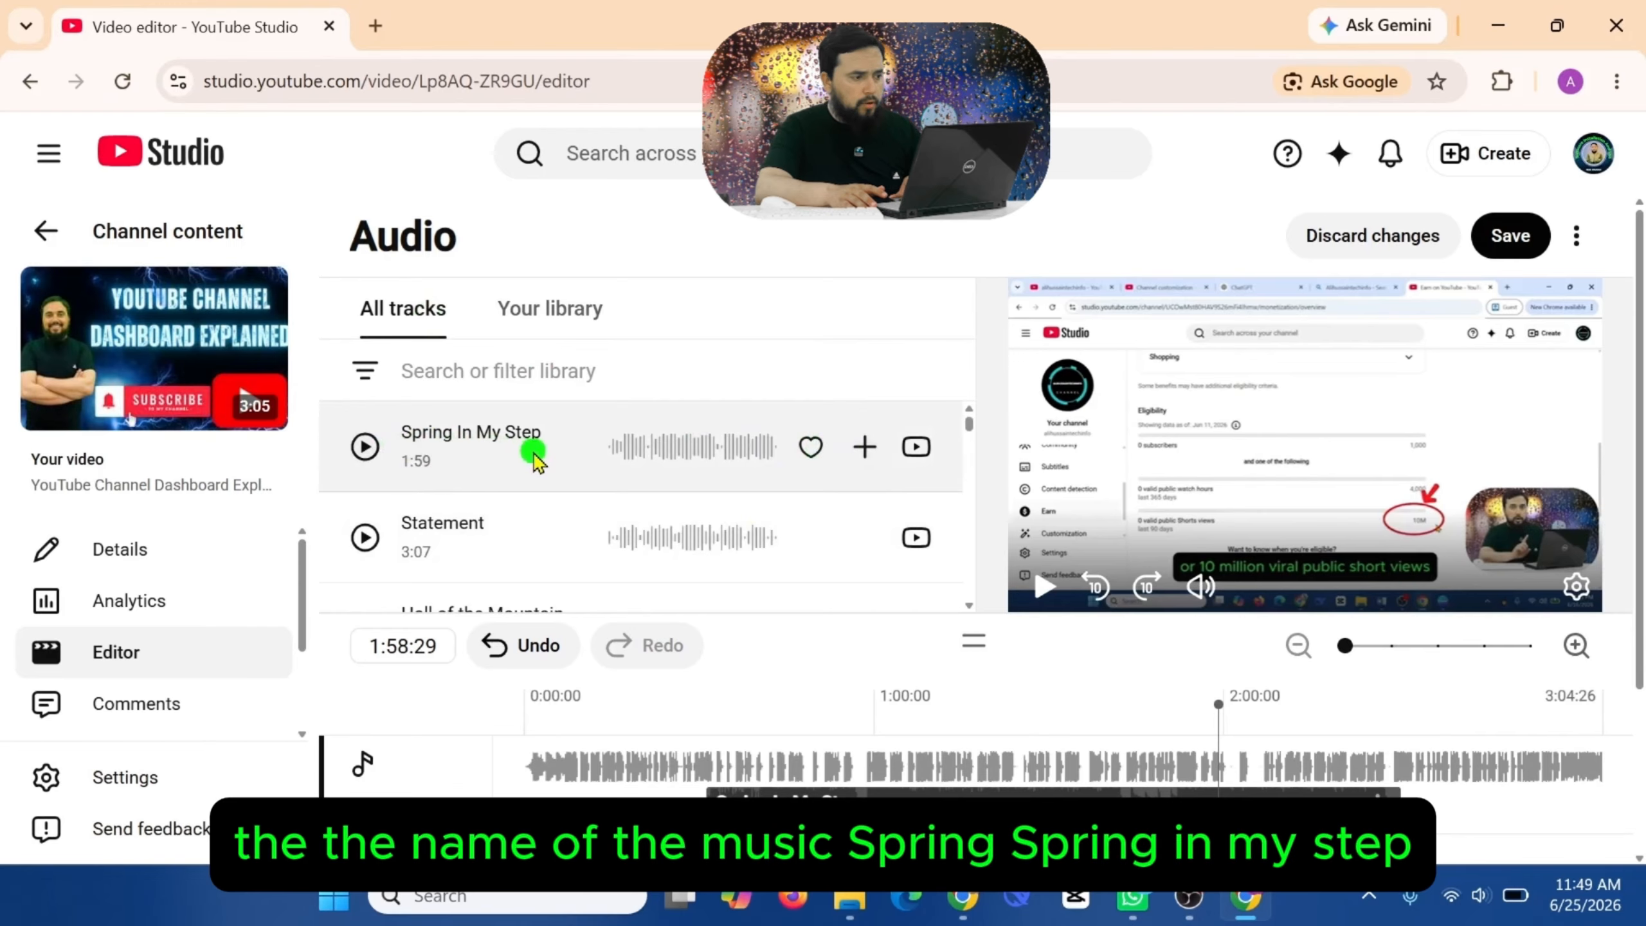
left_click(808, 448)
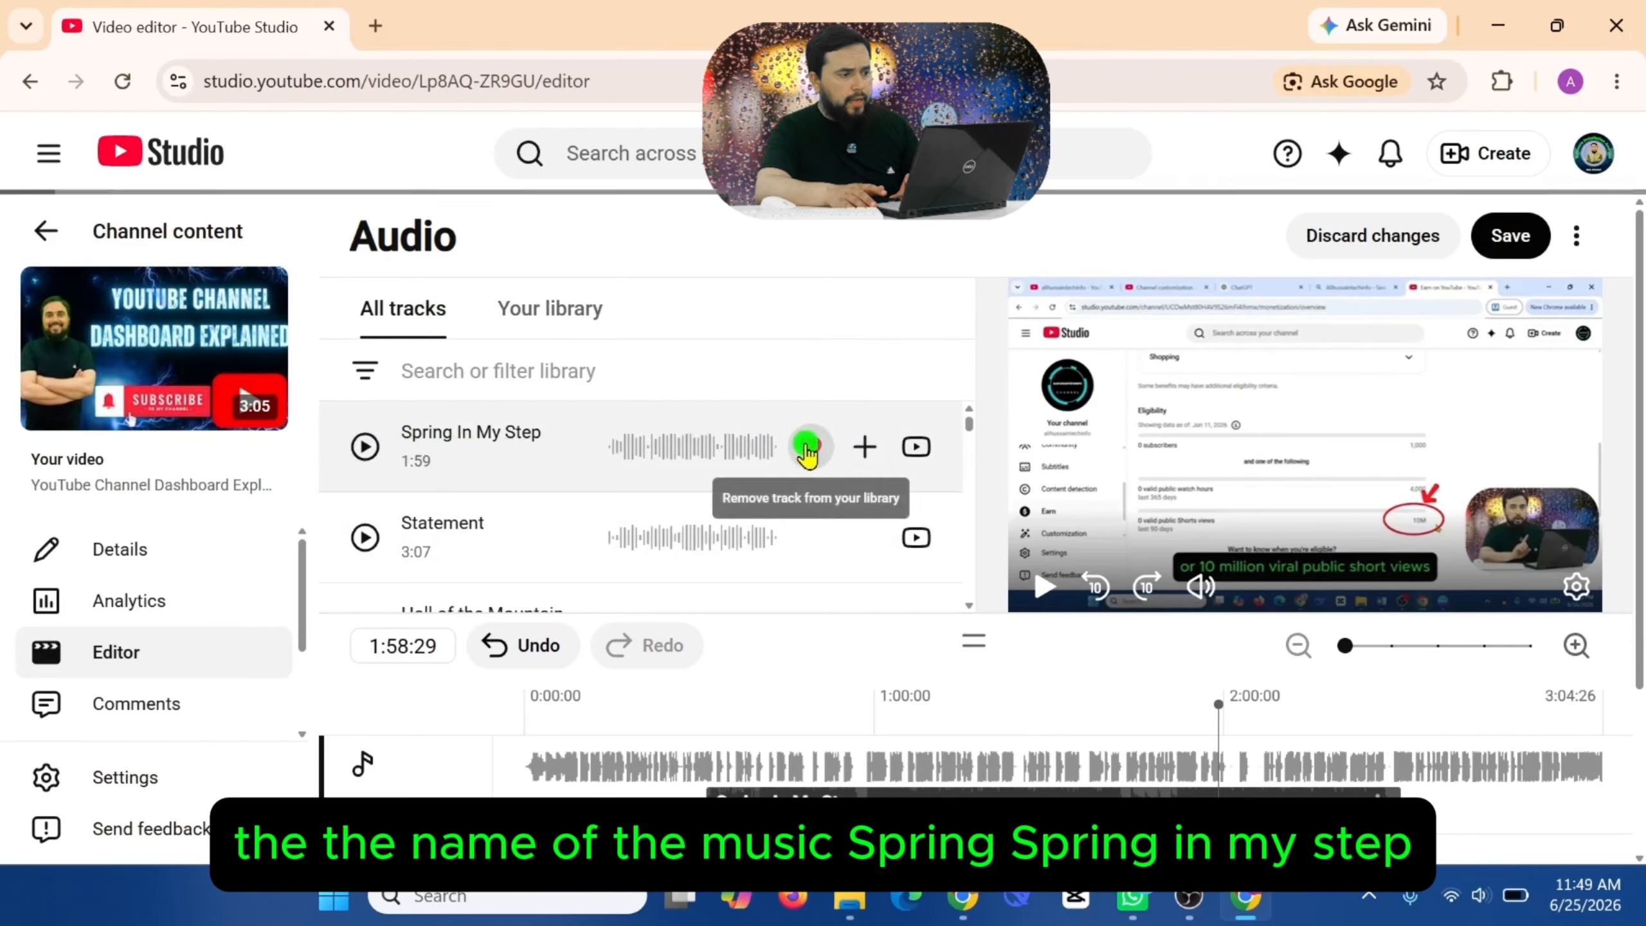
left_click(559, 310)
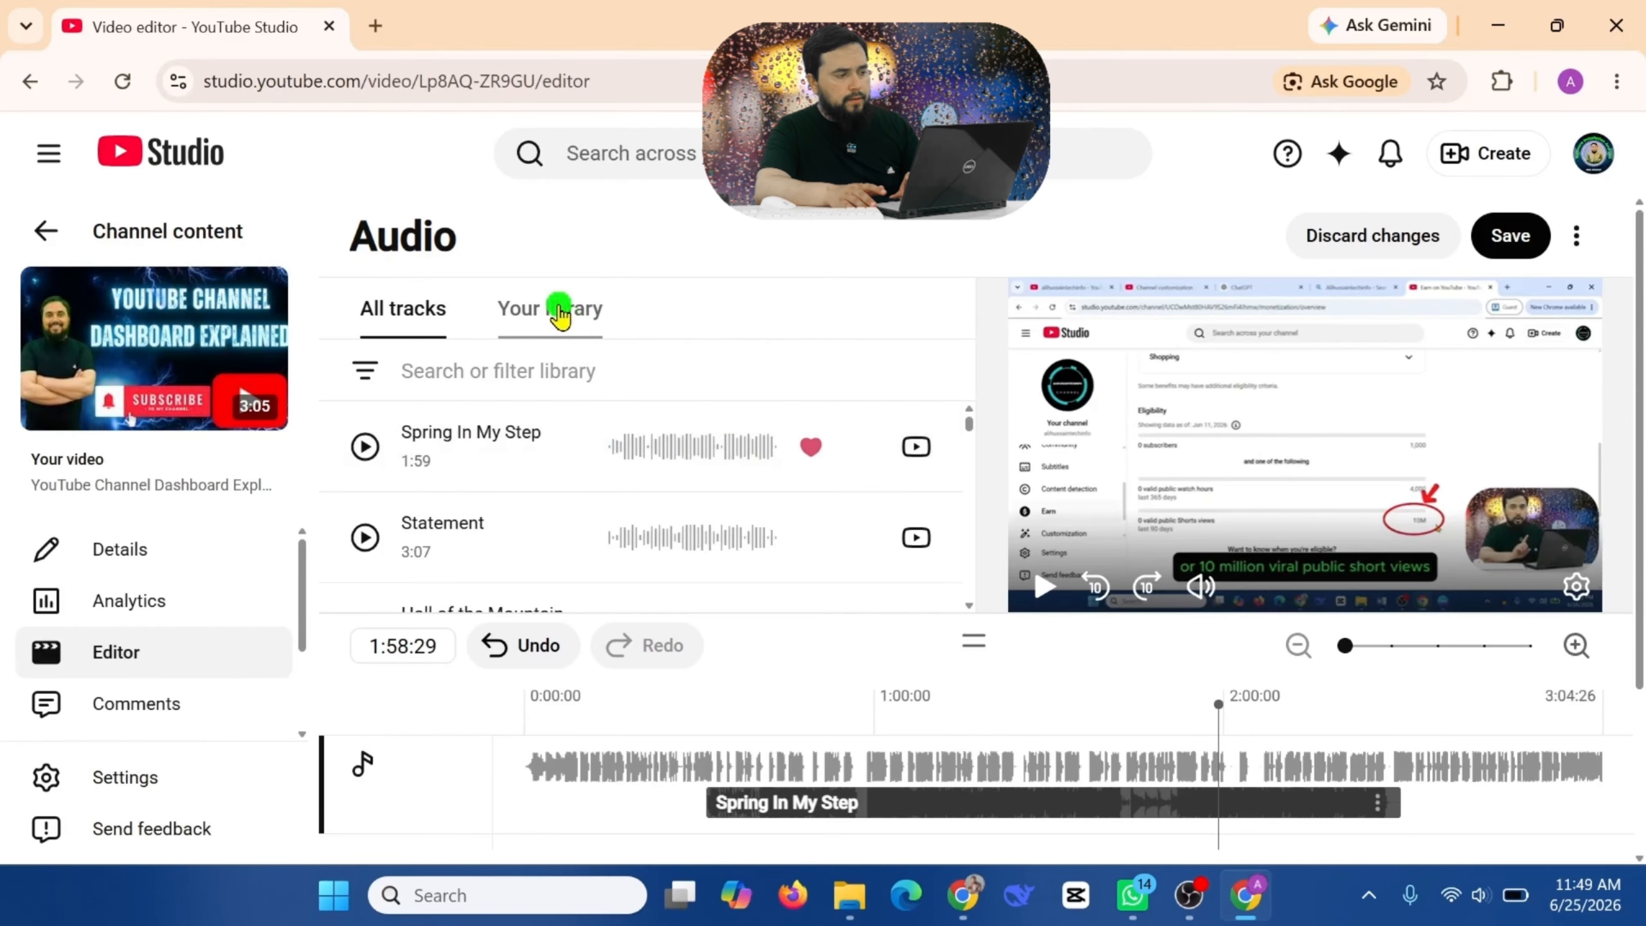
left_click(553, 324)
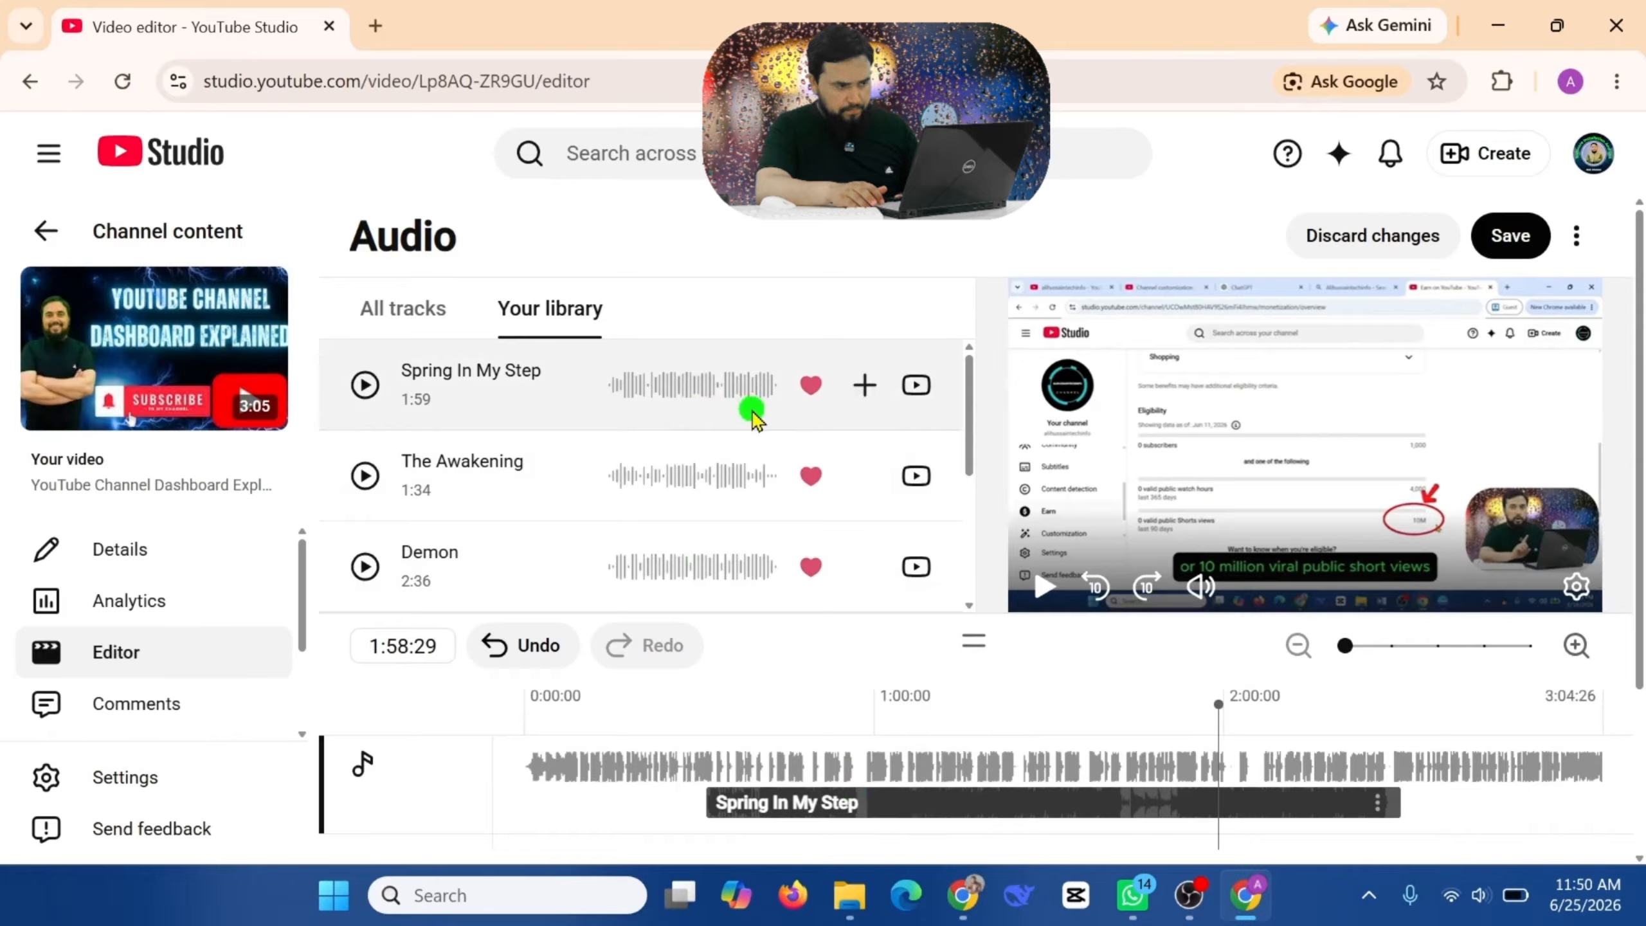
Step: Remove Spring In My Step from the personal library's saved tracks and discard the unsaved audio changes
scroll(975, 480, "down", 2)
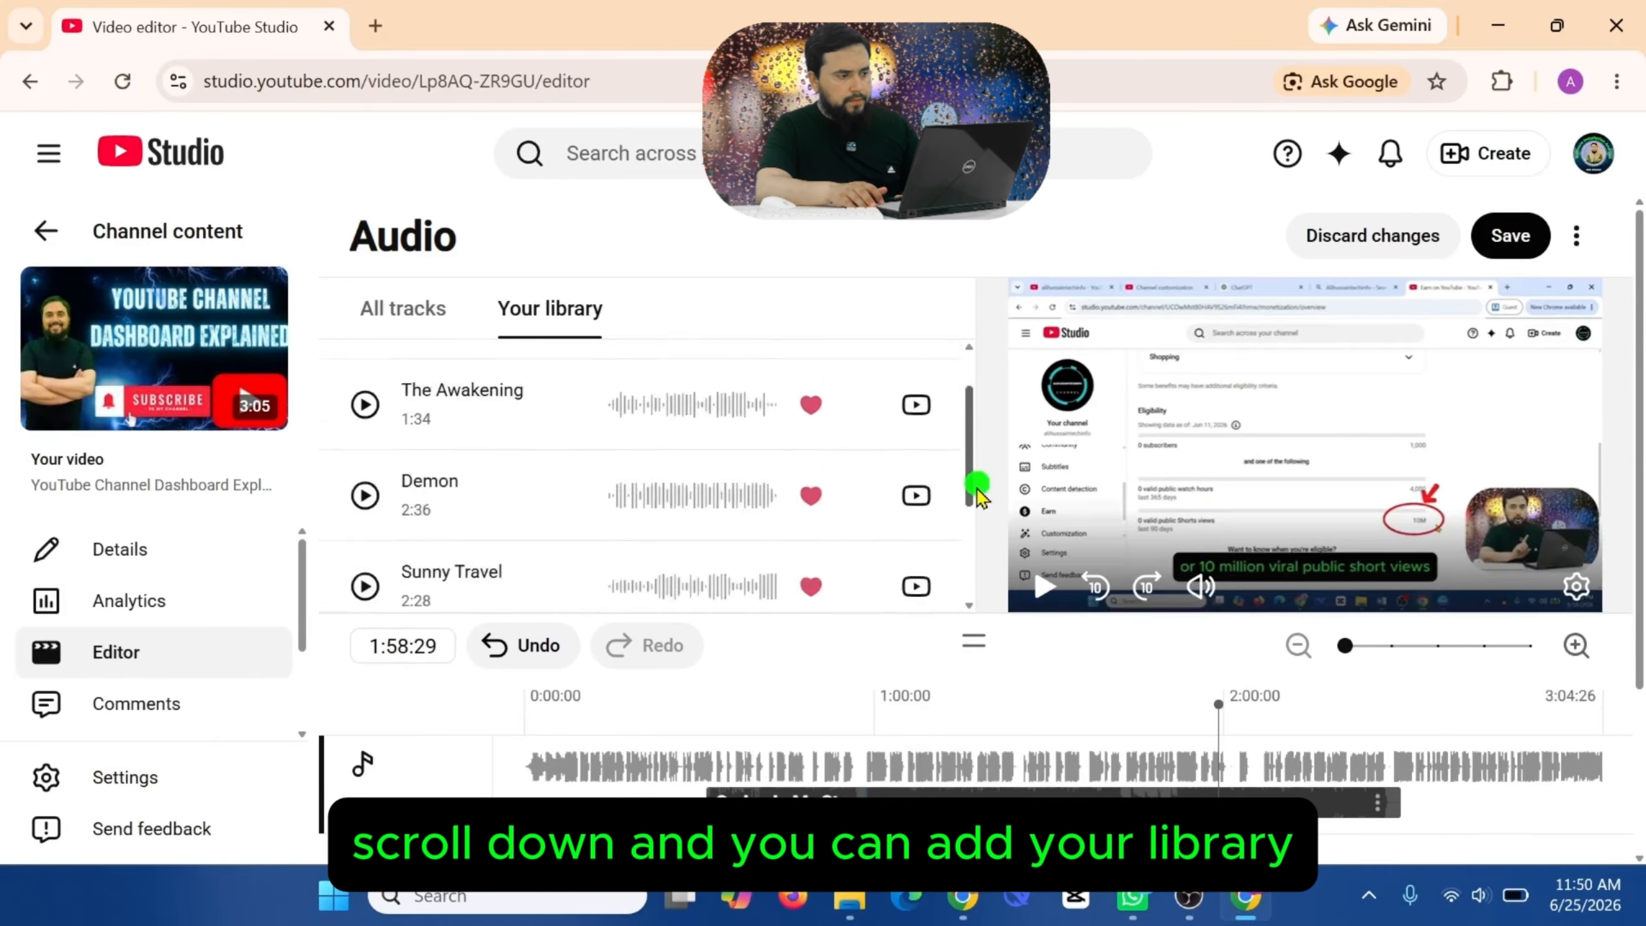
left_click_drag(979, 492, 973, 379)
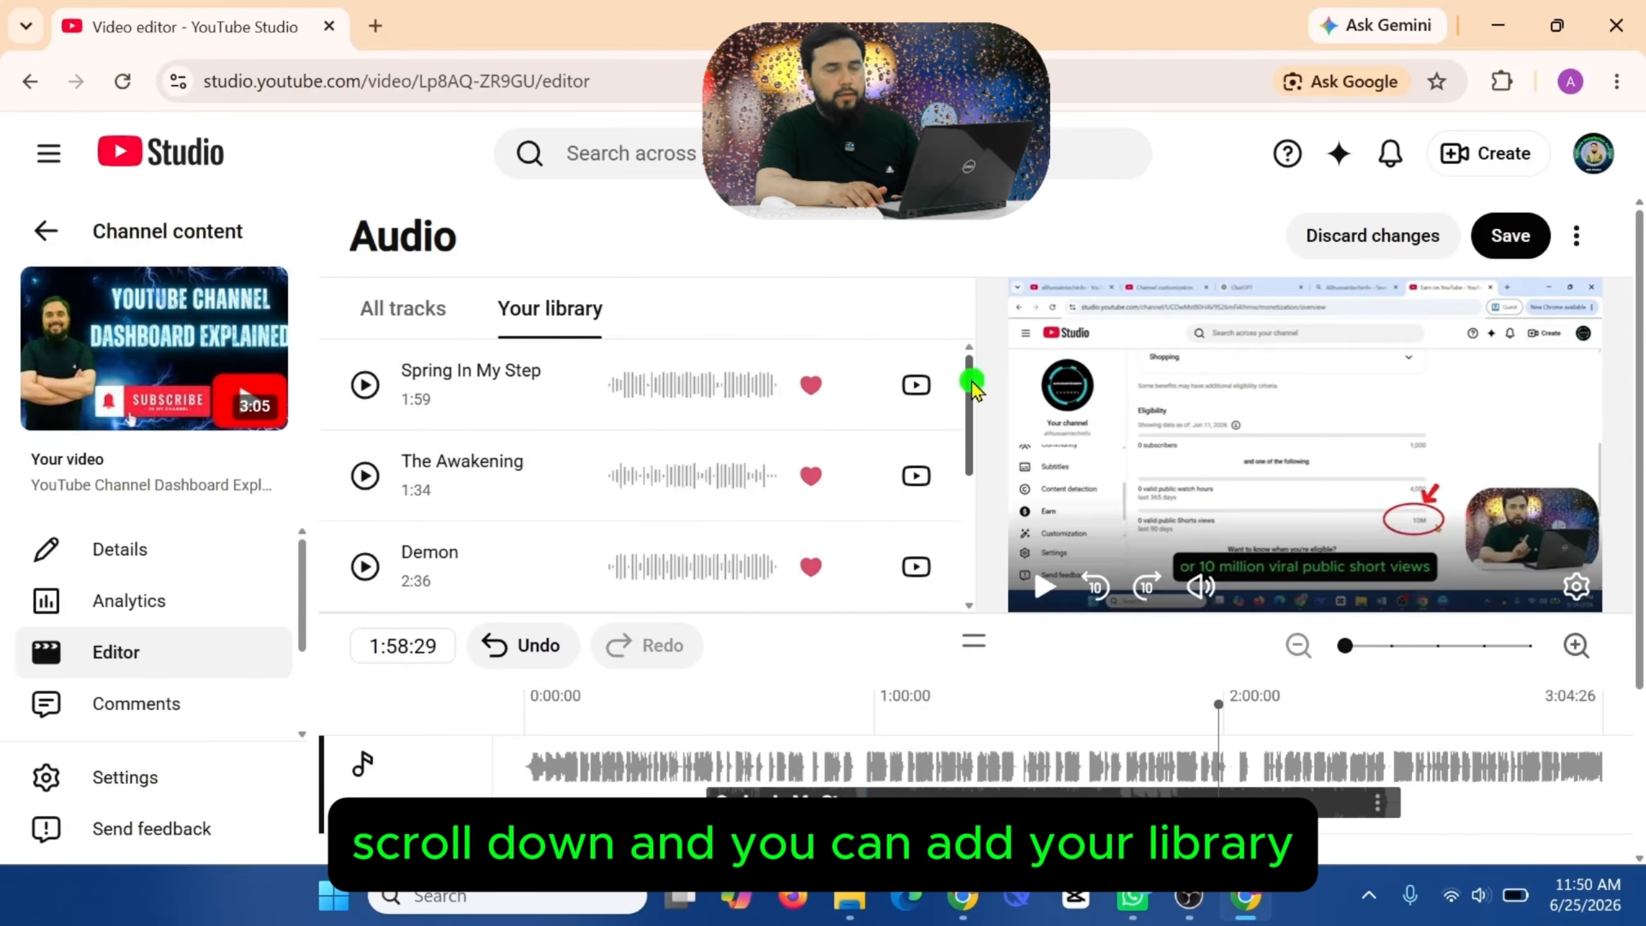
right_click(559, 398)
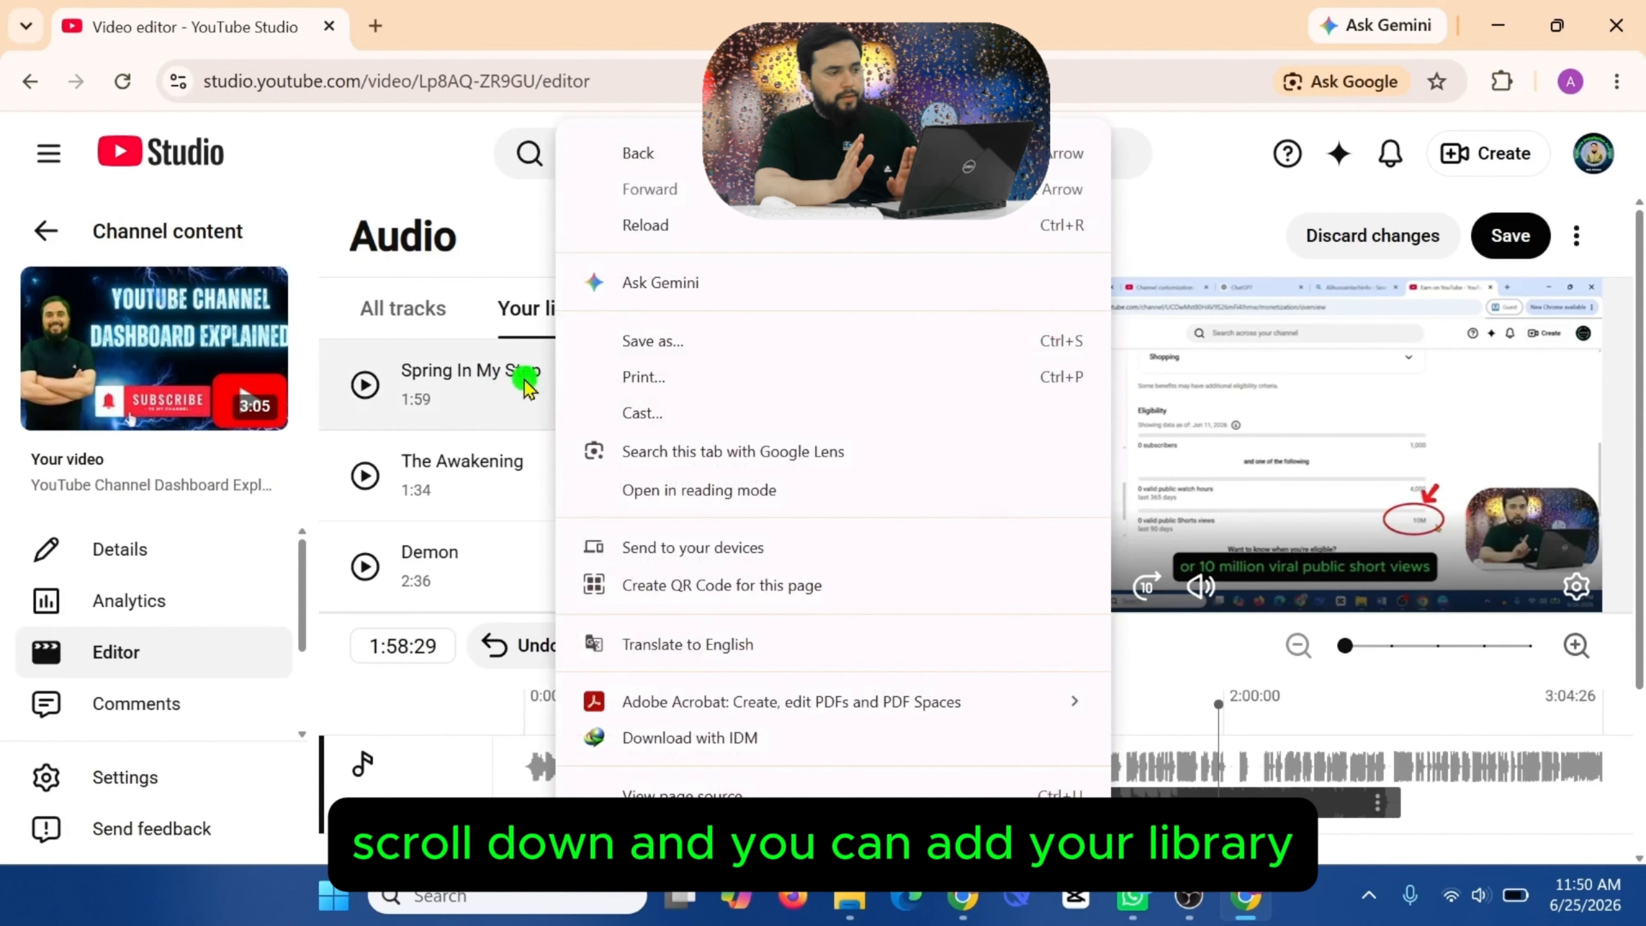
left_click(526, 382)
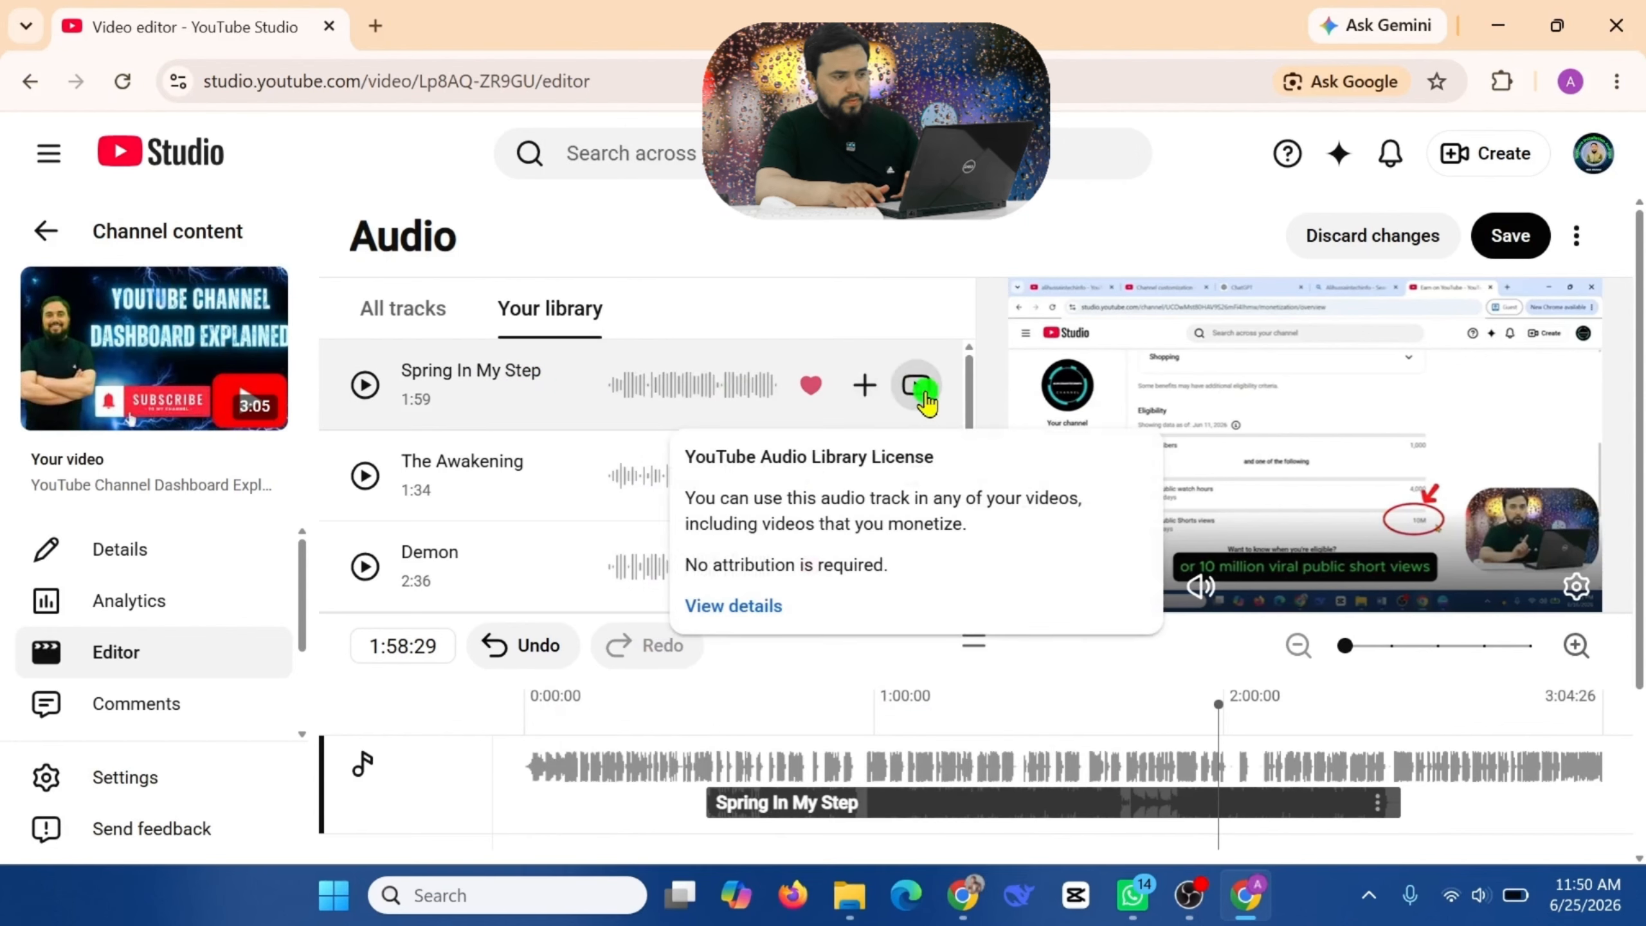
left_click(810, 387)
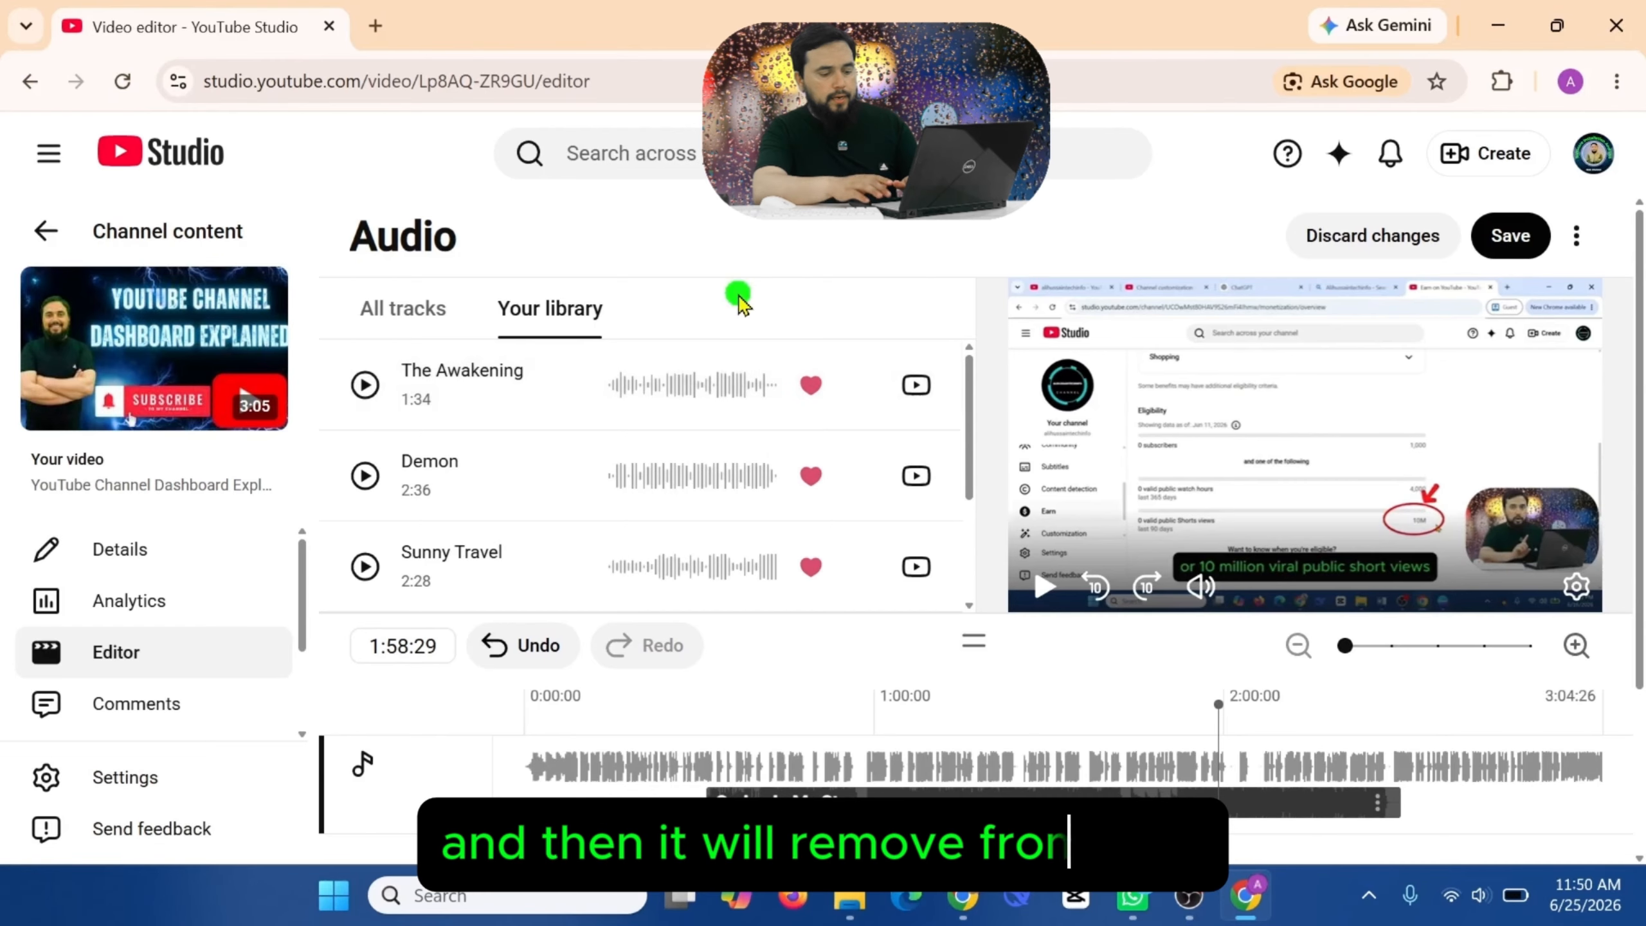
left_click(1365, 245)
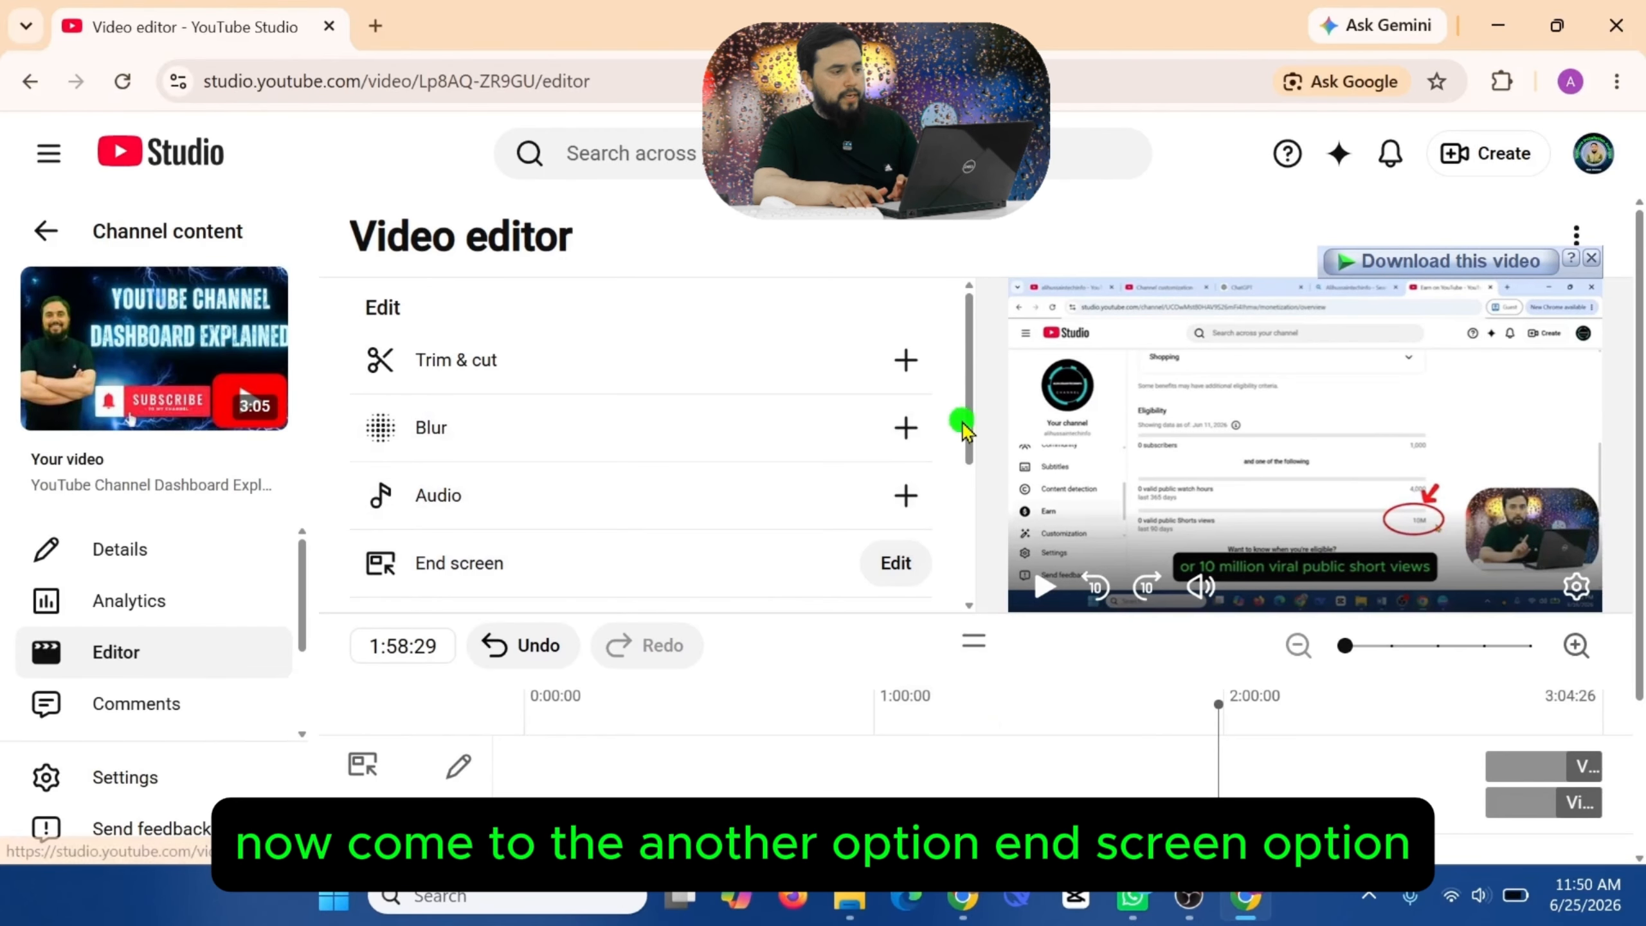
Step: Open the end screen for editing and inspect the settings of its Most recent upload and Best for viewer video elements
left_click_drag(970, 427, 971, 489)
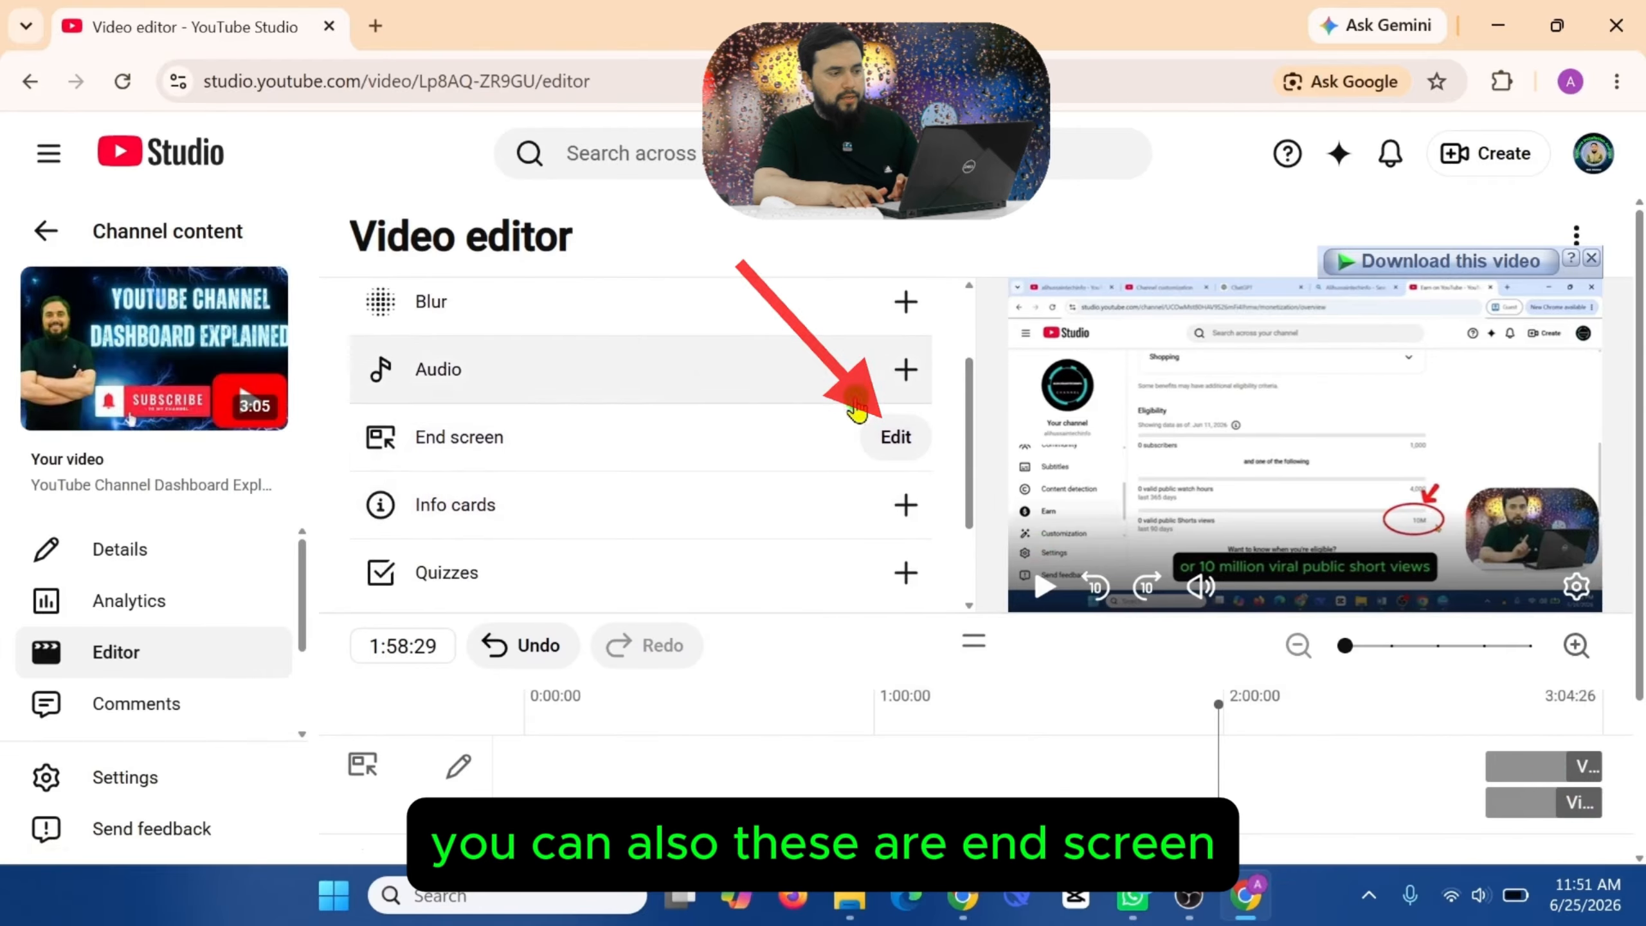
left_click(895, 437)
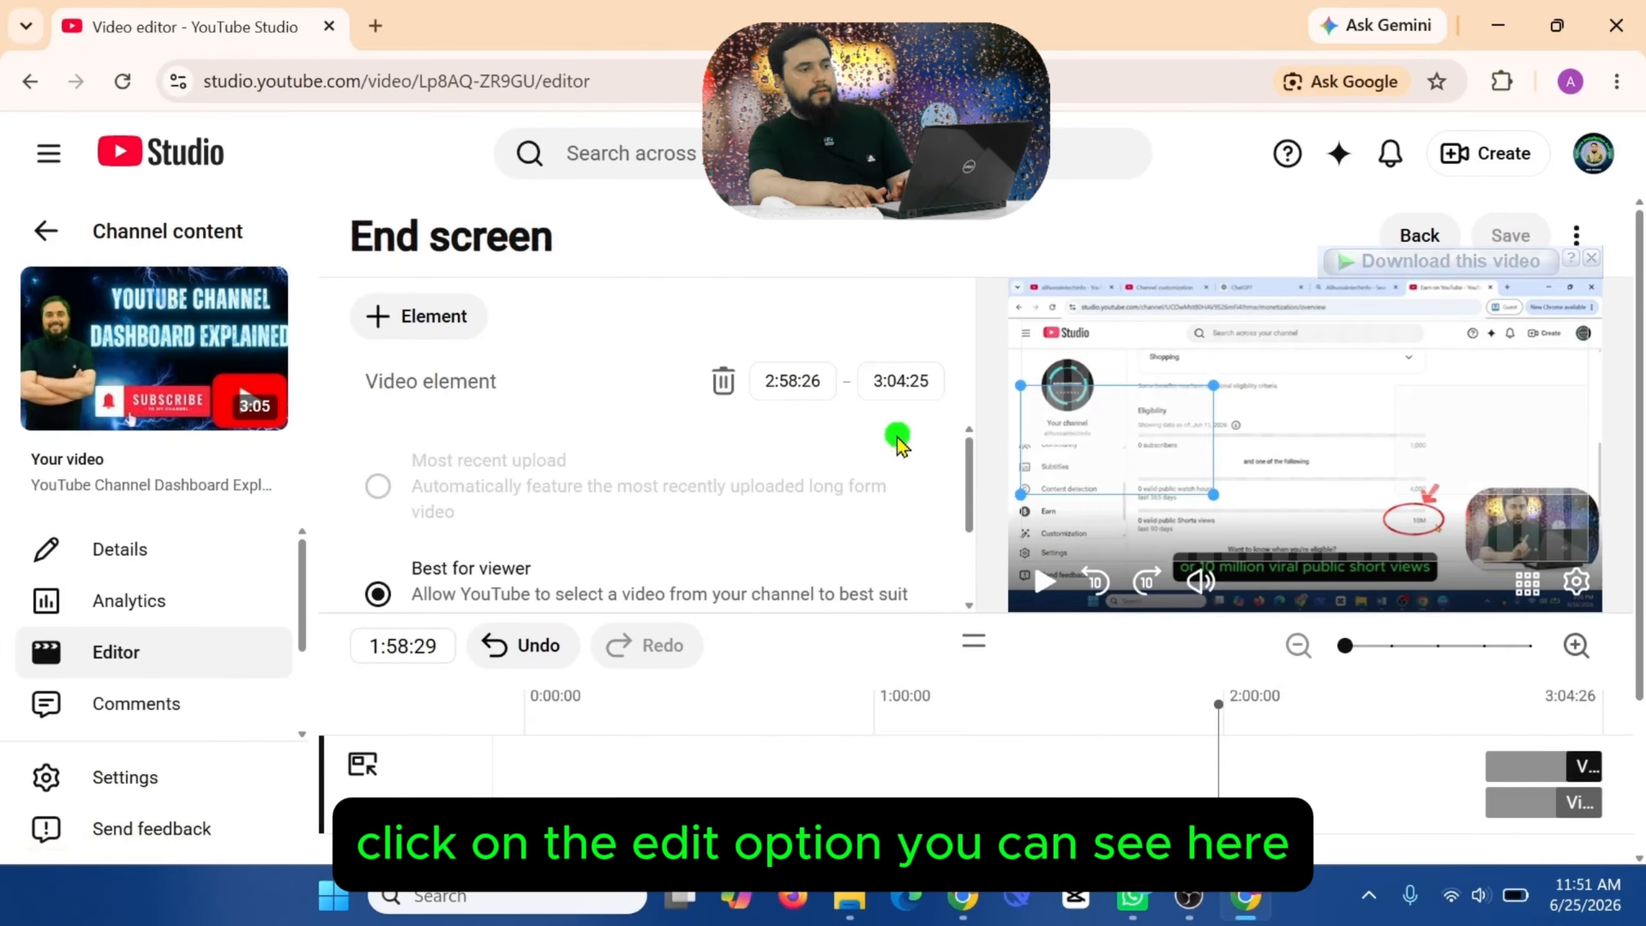
left_click(1464, 427)
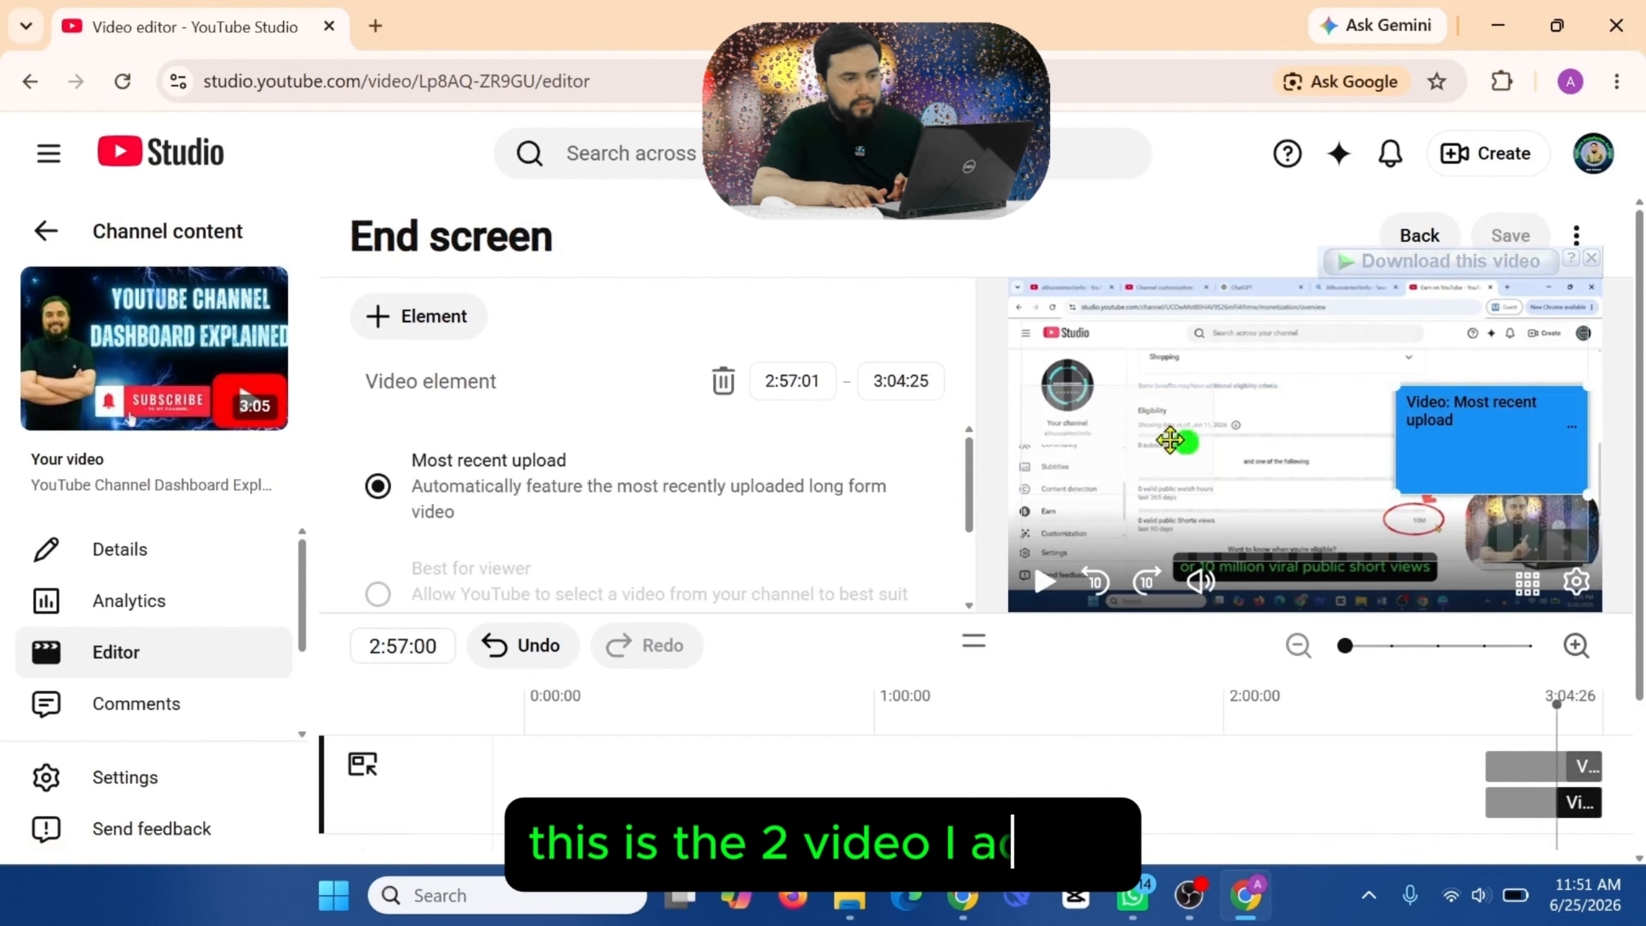
left_click(1141, 434)
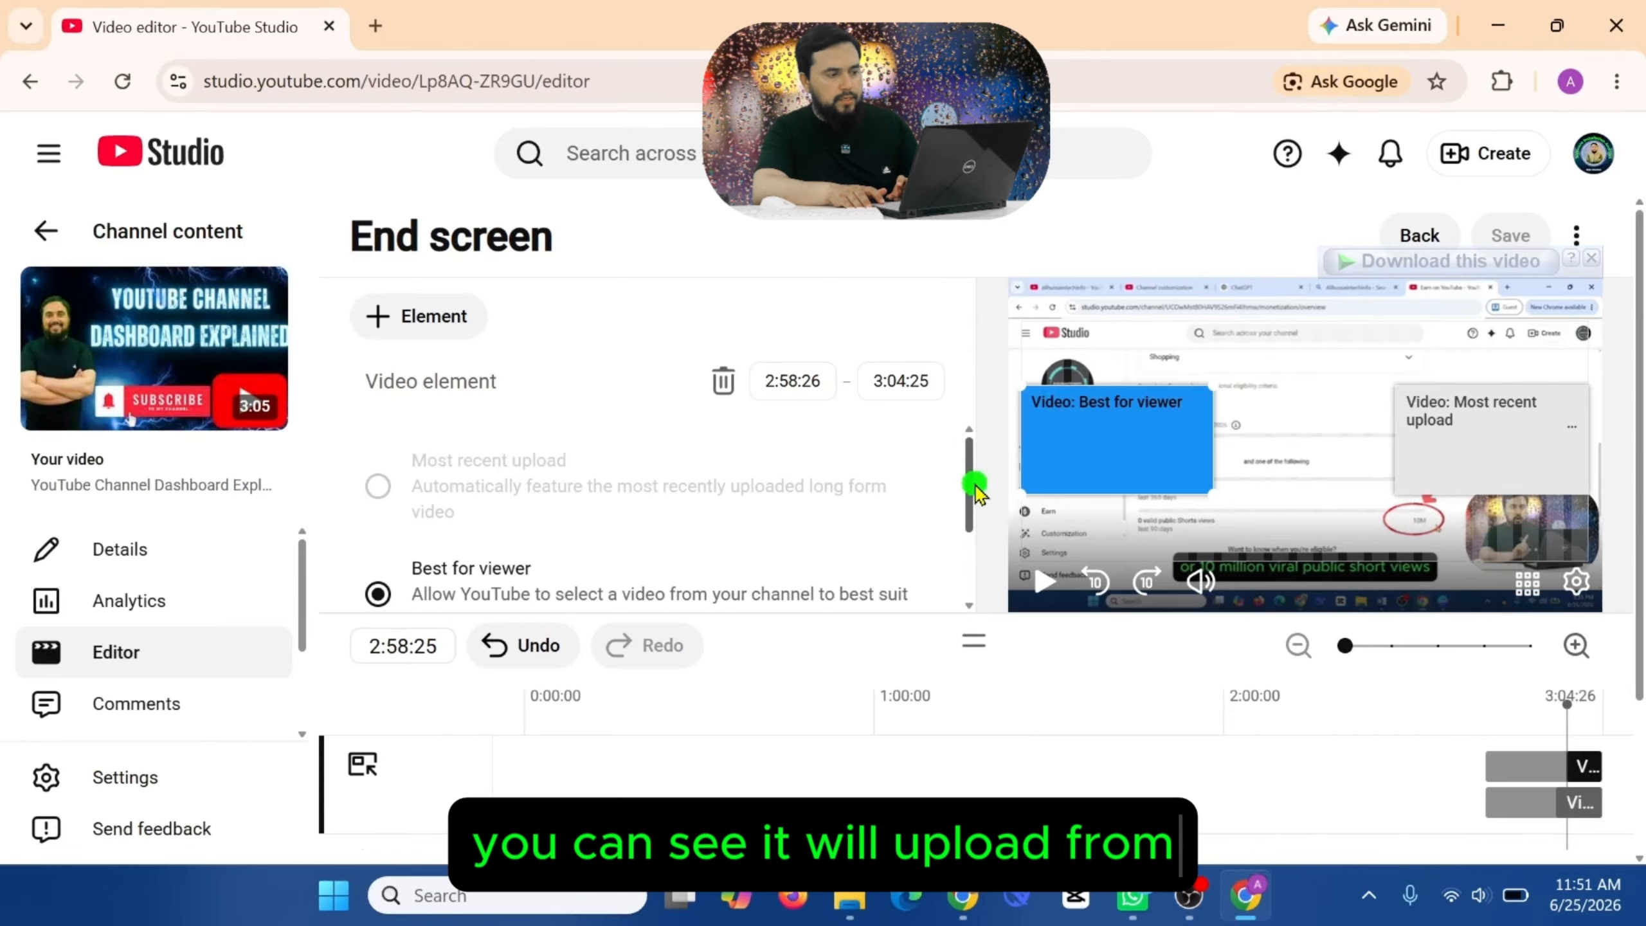
Step: Try to switch the Best for viewer element to Choose specific video, and return to the main video editor
left_click_drag(974, 478, 971, 560)
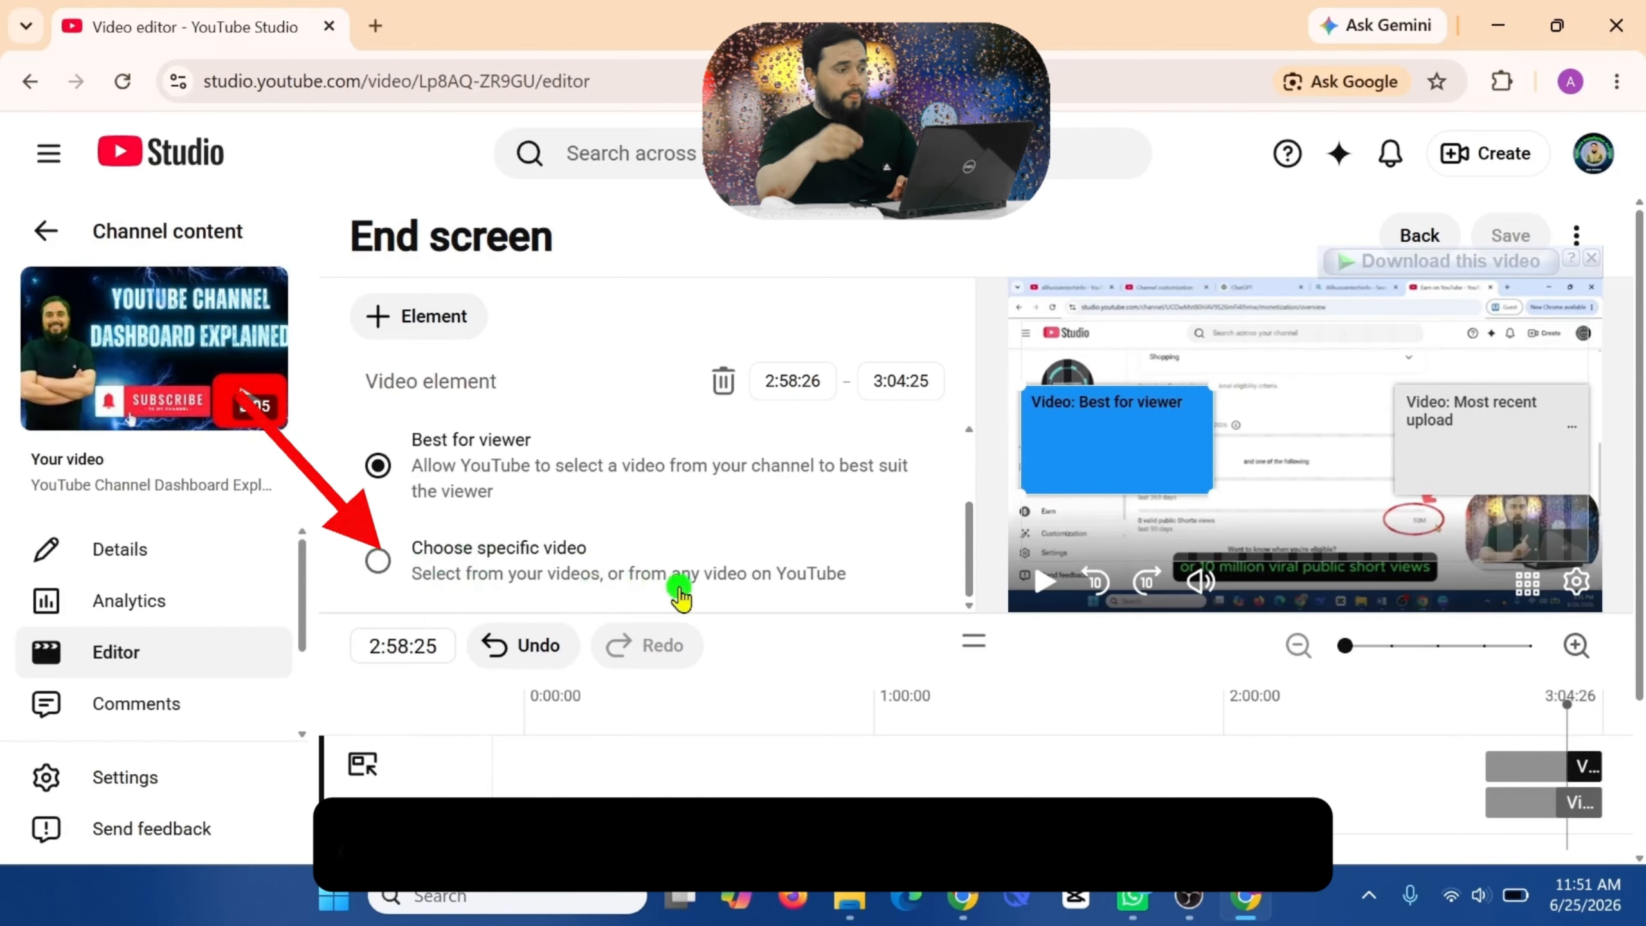
left_click(376, 559)
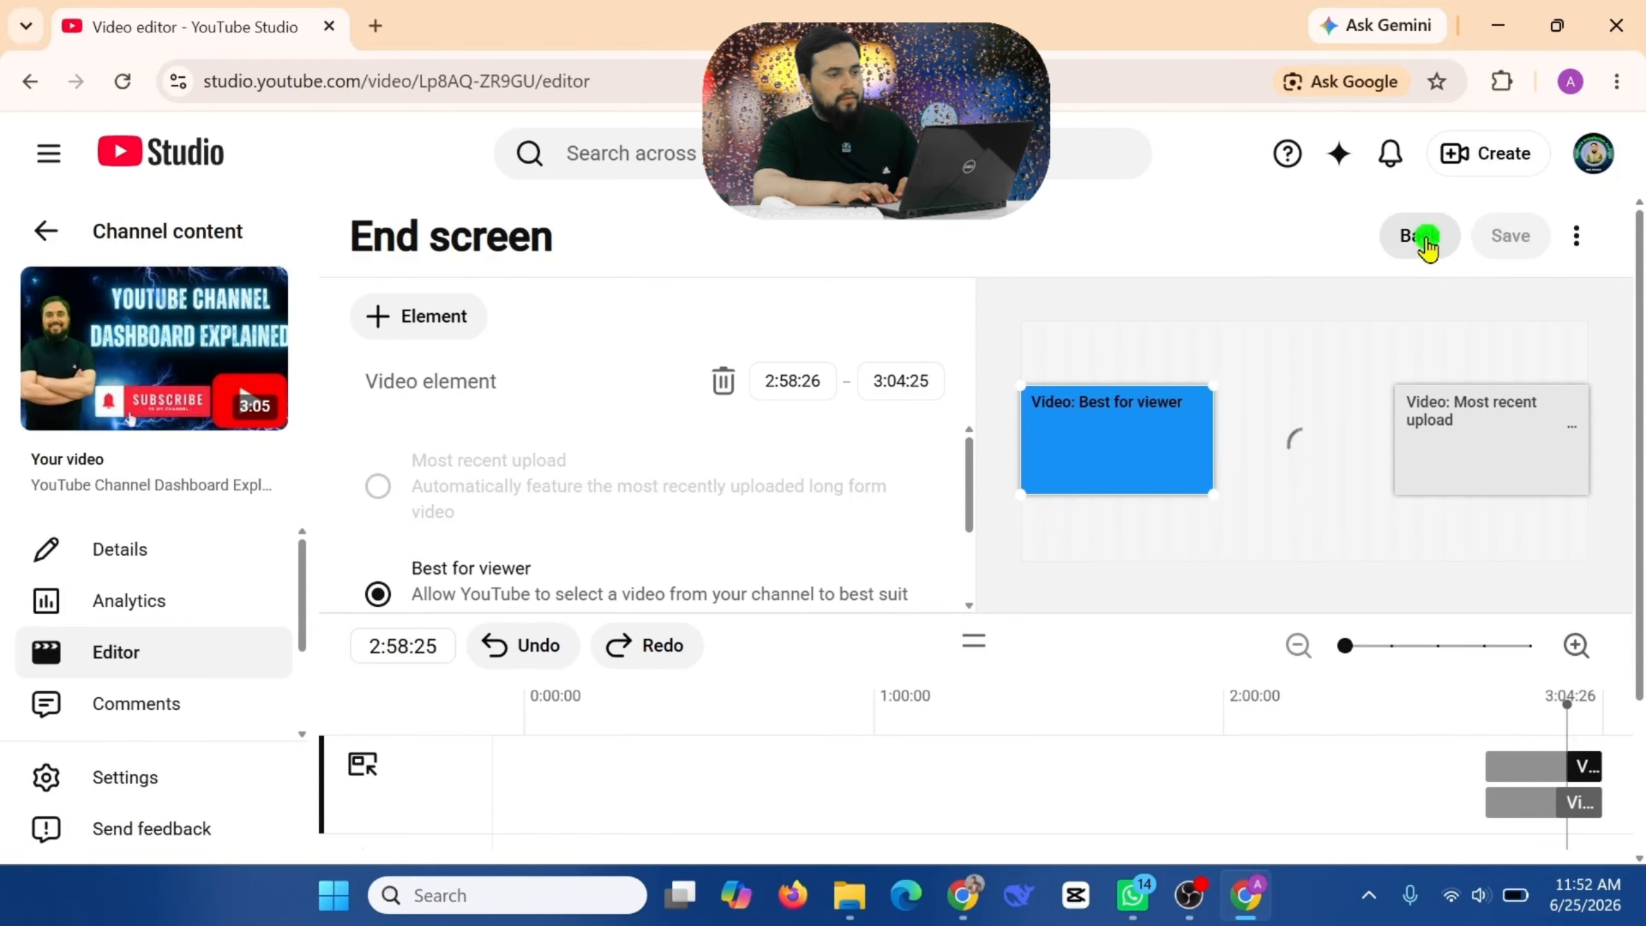
left_click(1425, 238)
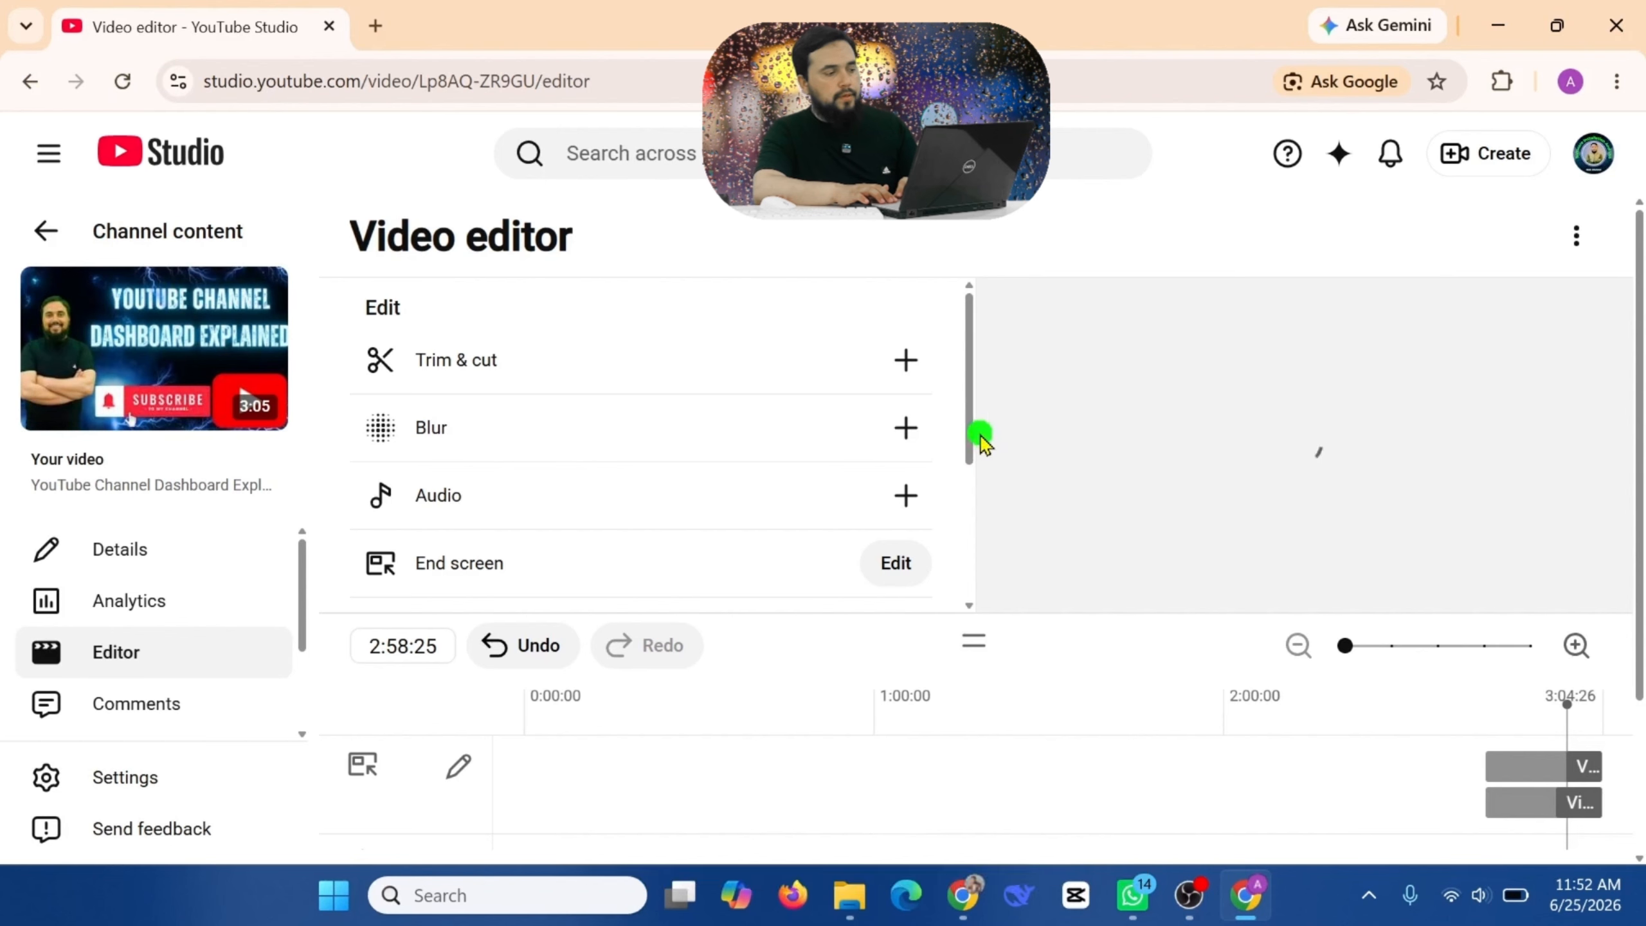
Step: Start creating a video clip and look through the full transcript for a passage to highlight
left_click_drag(966, 445, 972, 564)
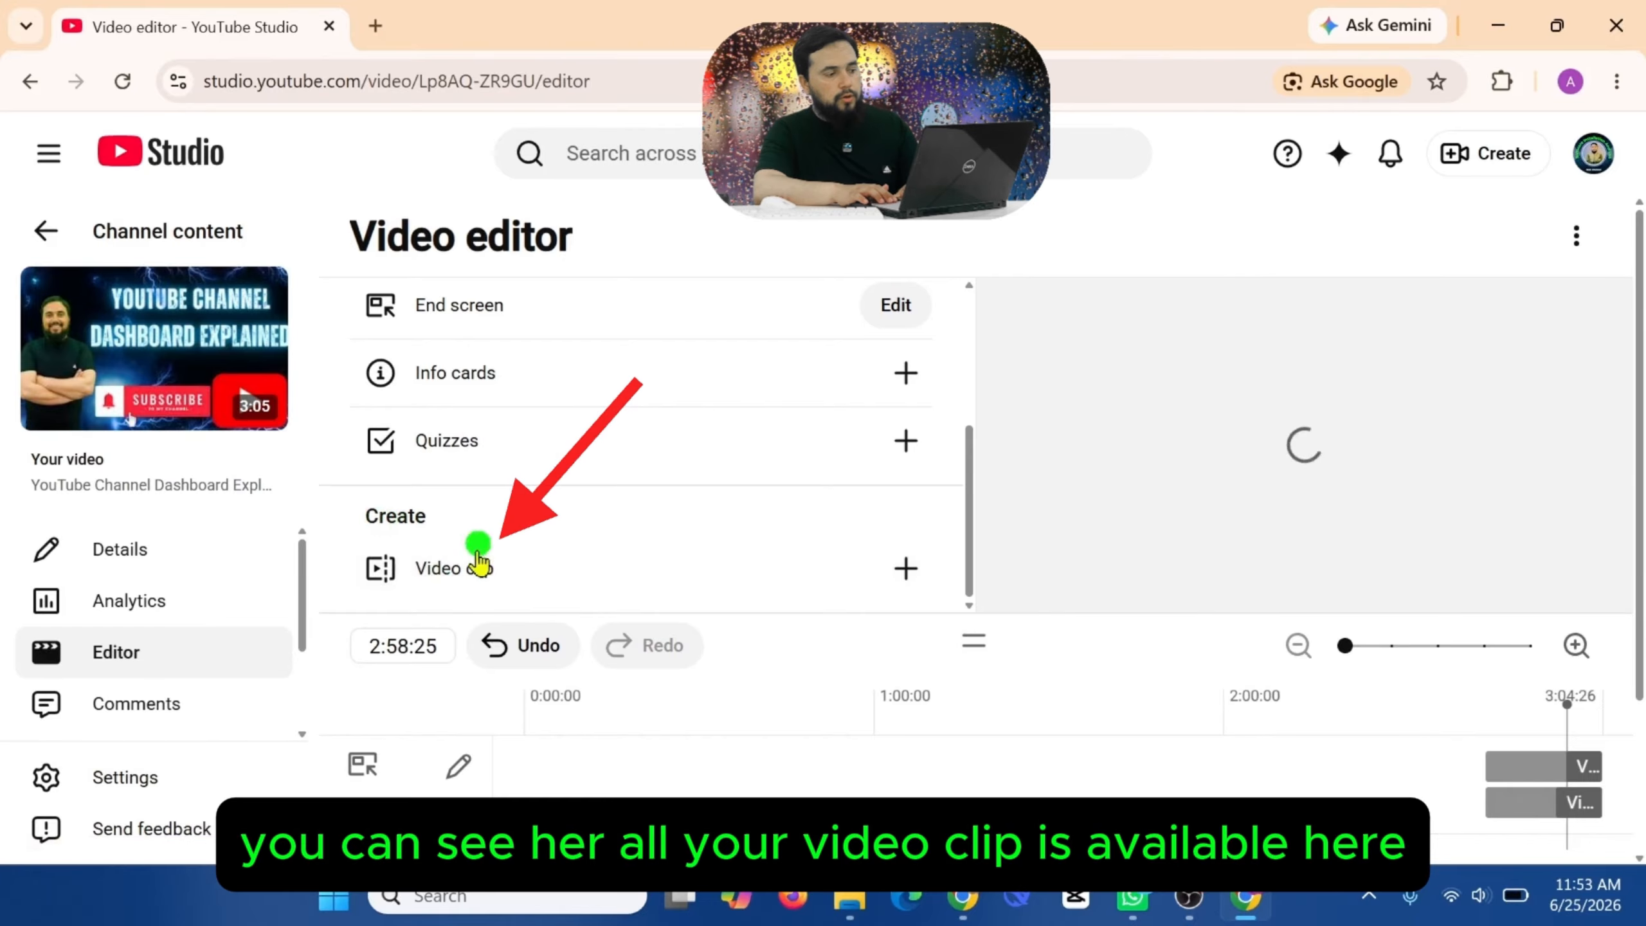
left_click(907, 569)
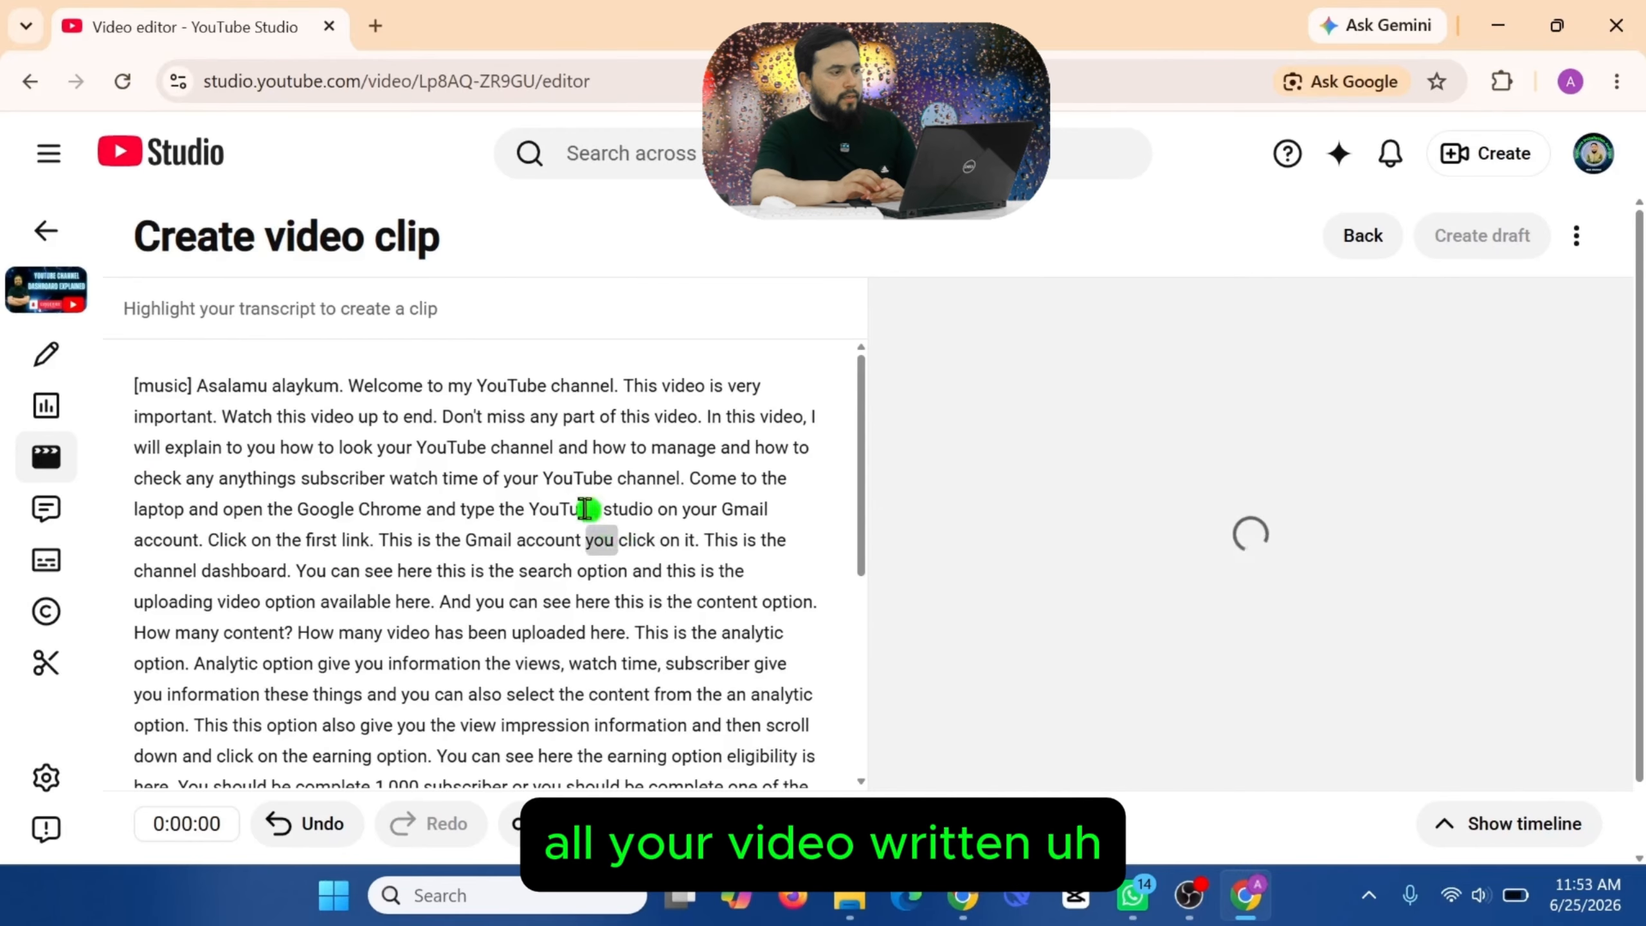
left_click_drag(859, 474, 845, 708)
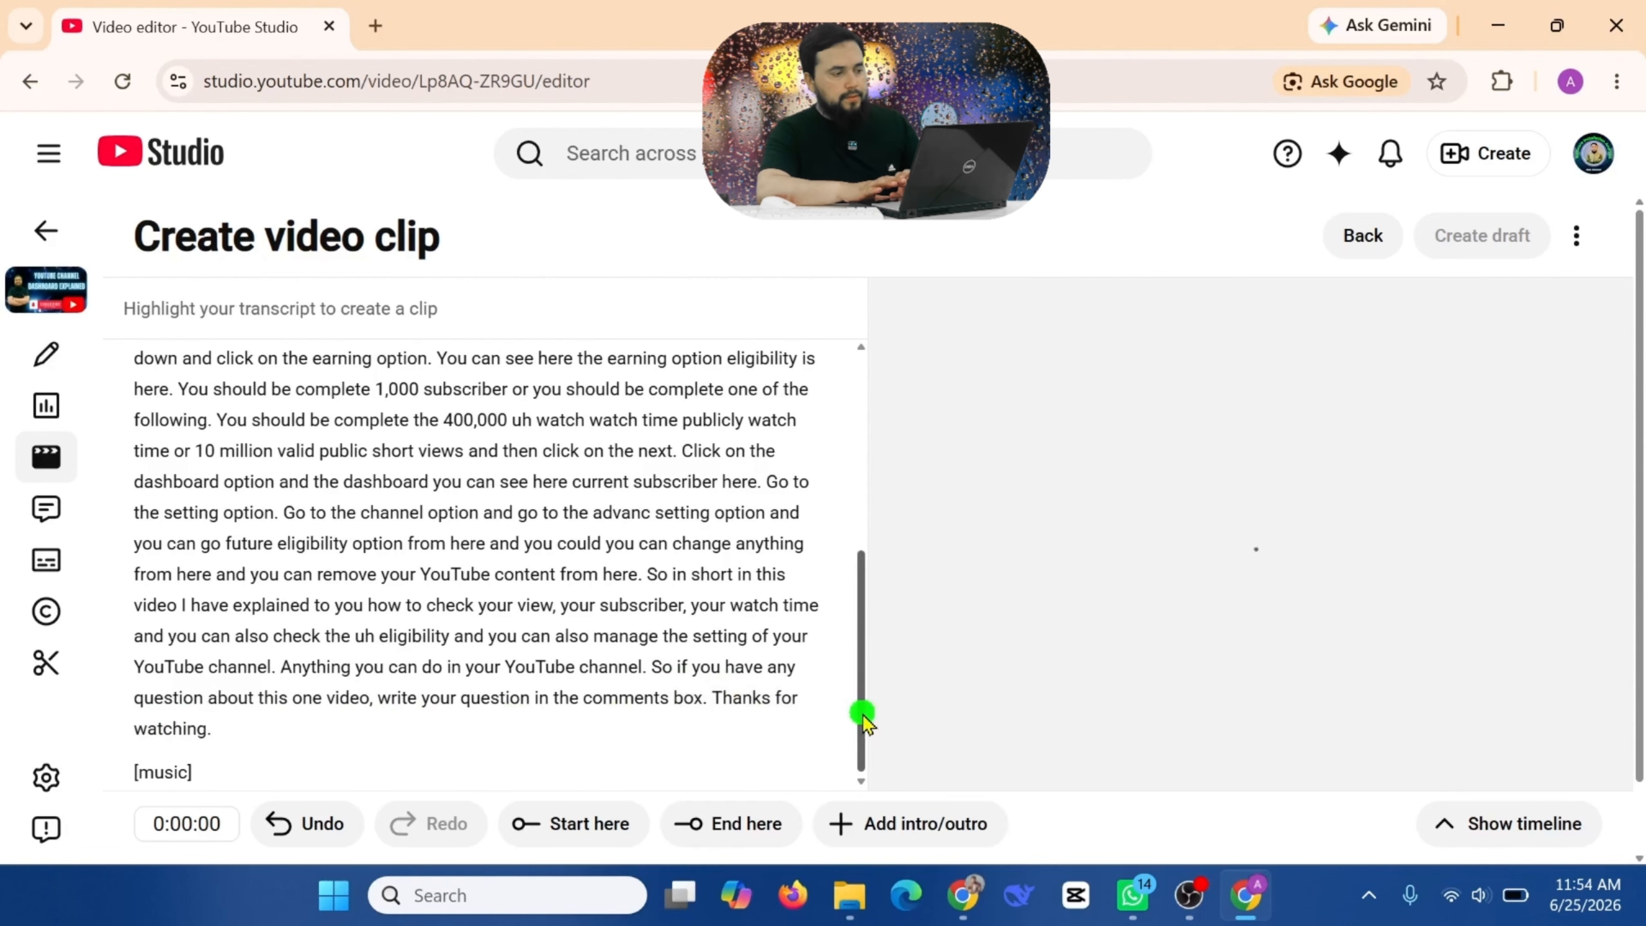
left_click_drag(859, 709, 845, 467)
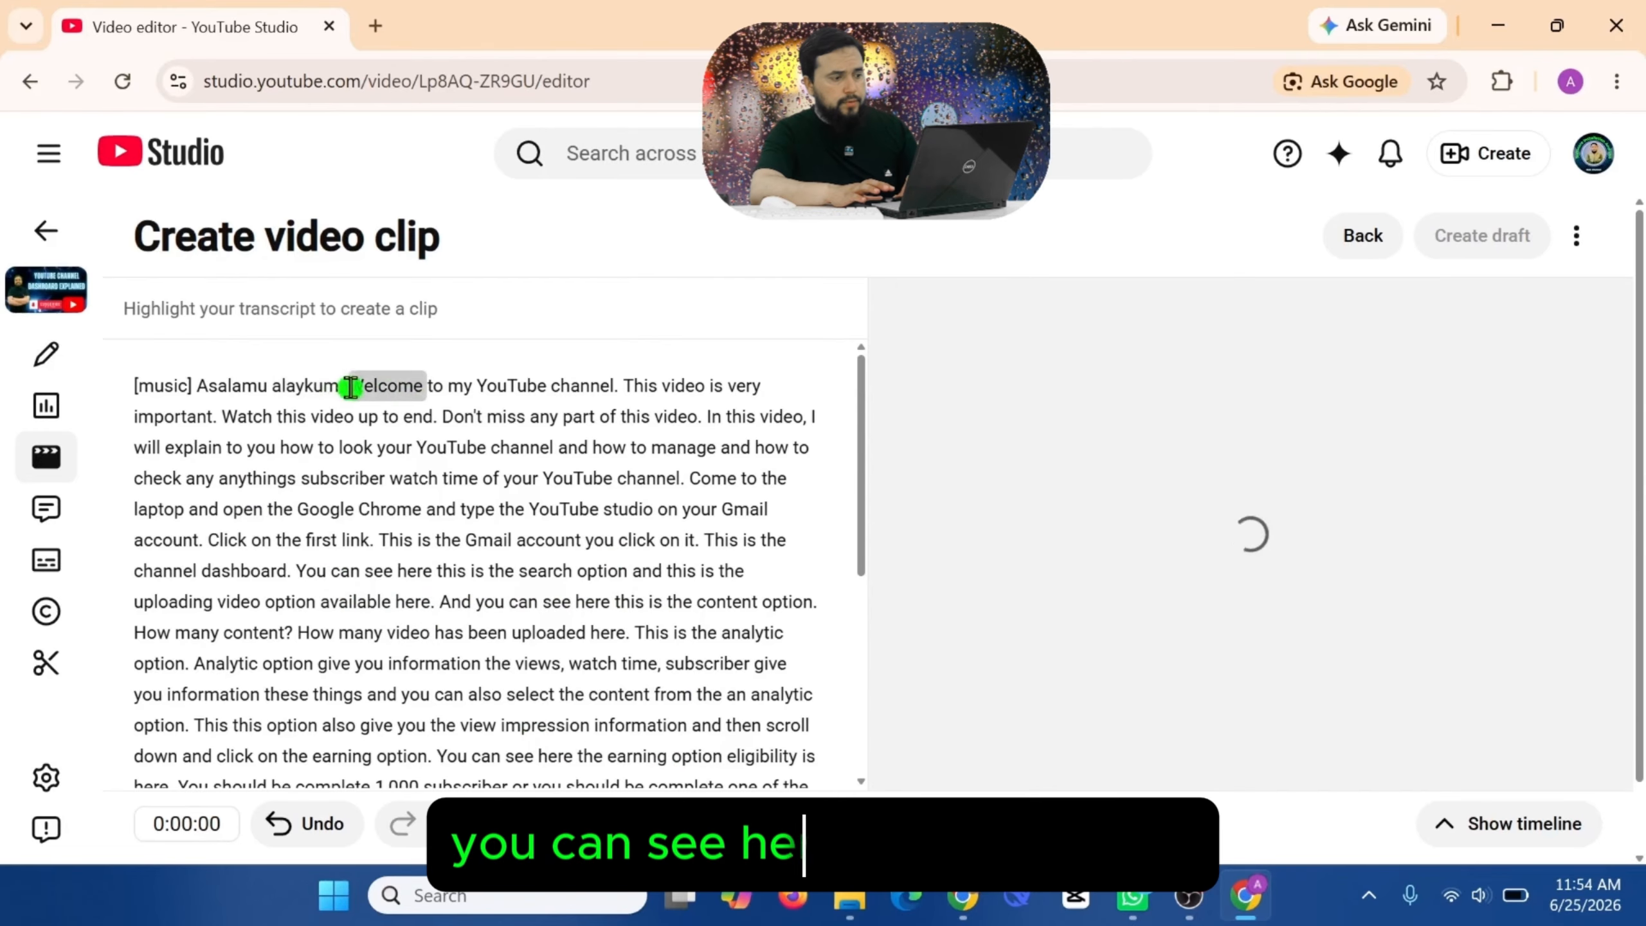
left_click(708, 667)
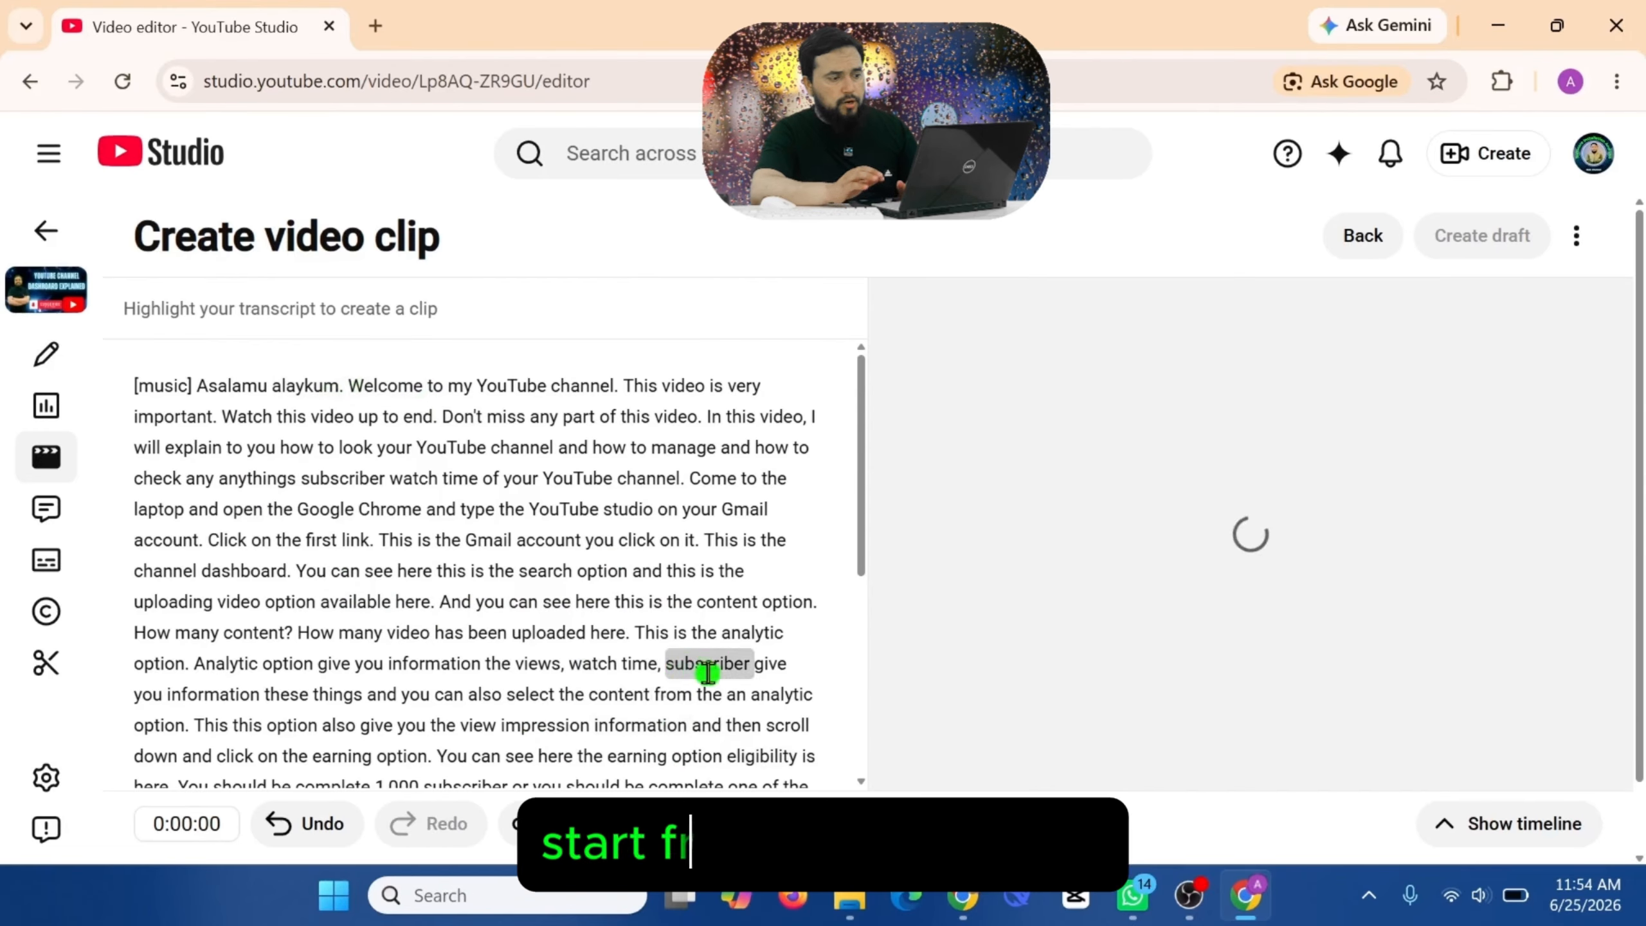